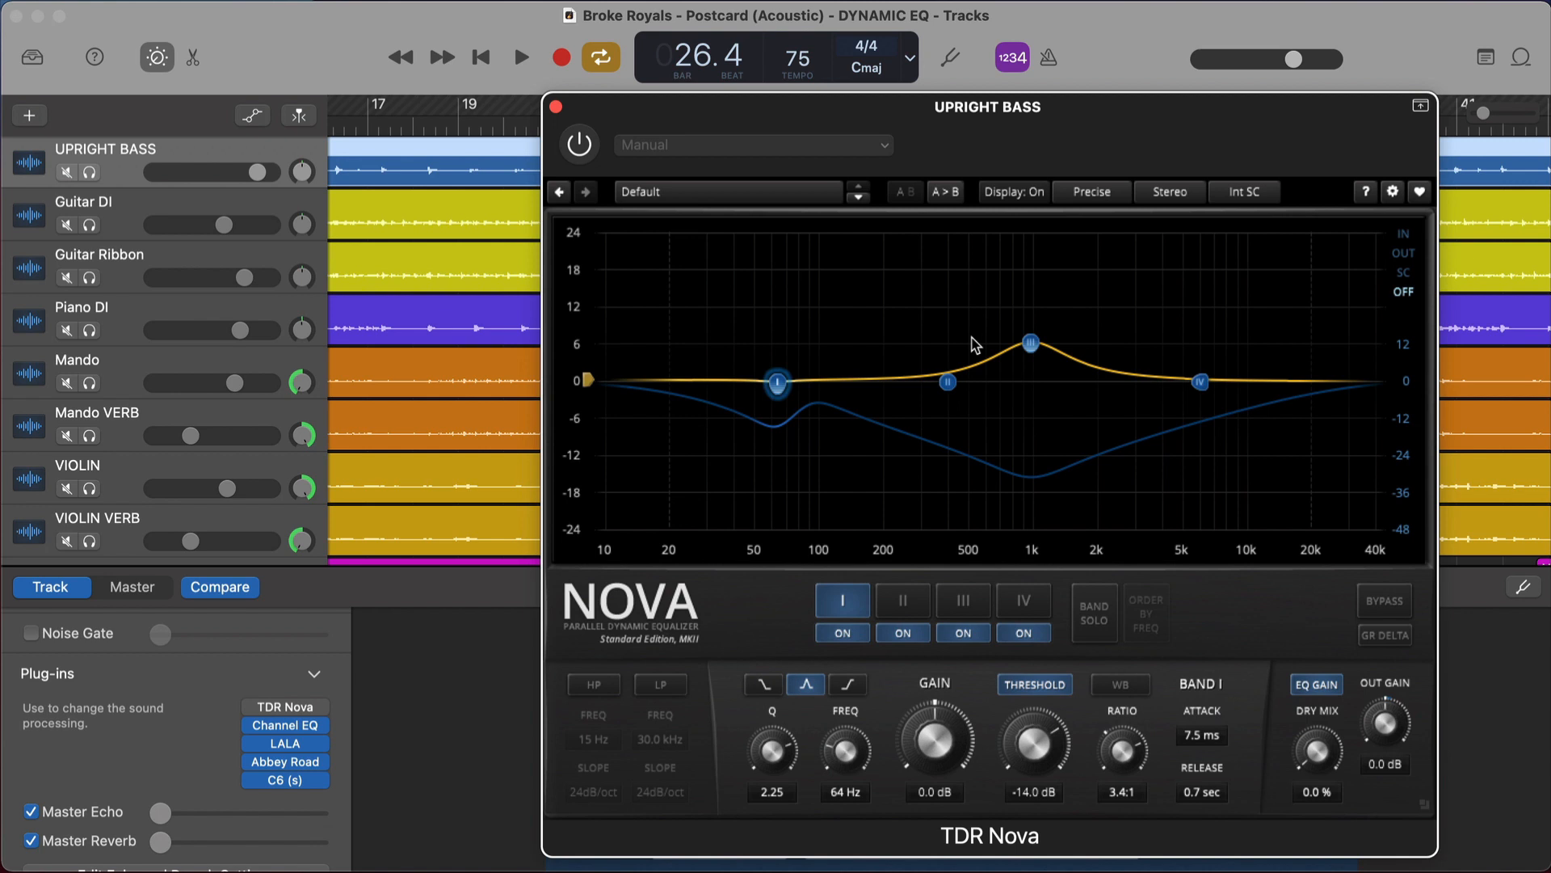
# Step: Audition the looped mix, once as it is and once with the UPRIGHT BASS track's Channel EQ open for viewing its analyzer
pyautogui.press('space')
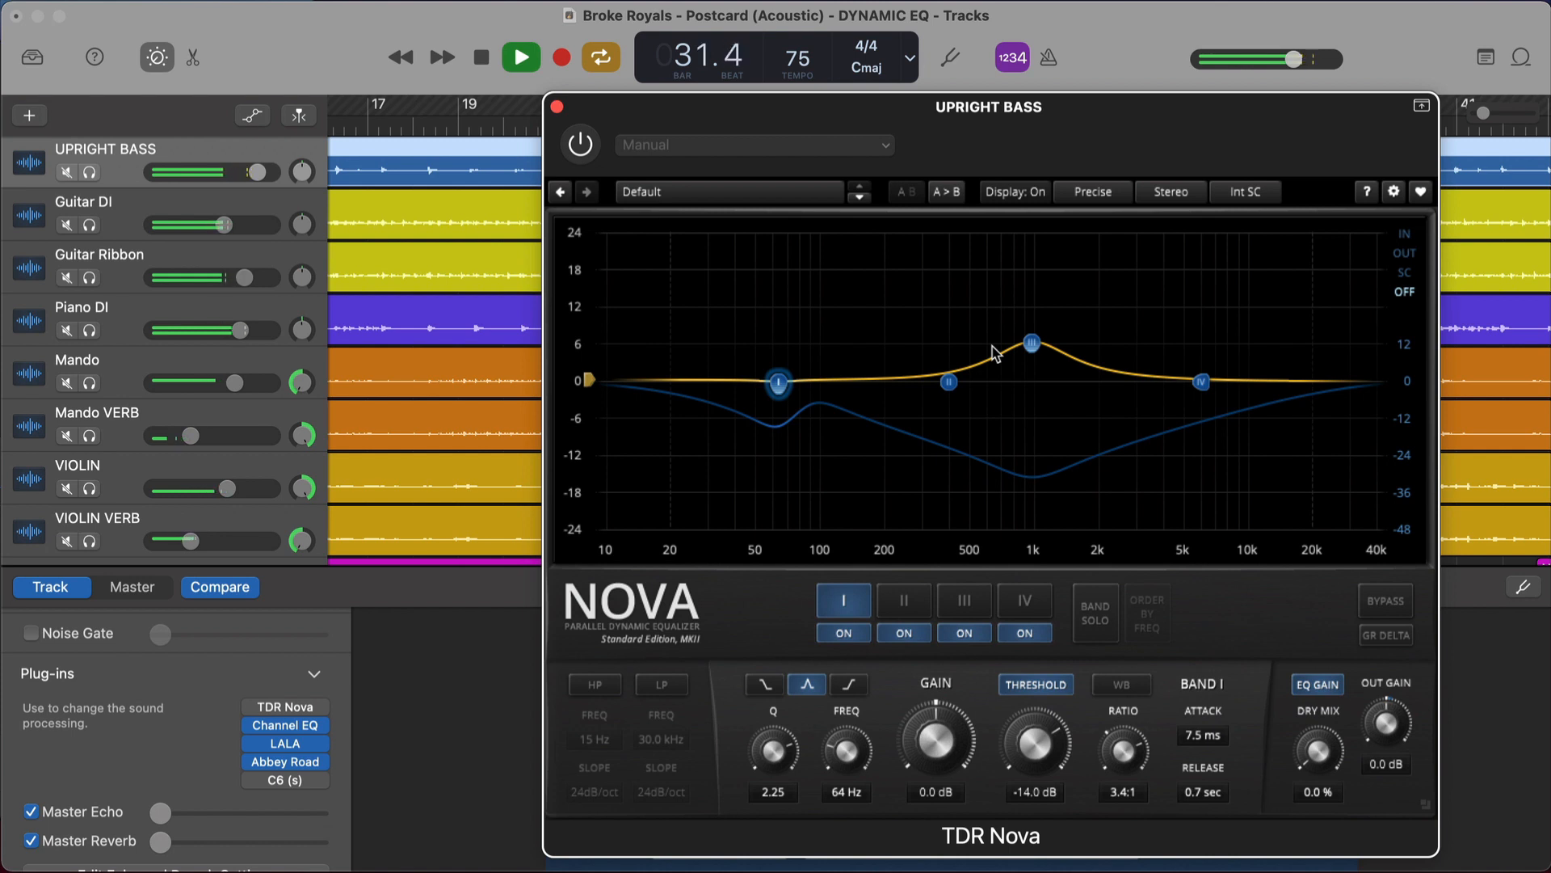
pyautogui.press('space')
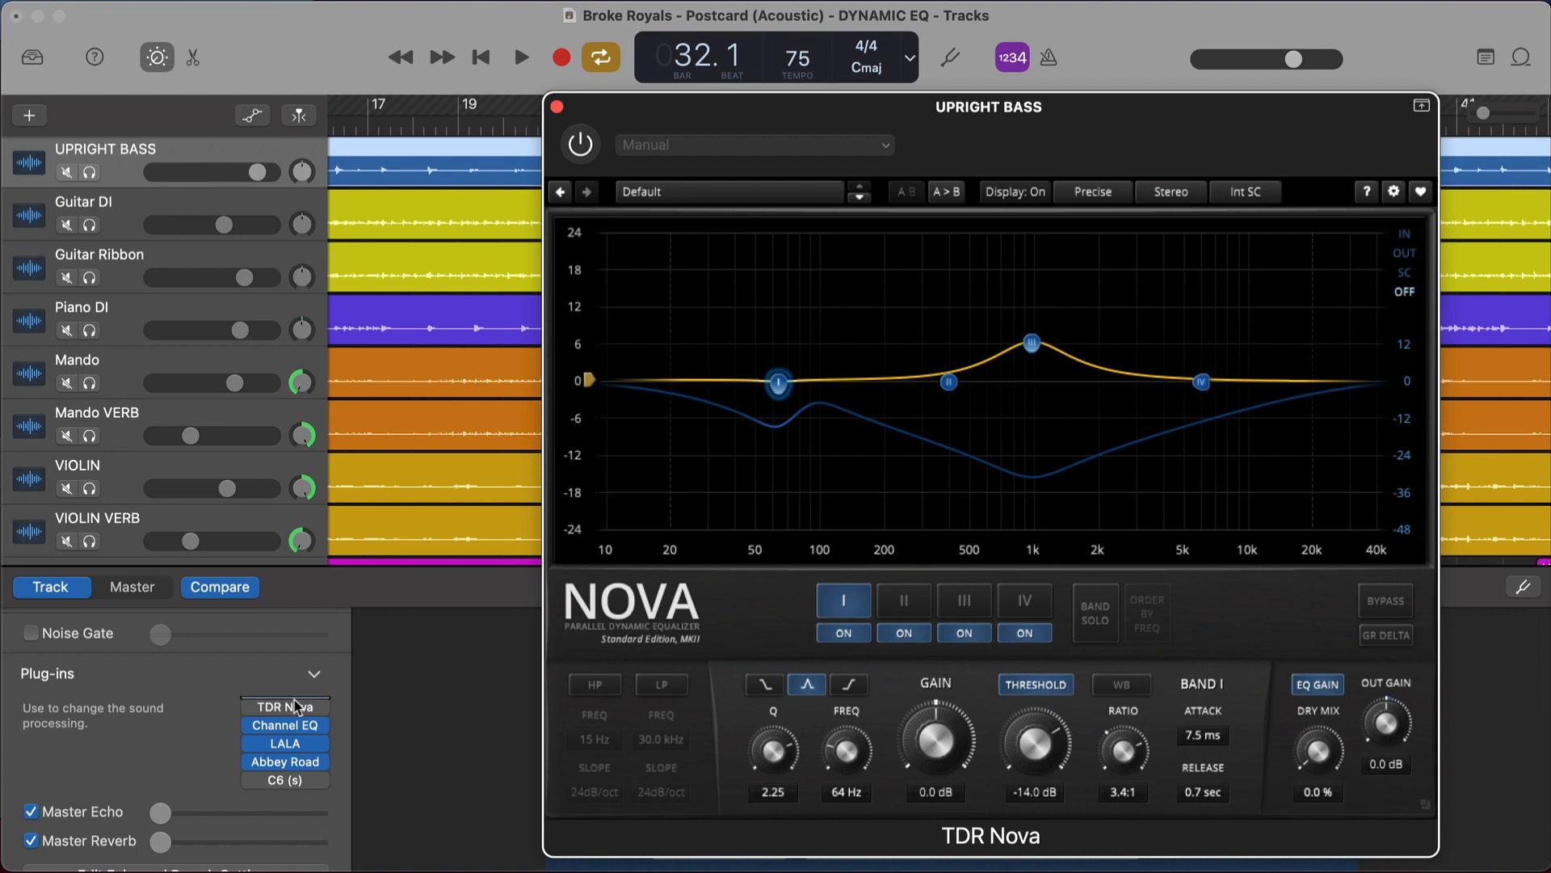
pyautogui.click(292, 725)
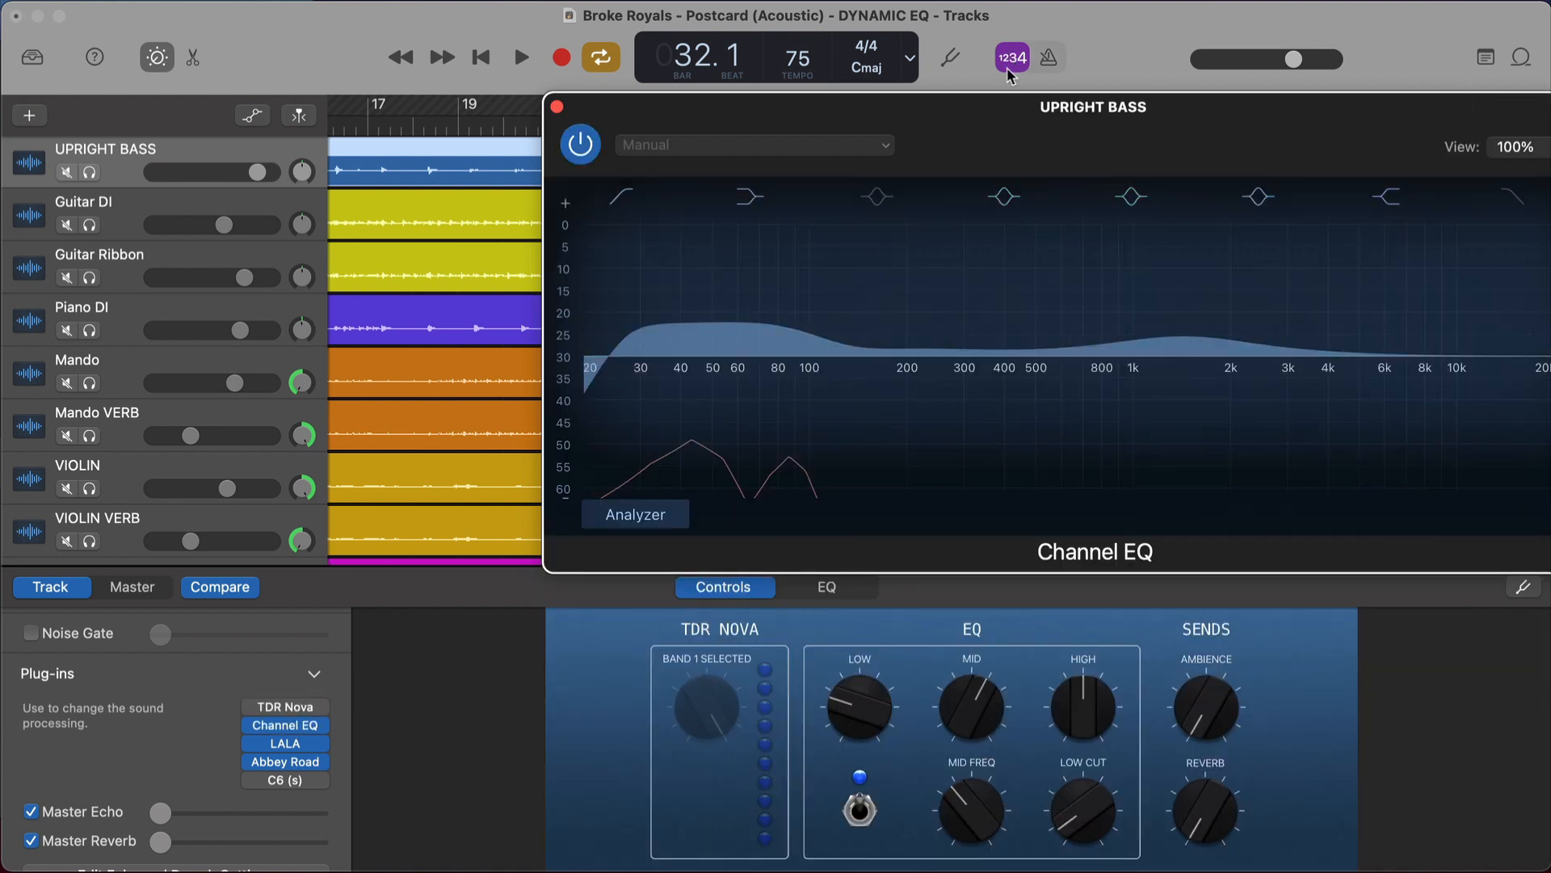
pyautogui.moveTo(961, 124); pyautogui.dragTo(812, 213)
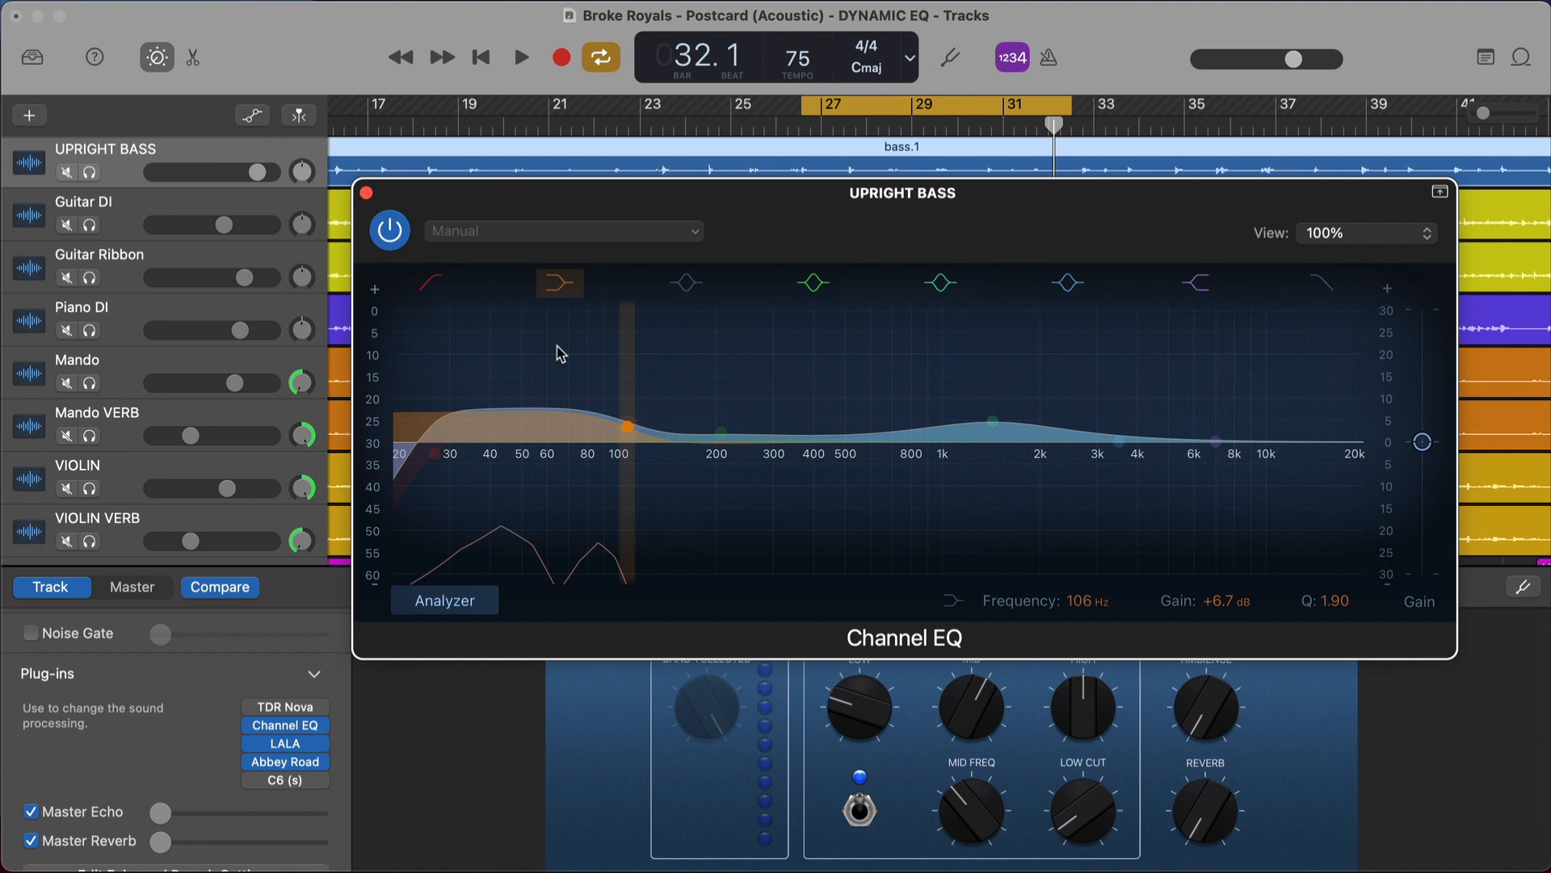
pyautogui.press('space')
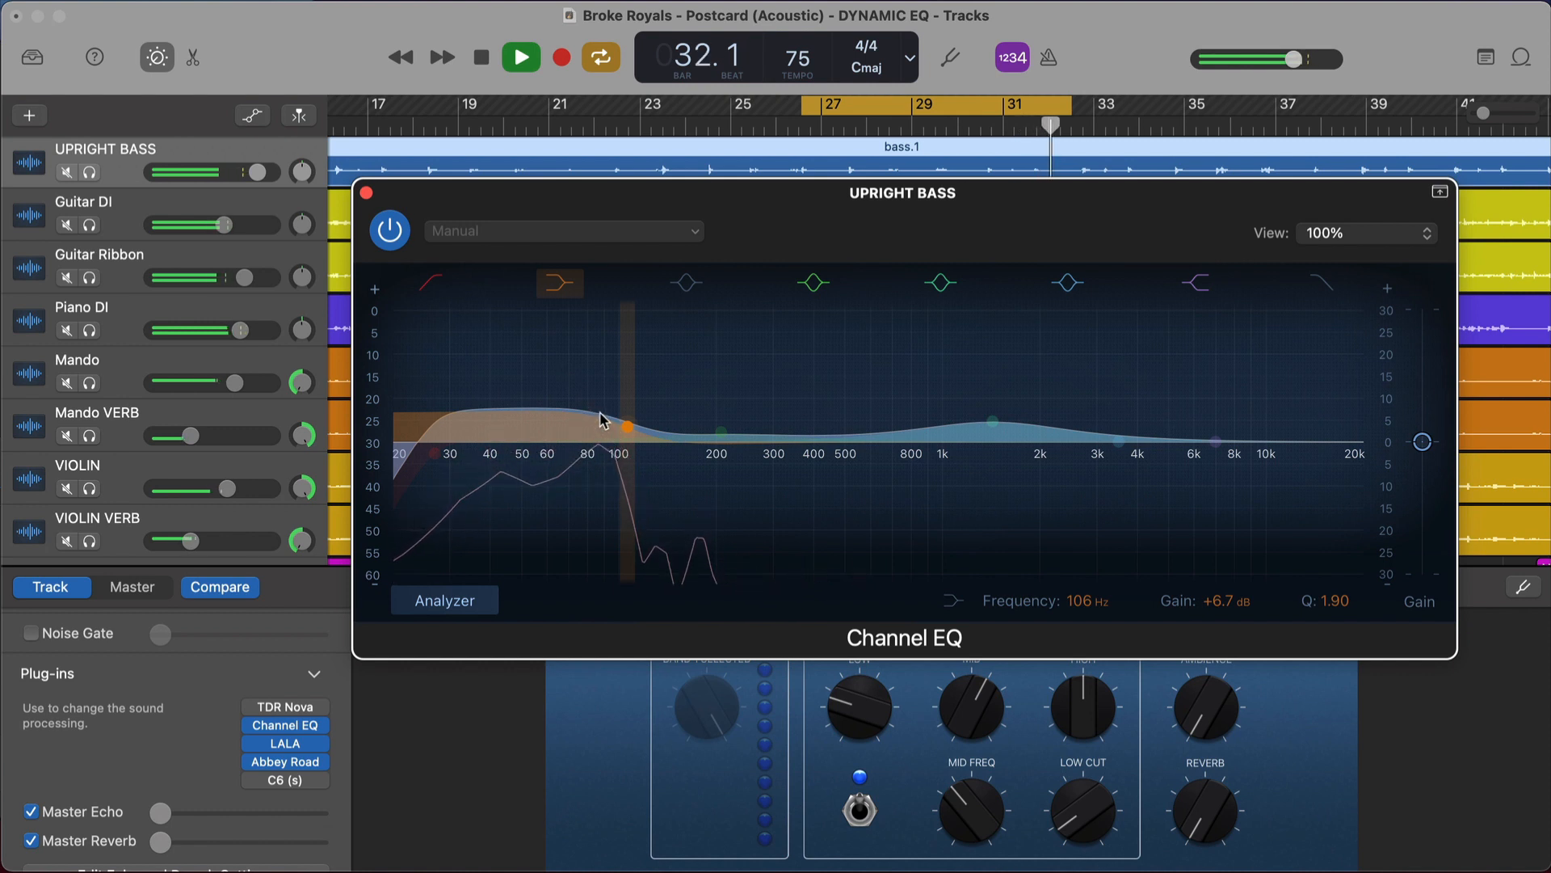
pyautogui.press('space')
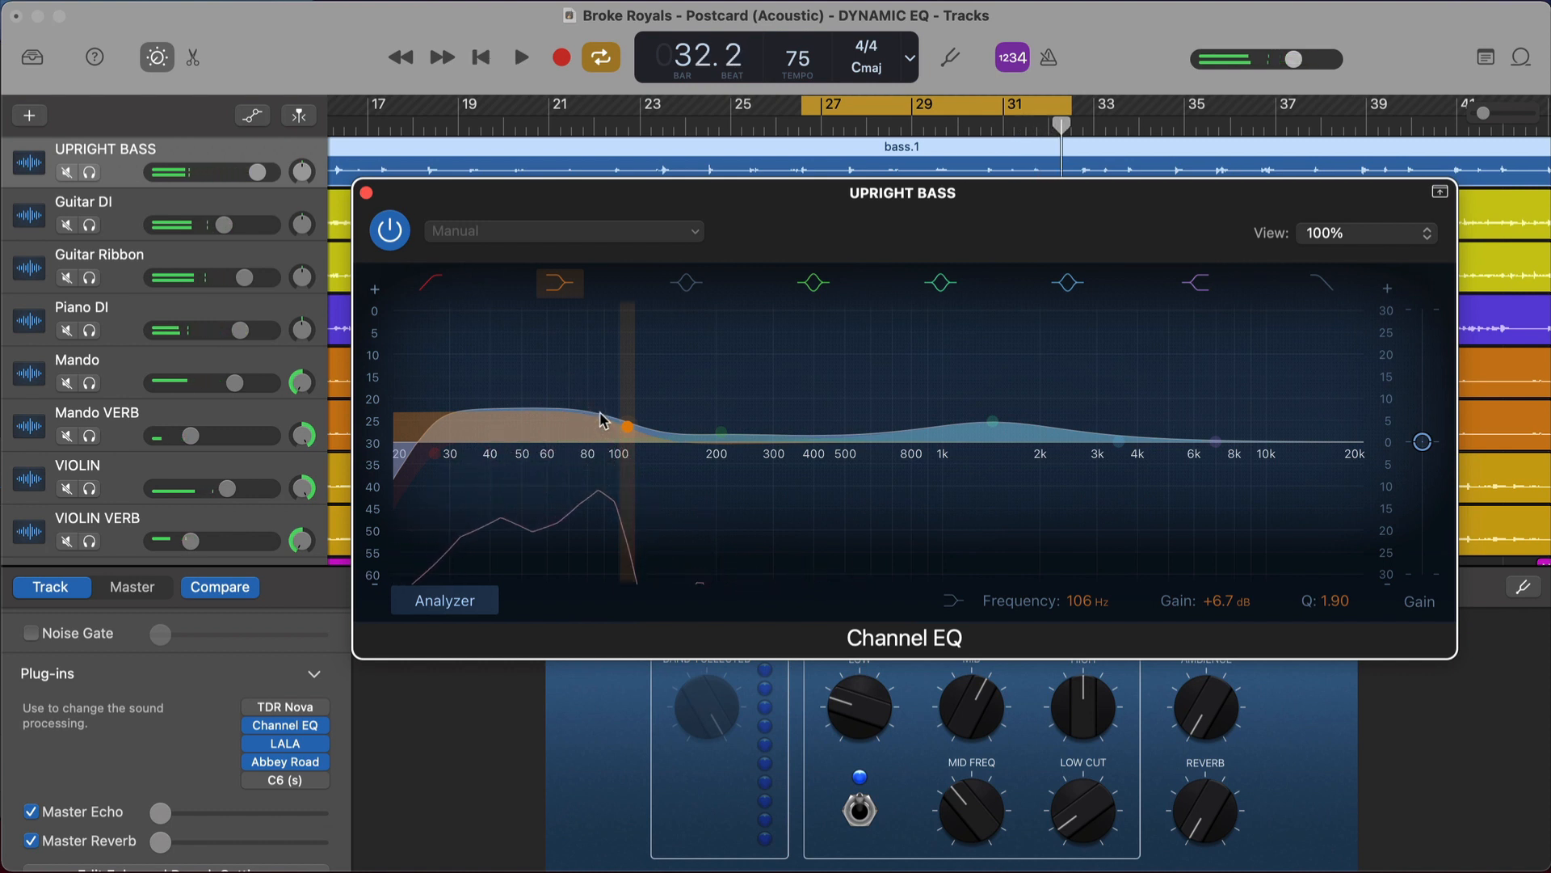
# Step: Compare the Channel EQ curve with and without the 64 Hz cut band, leaving the band off
pyautogui.click(687, 283)
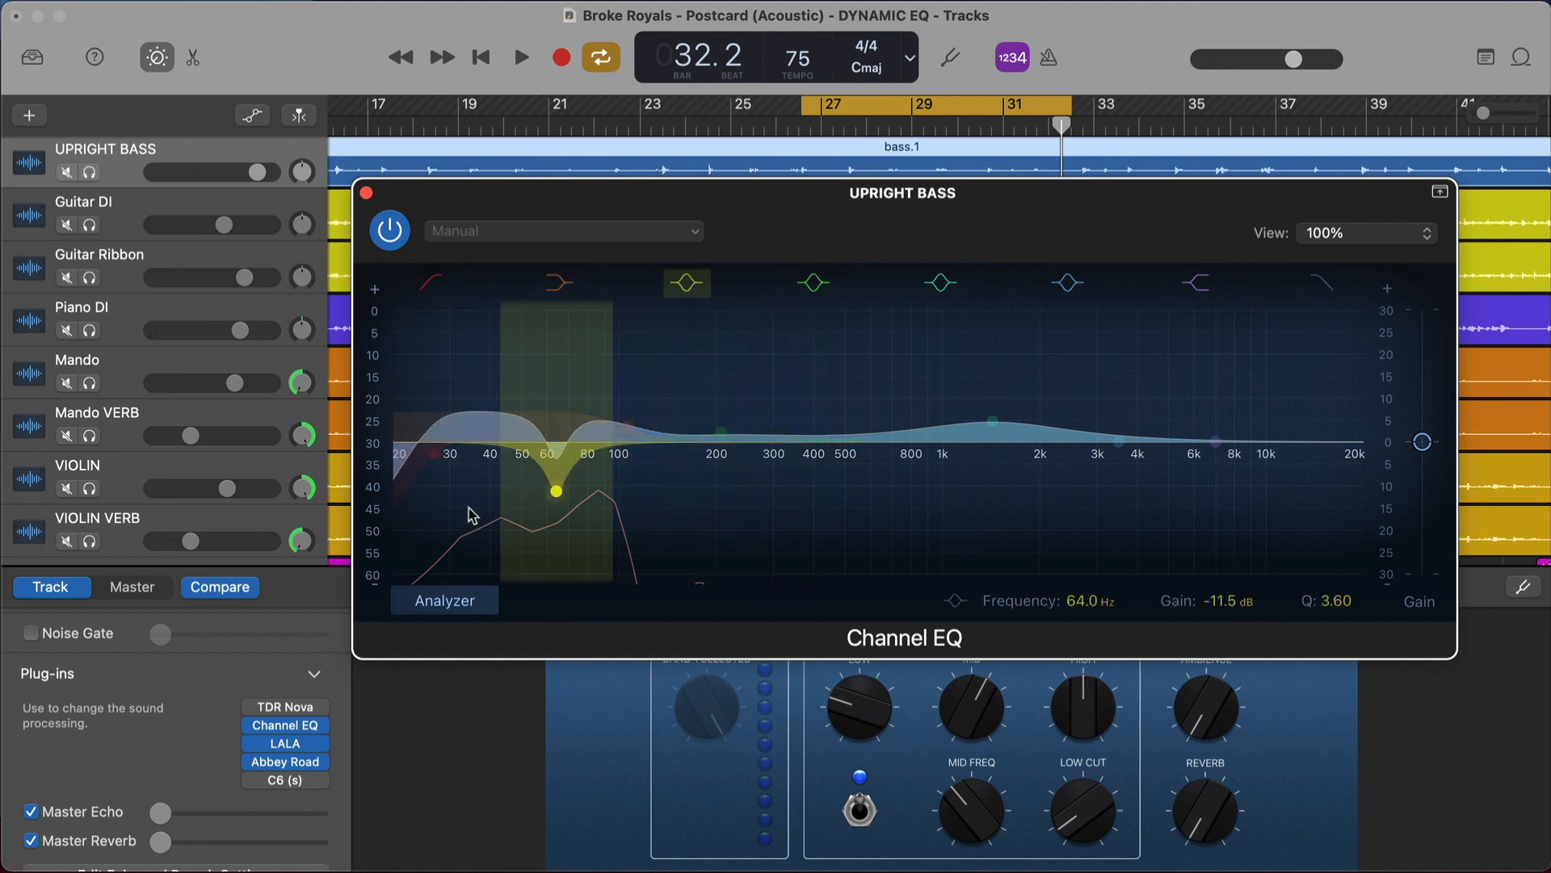
pyautogui.click(687, 283)
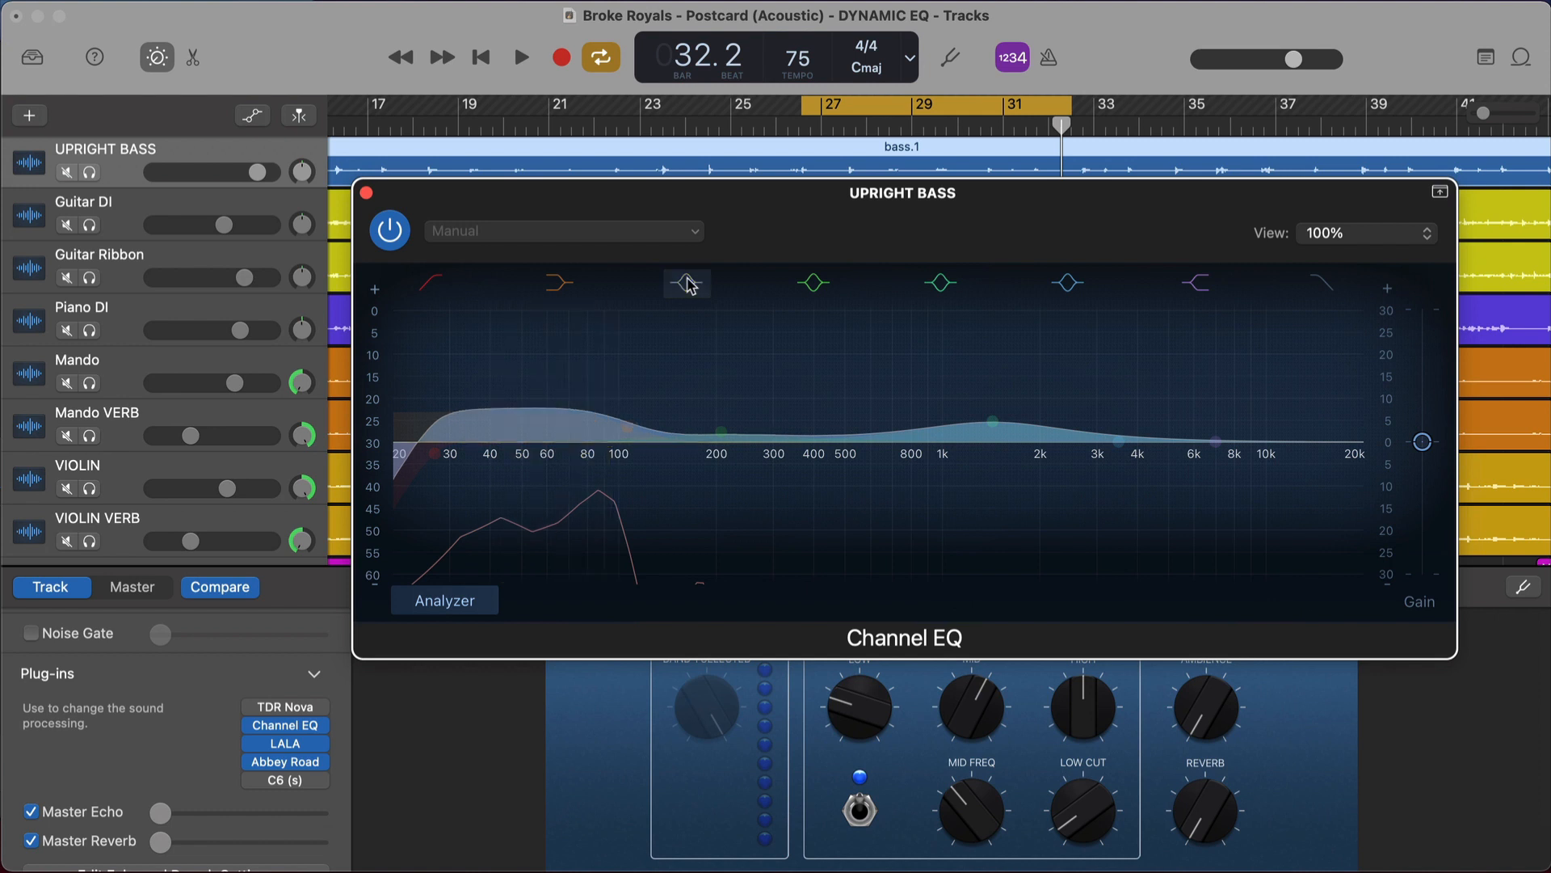
pyautogui.click(687, 282)
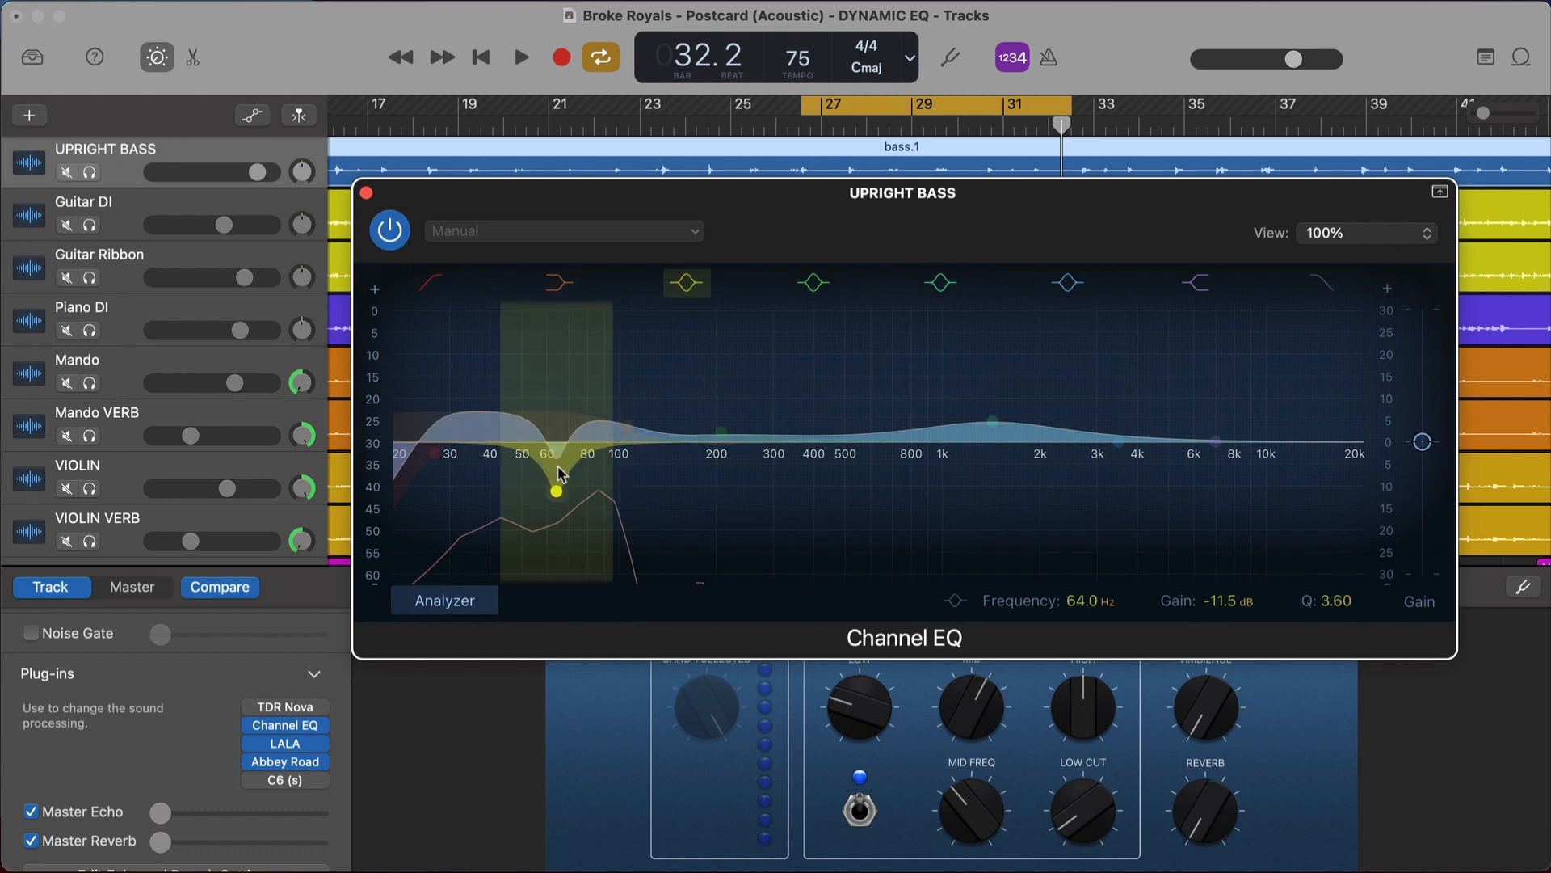
pyautogui.click(686, 287)
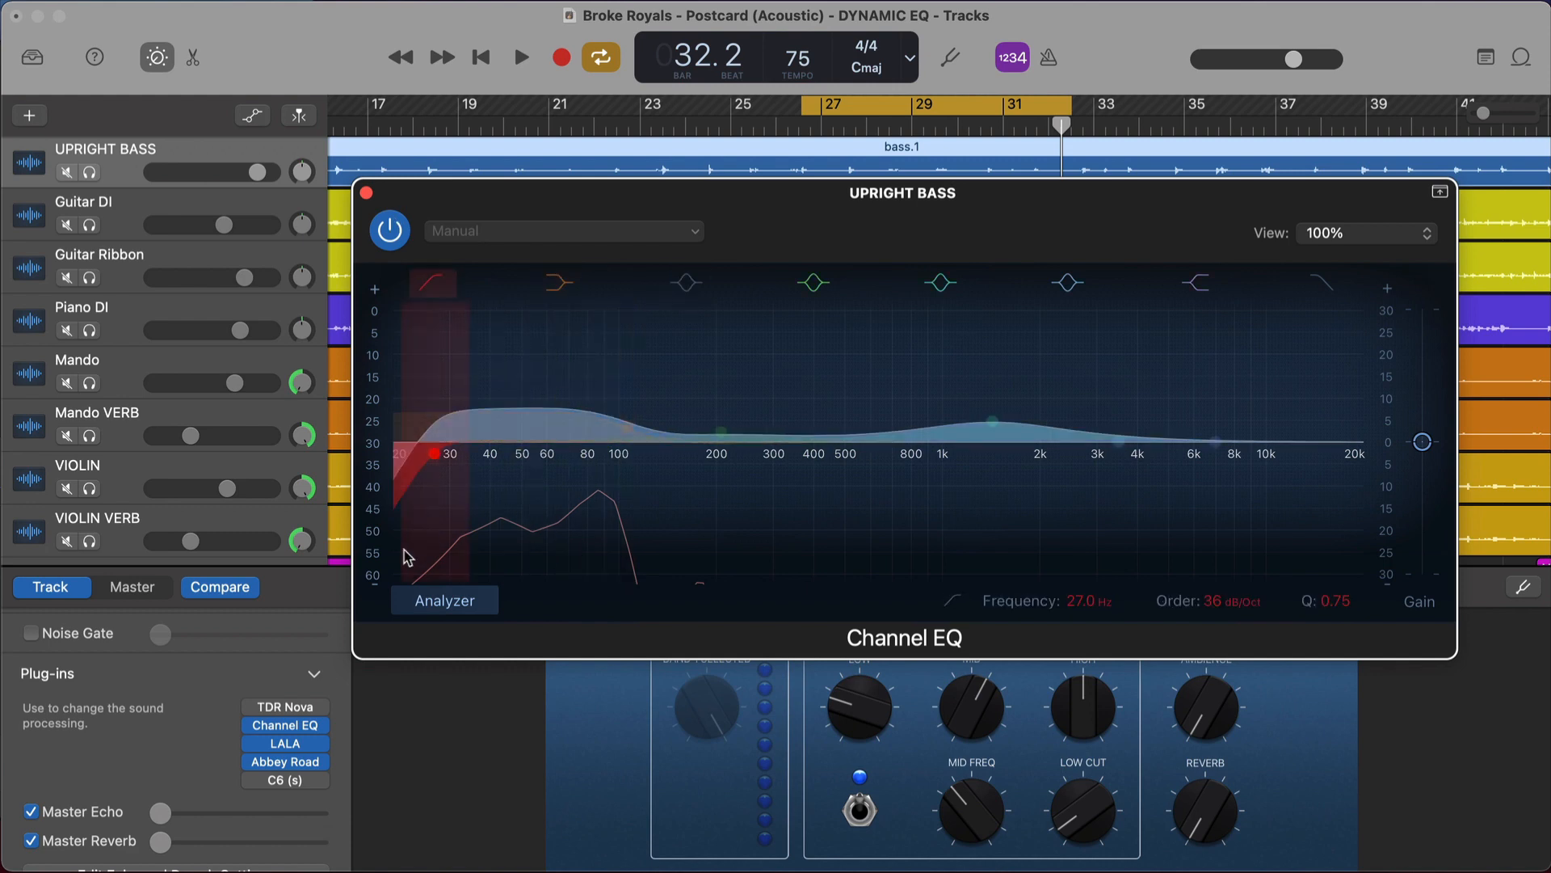
# Step: Turn on the existing TDR Nova on UPRIGHT BASS, solo the track and audition the dynamic cut
pyautogui.click(285, 708)
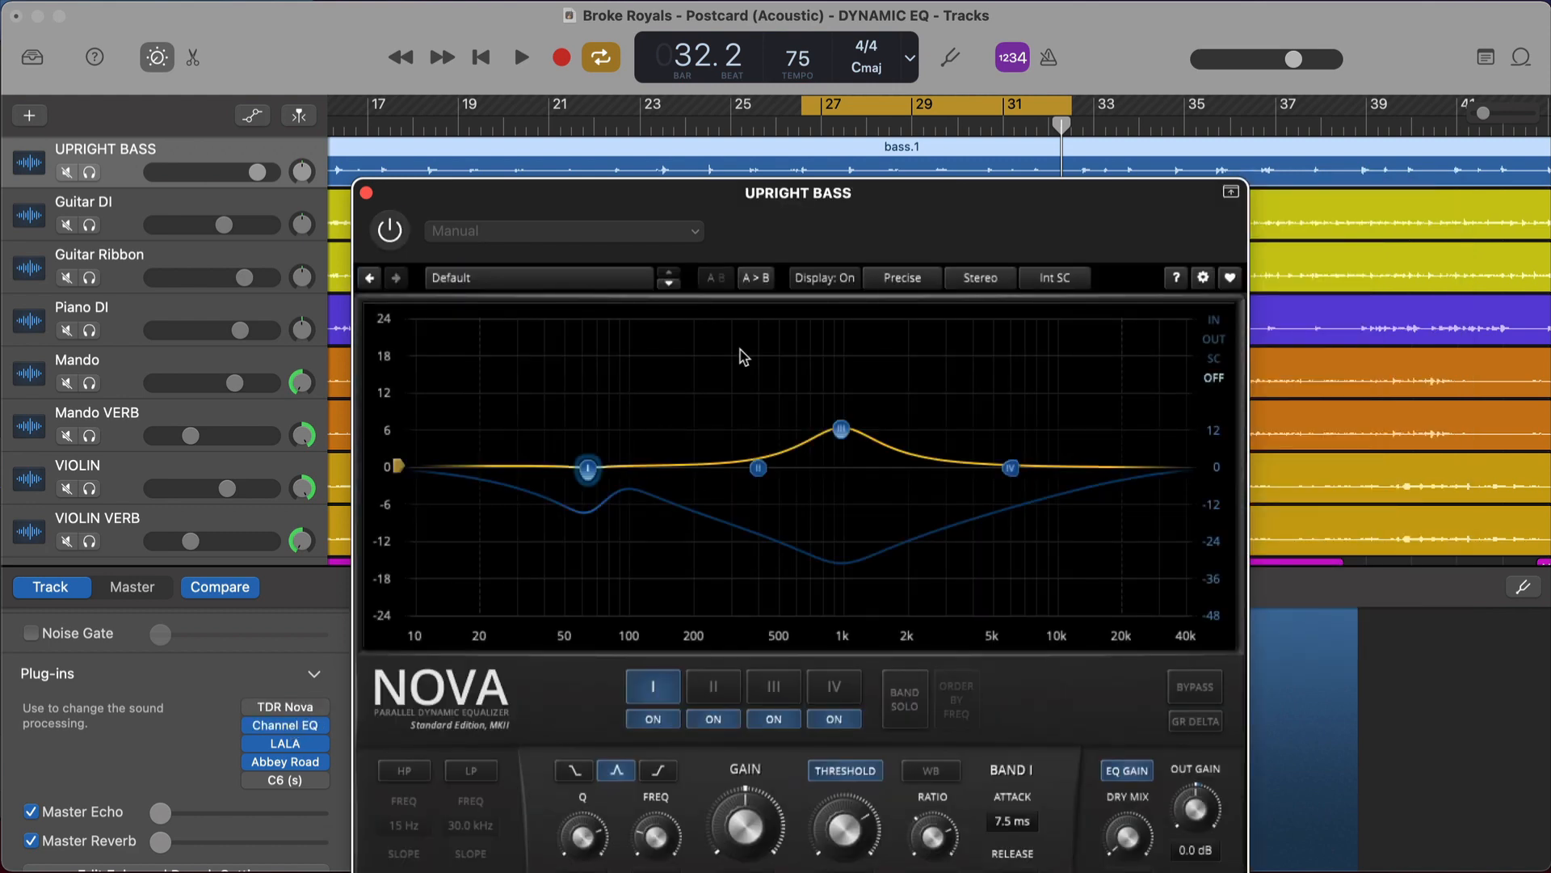
pyautogui.moveTo(808, 252); pyautogui.dragTo(923, 168)
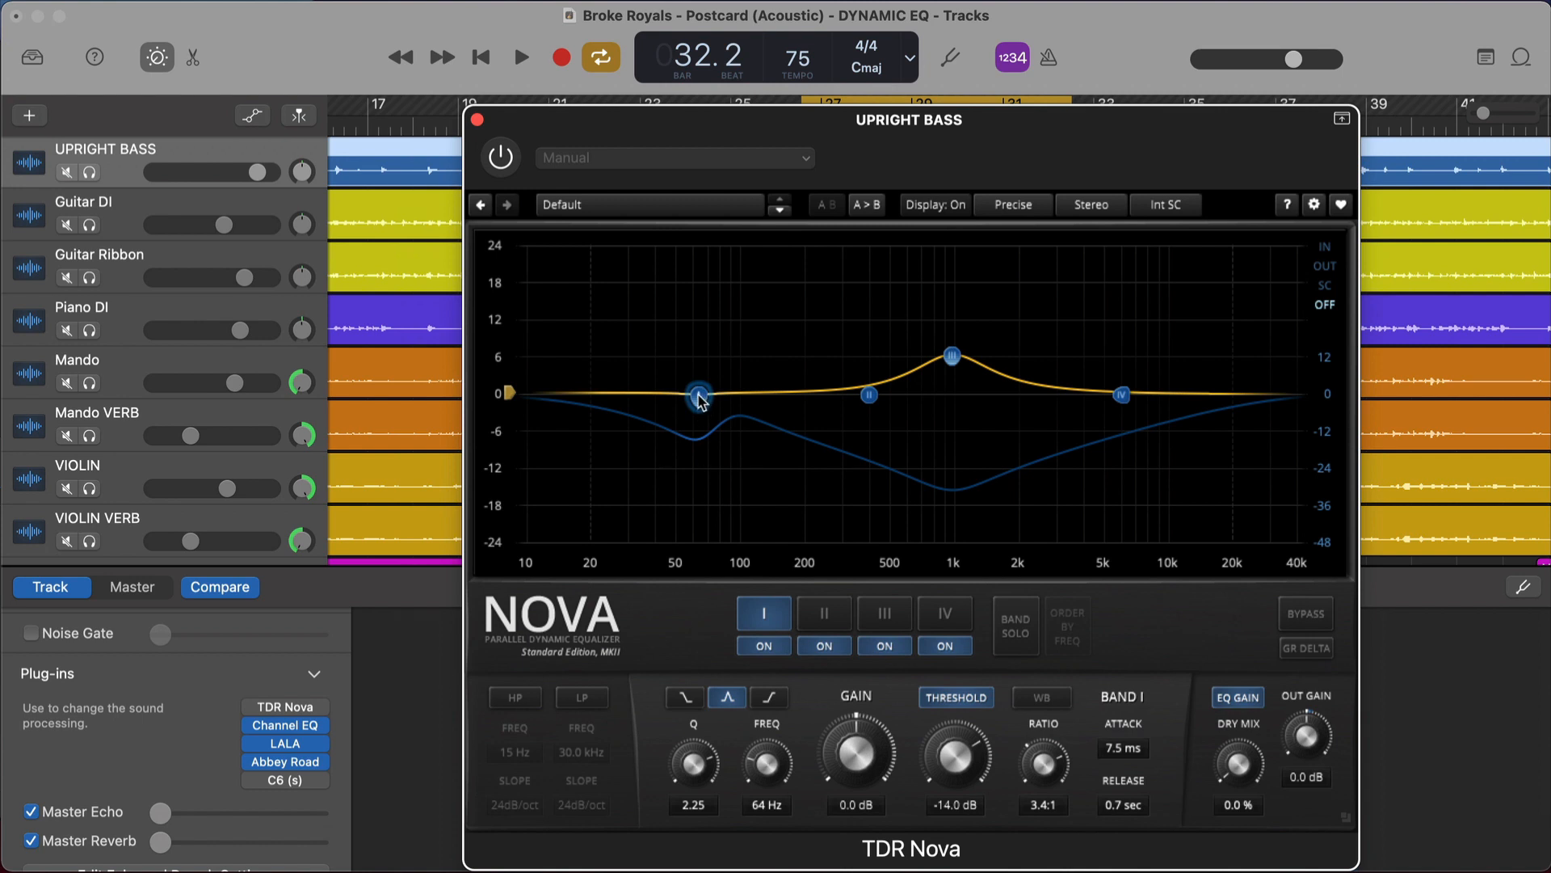
pyautogui.click(500, 158)
pyautogui.press('s')
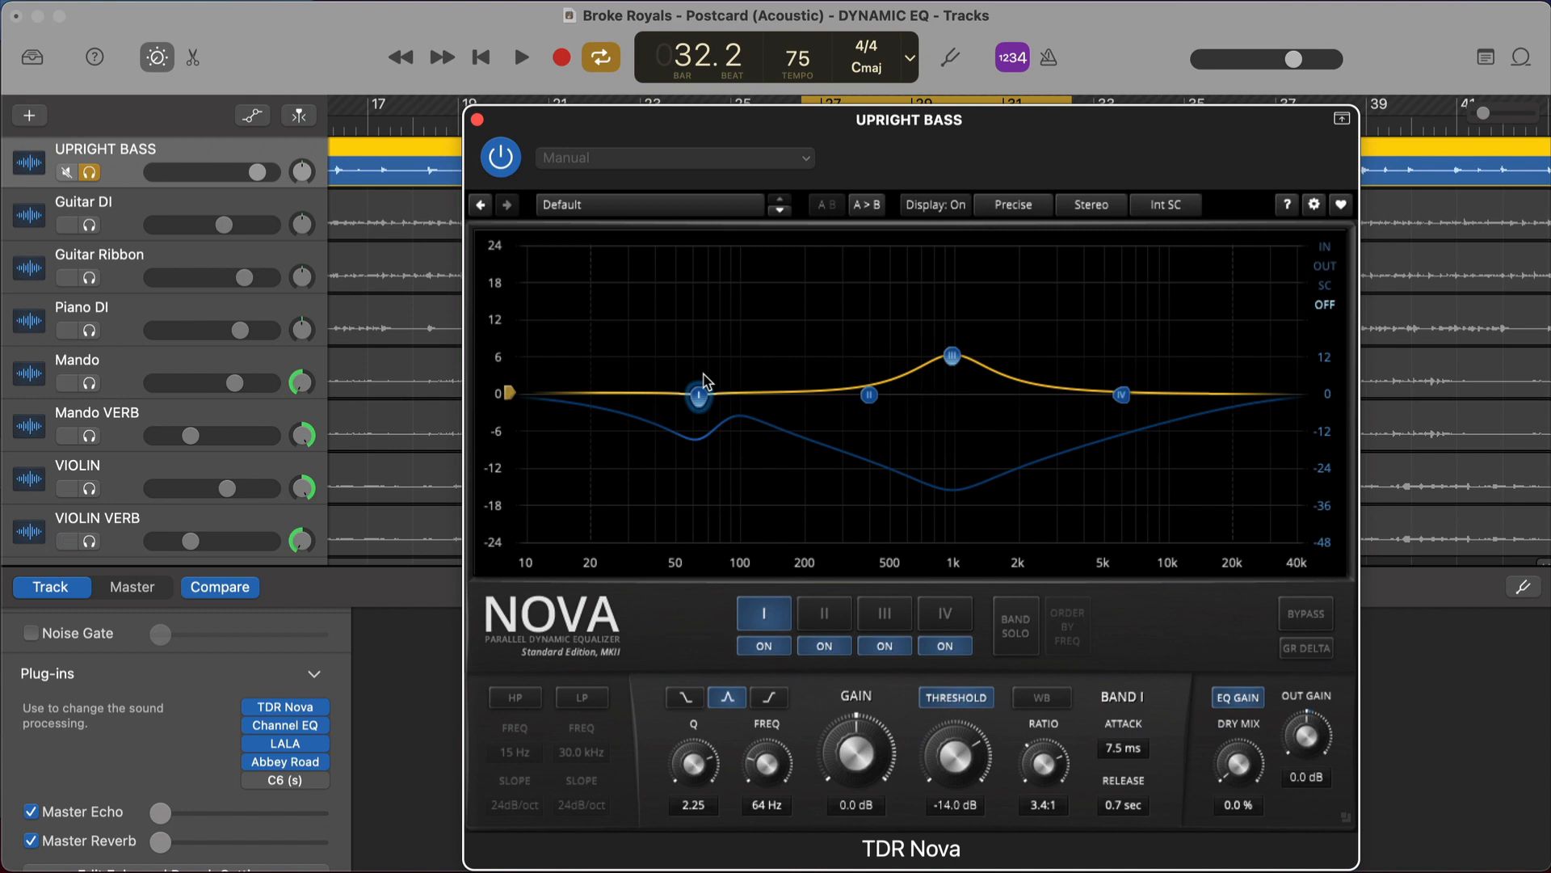
pyautogui.press('space')
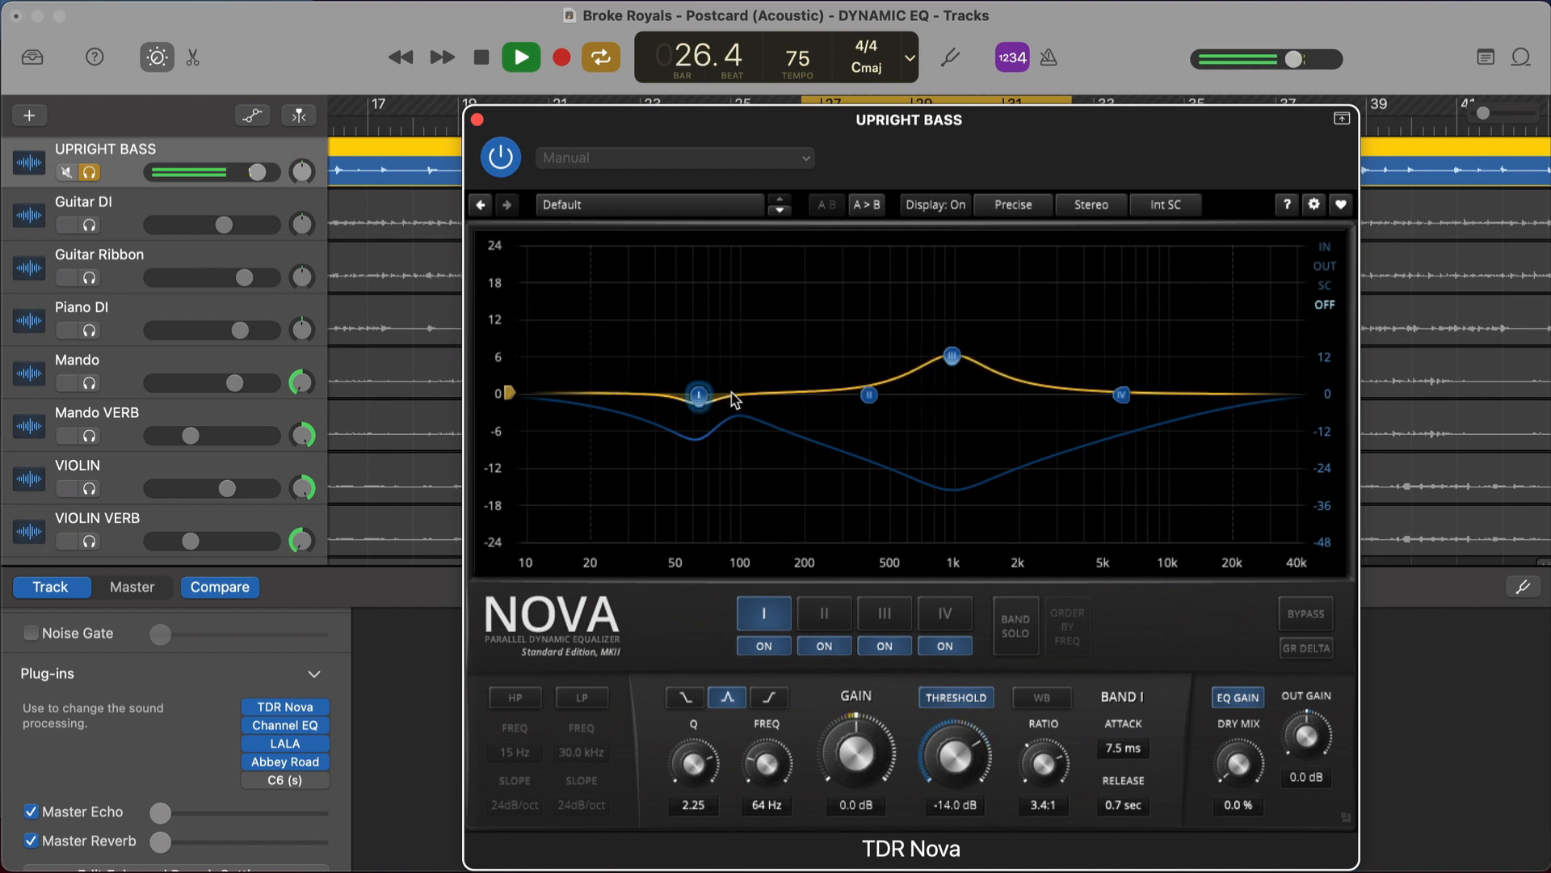
pyautogui.press('space')
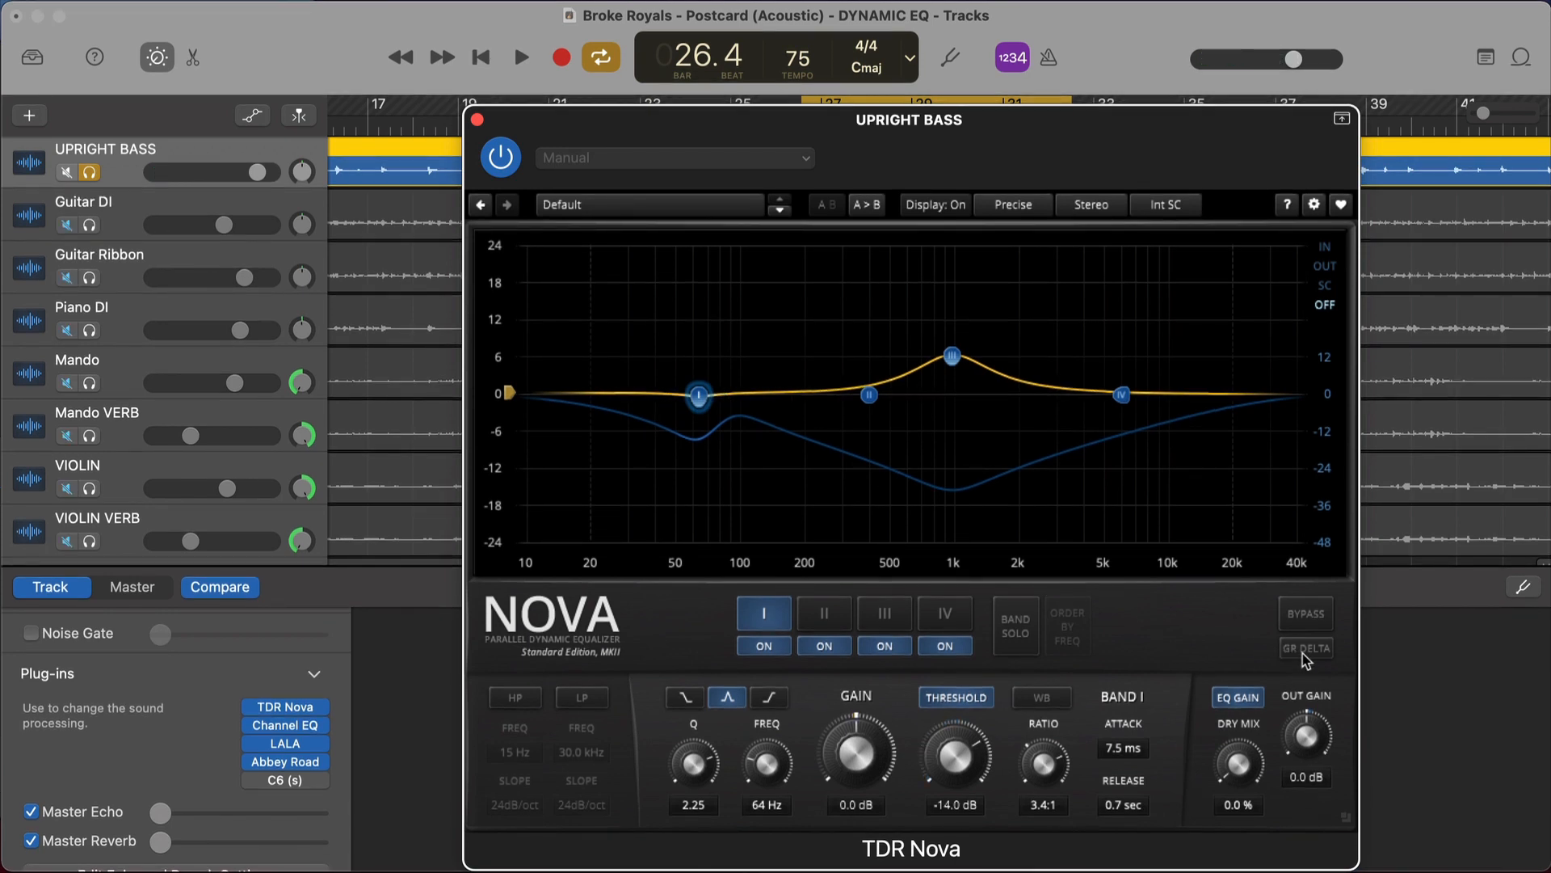
# Step: Audition only the signal removed by the dynamic band using GR Delta, and switch GR Delta off again
pyautogui.click(1303, 650)
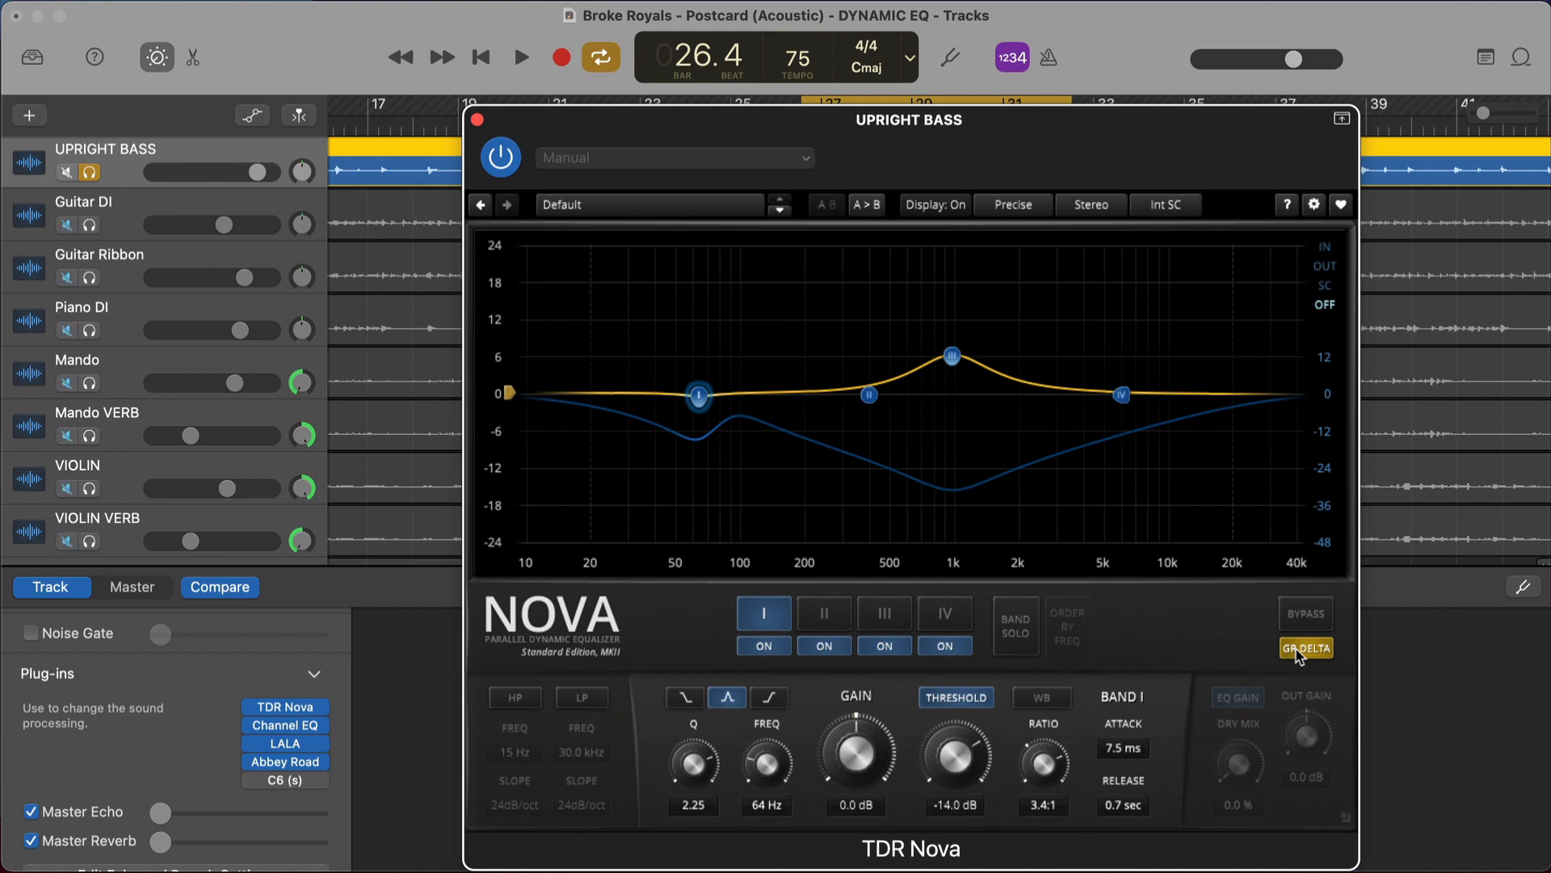
pyautogui.press('space')
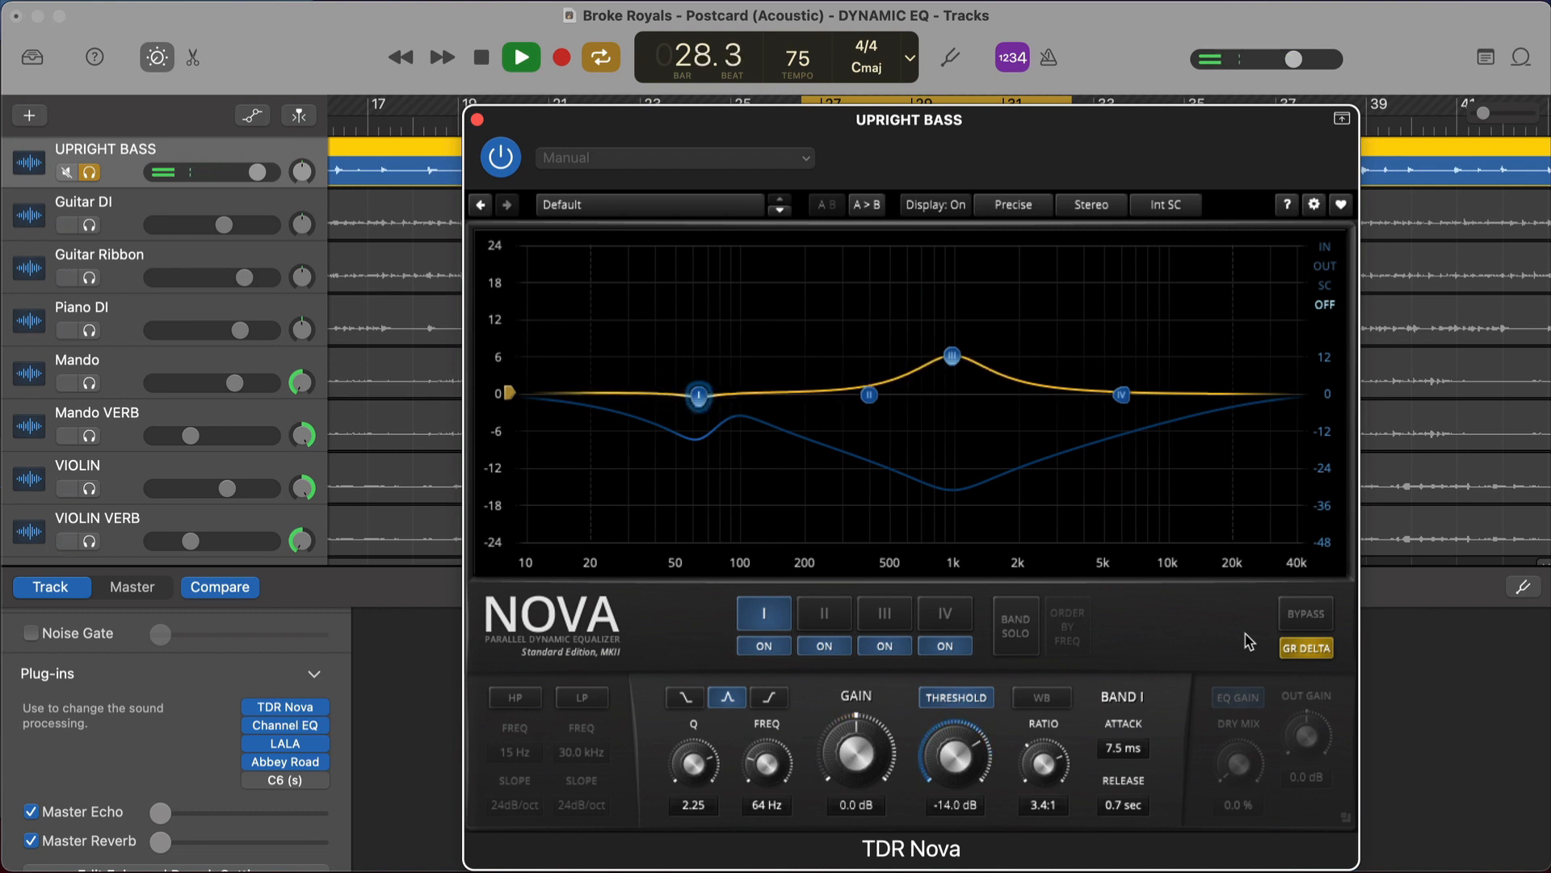
pyautogui.press('space')
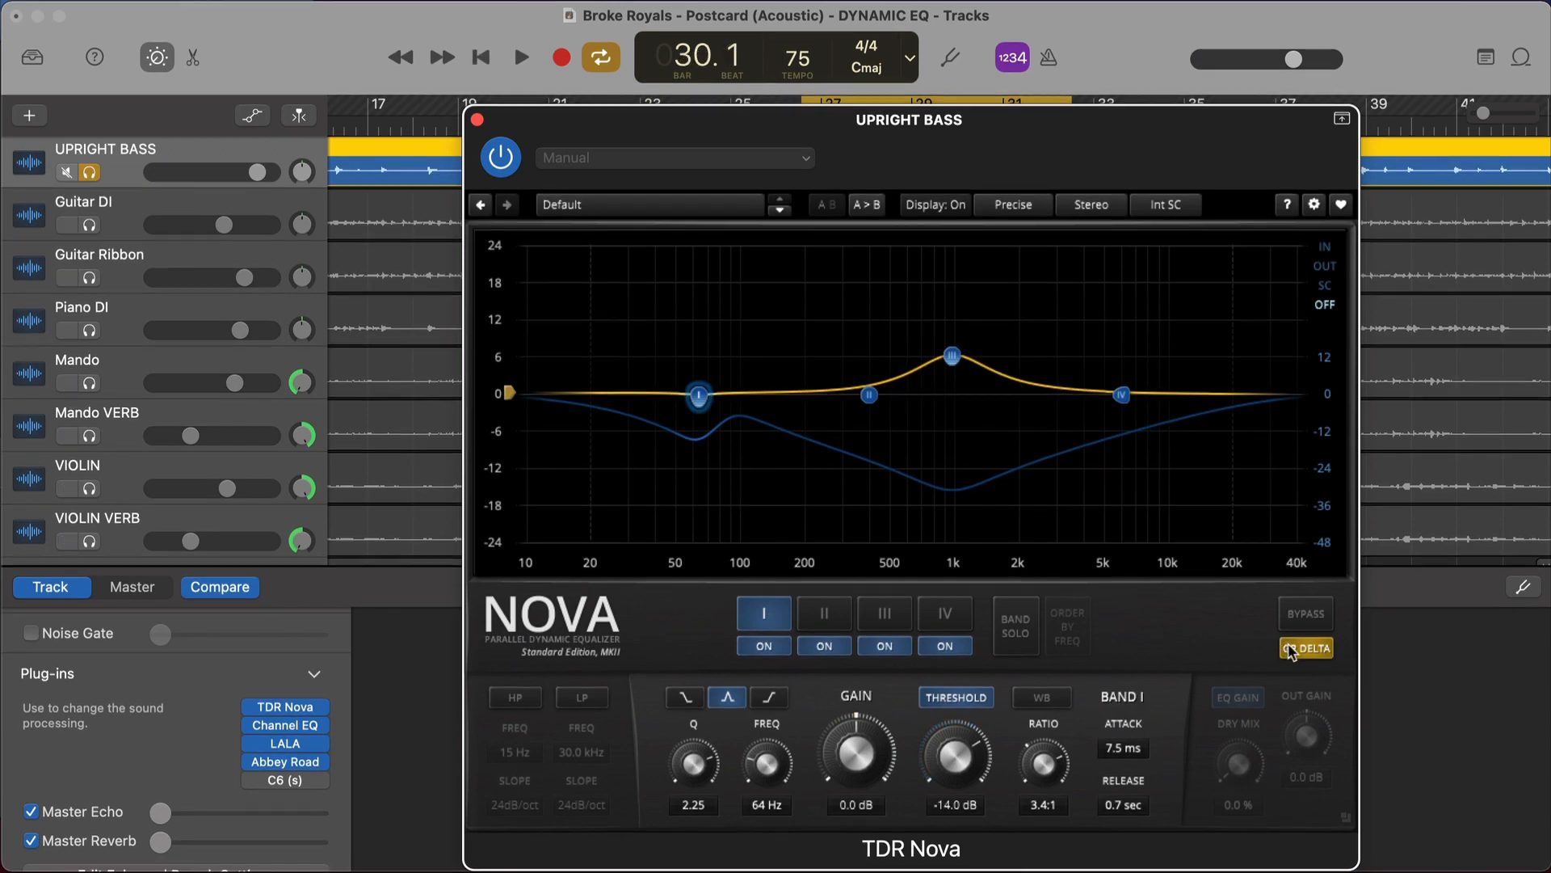
pyautogui.click(1290, 648)
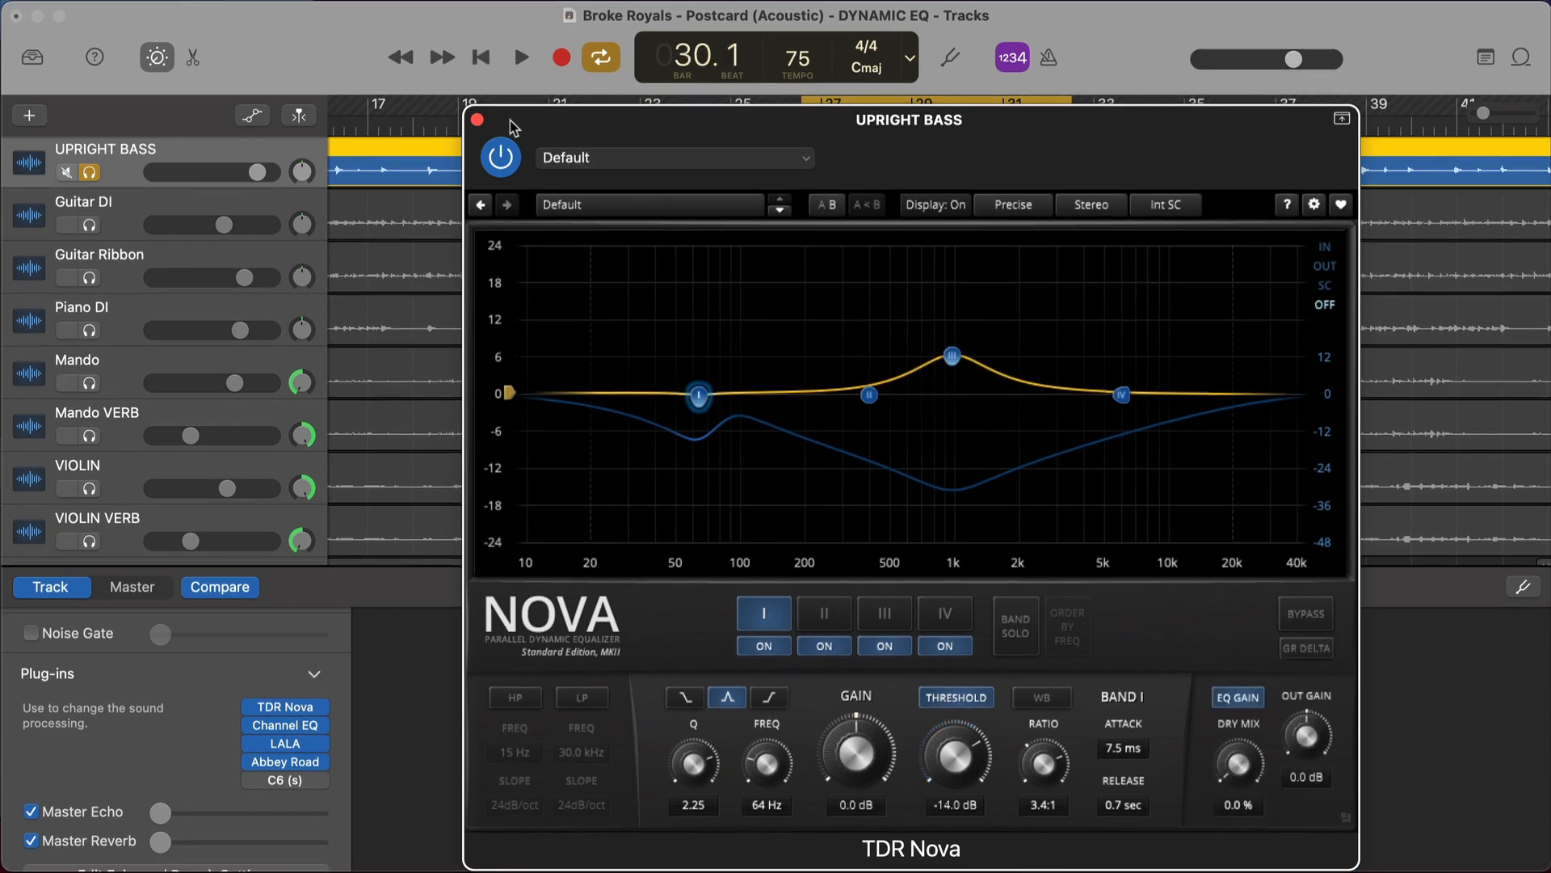
# Step: Bypass the existing TDR Nova on UPRIGHT BASS and insert a fresh TDR Nova instance in the plug-in chain
pyautogui.click(478, 121)
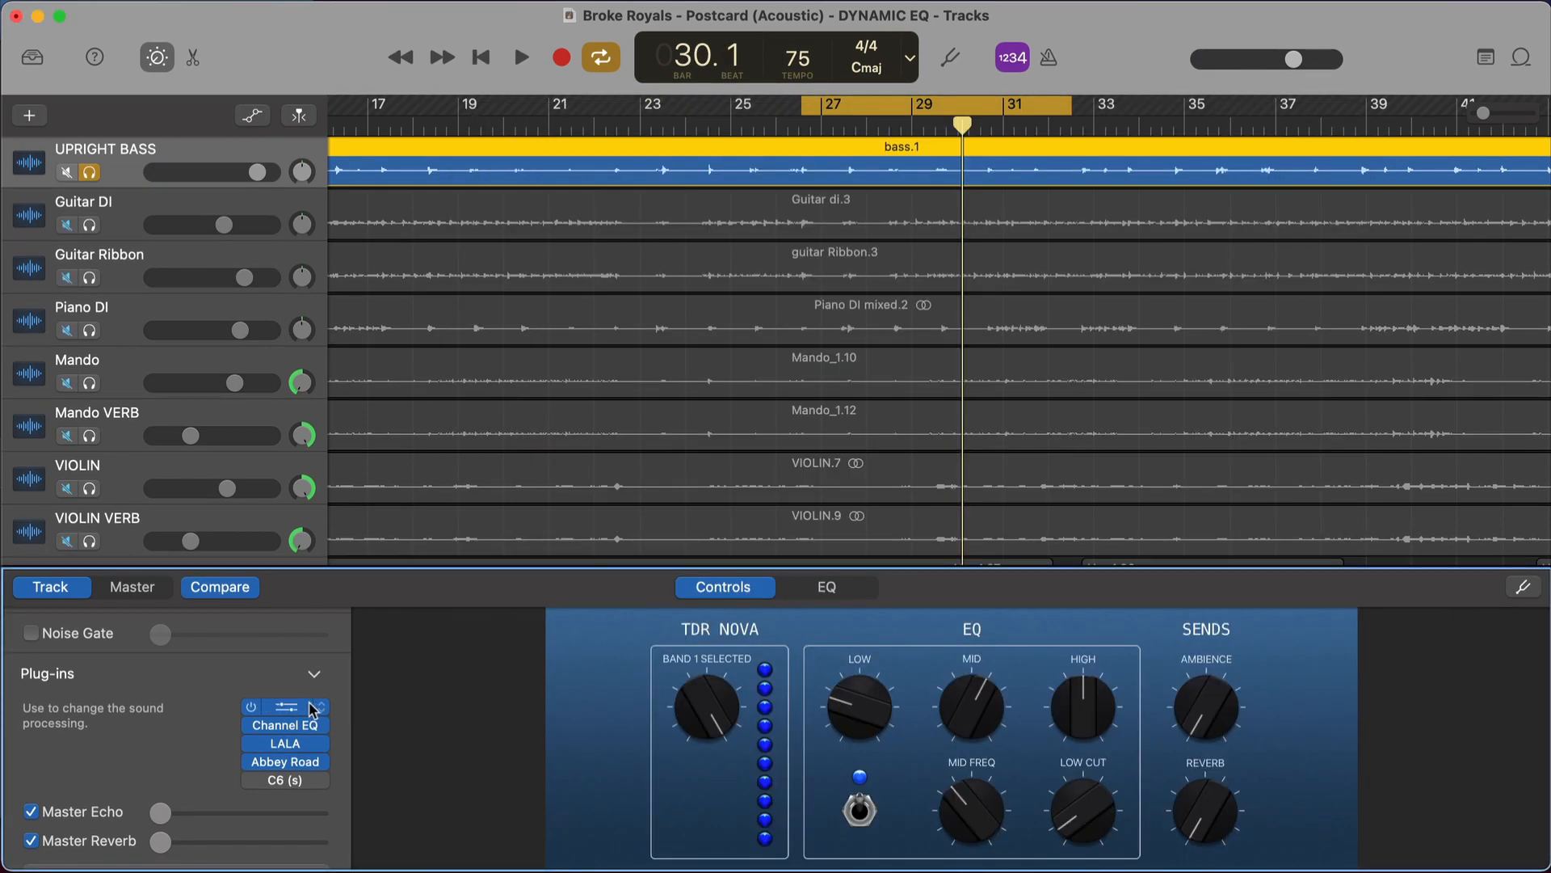
pyautogui.click(249, 706)
pyautogui.moveTo(324, 775)
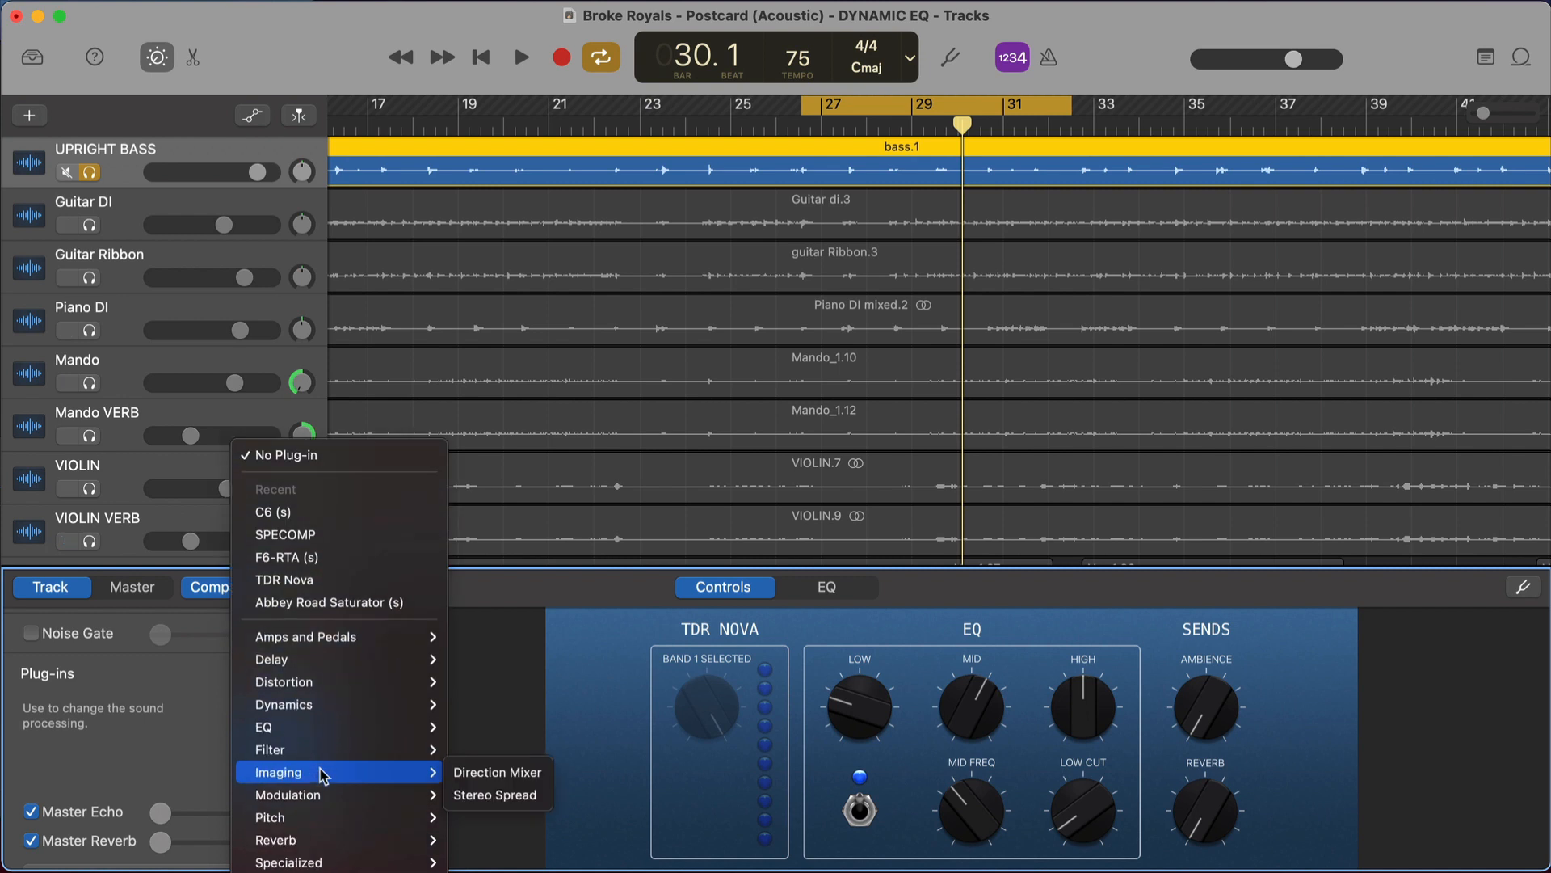
pyautogui.click(285, 579)
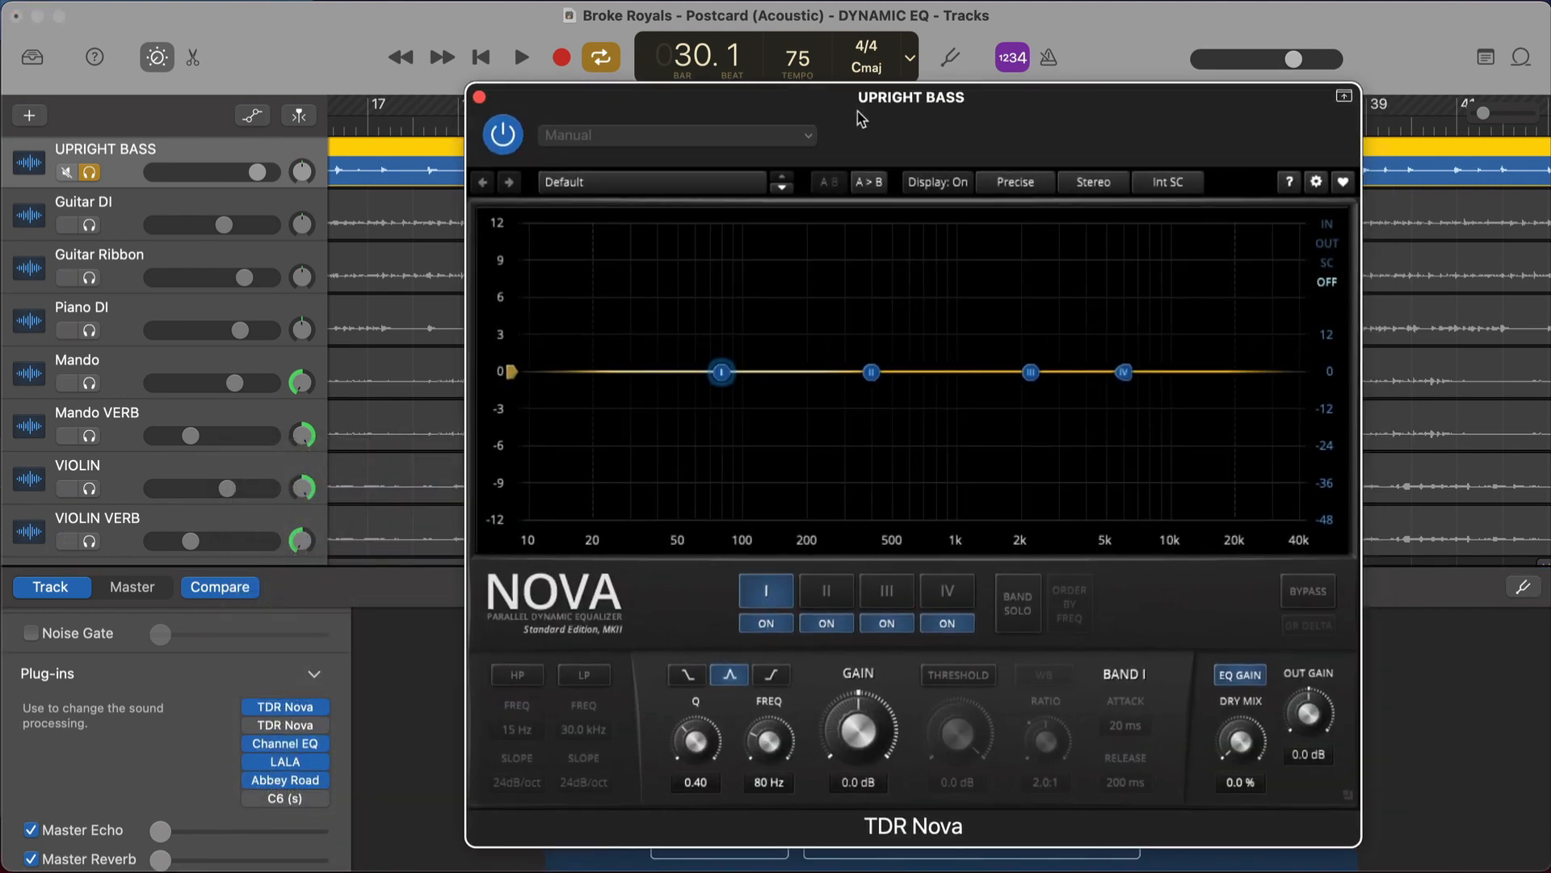
# Step: Tune band I of the new TDR Nova to 64 Hz with 0.1 dB gain, checking the Channel EQ for reference
pyautogui.moveTo(720, 373); pyautogui.dragTo(711, 374)
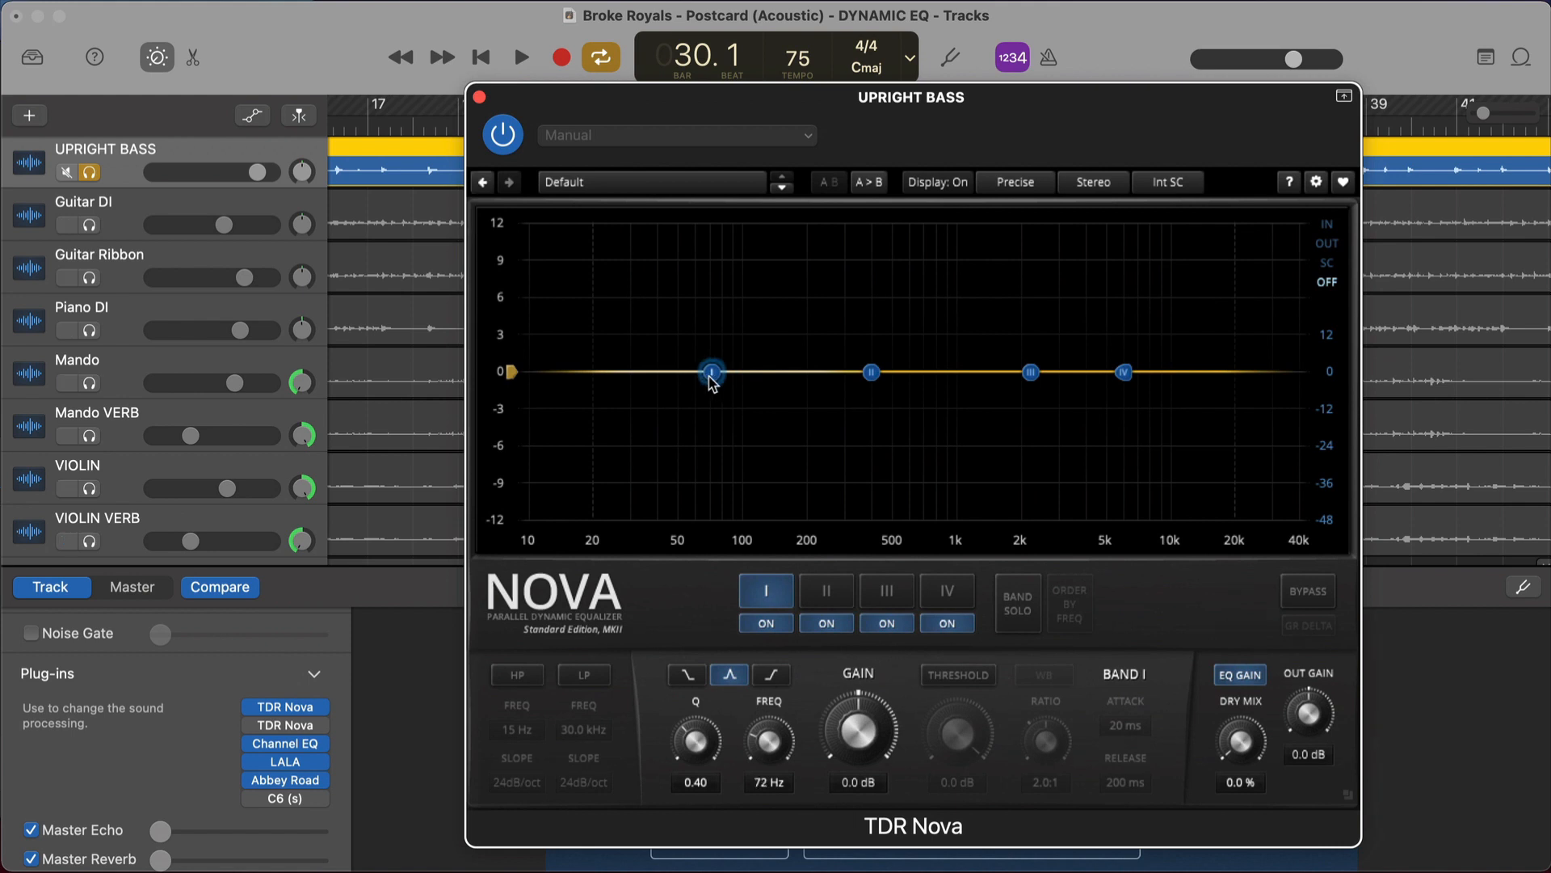
pyautogui.click(315, 750)
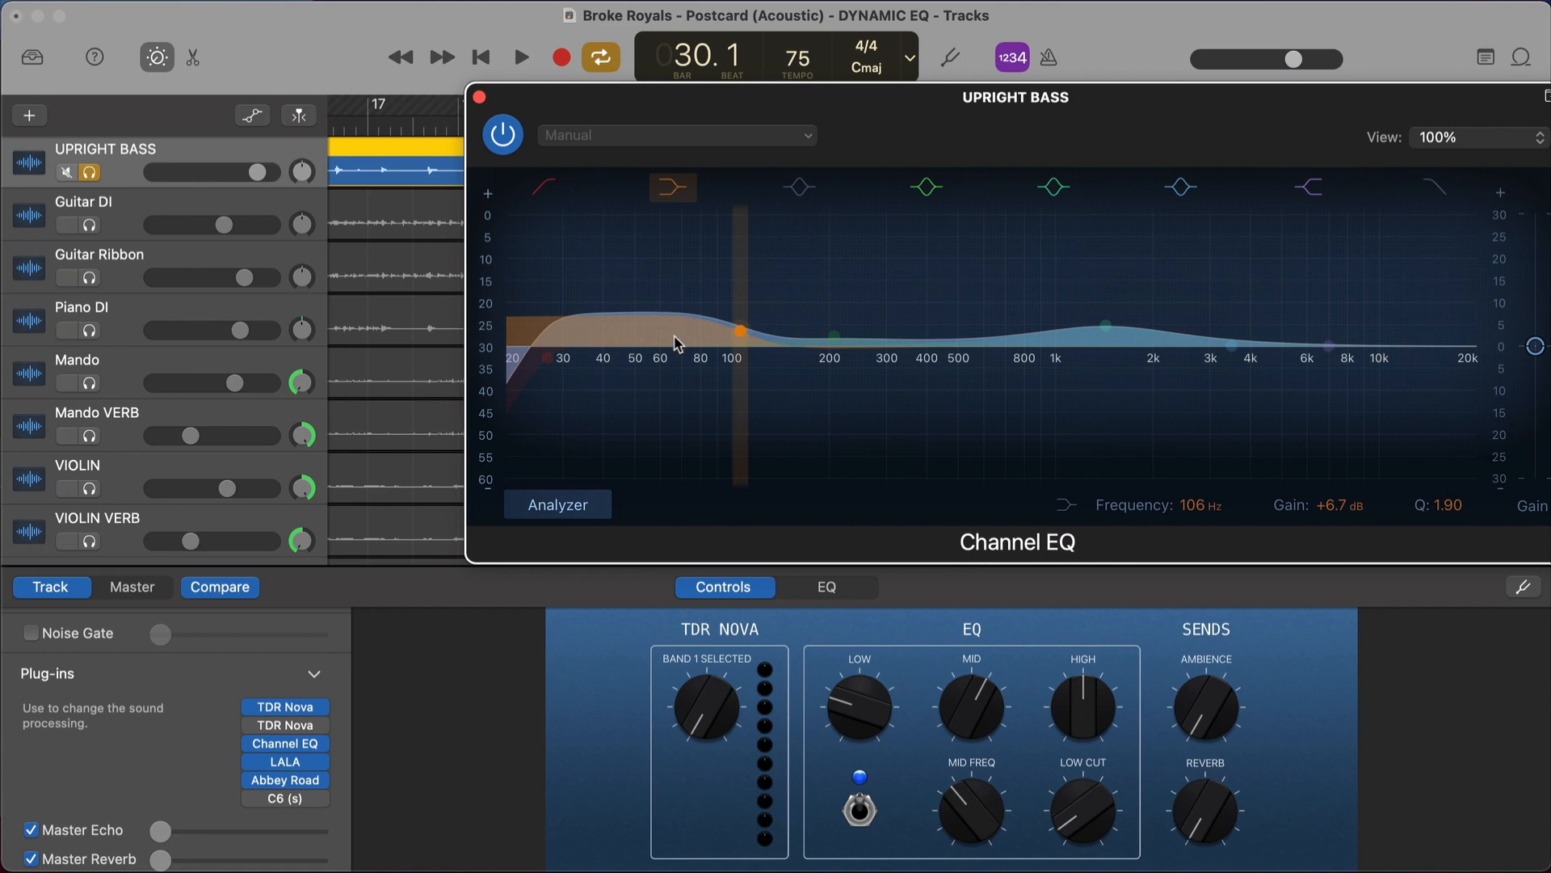
pyautogui.click(293, 710)
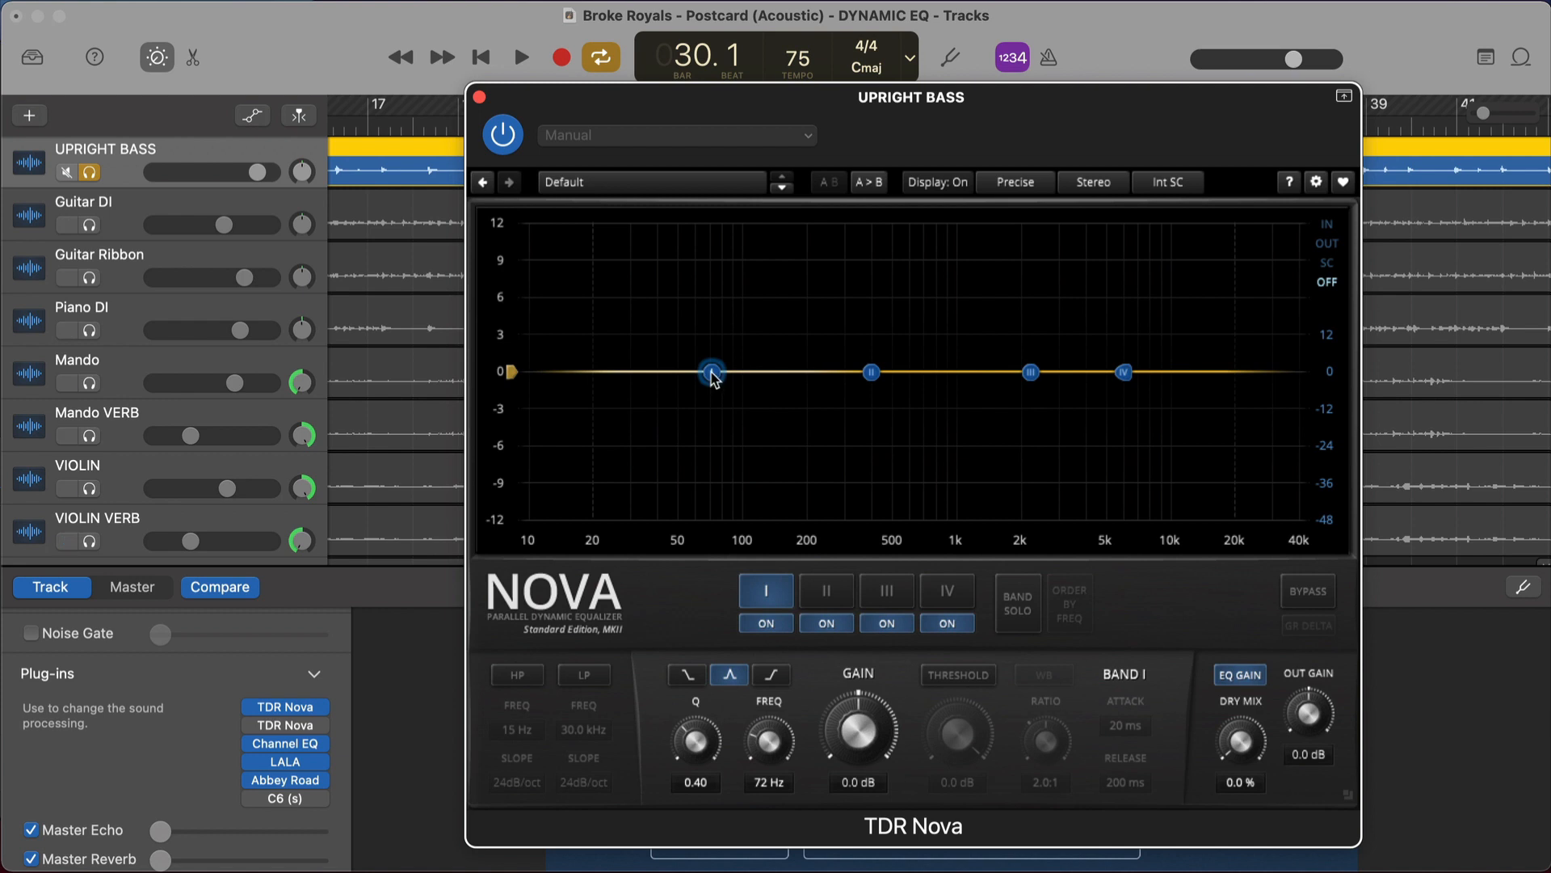
pyautogui.moveTo(714, 380); pyautogui.dragTo(711, 378)
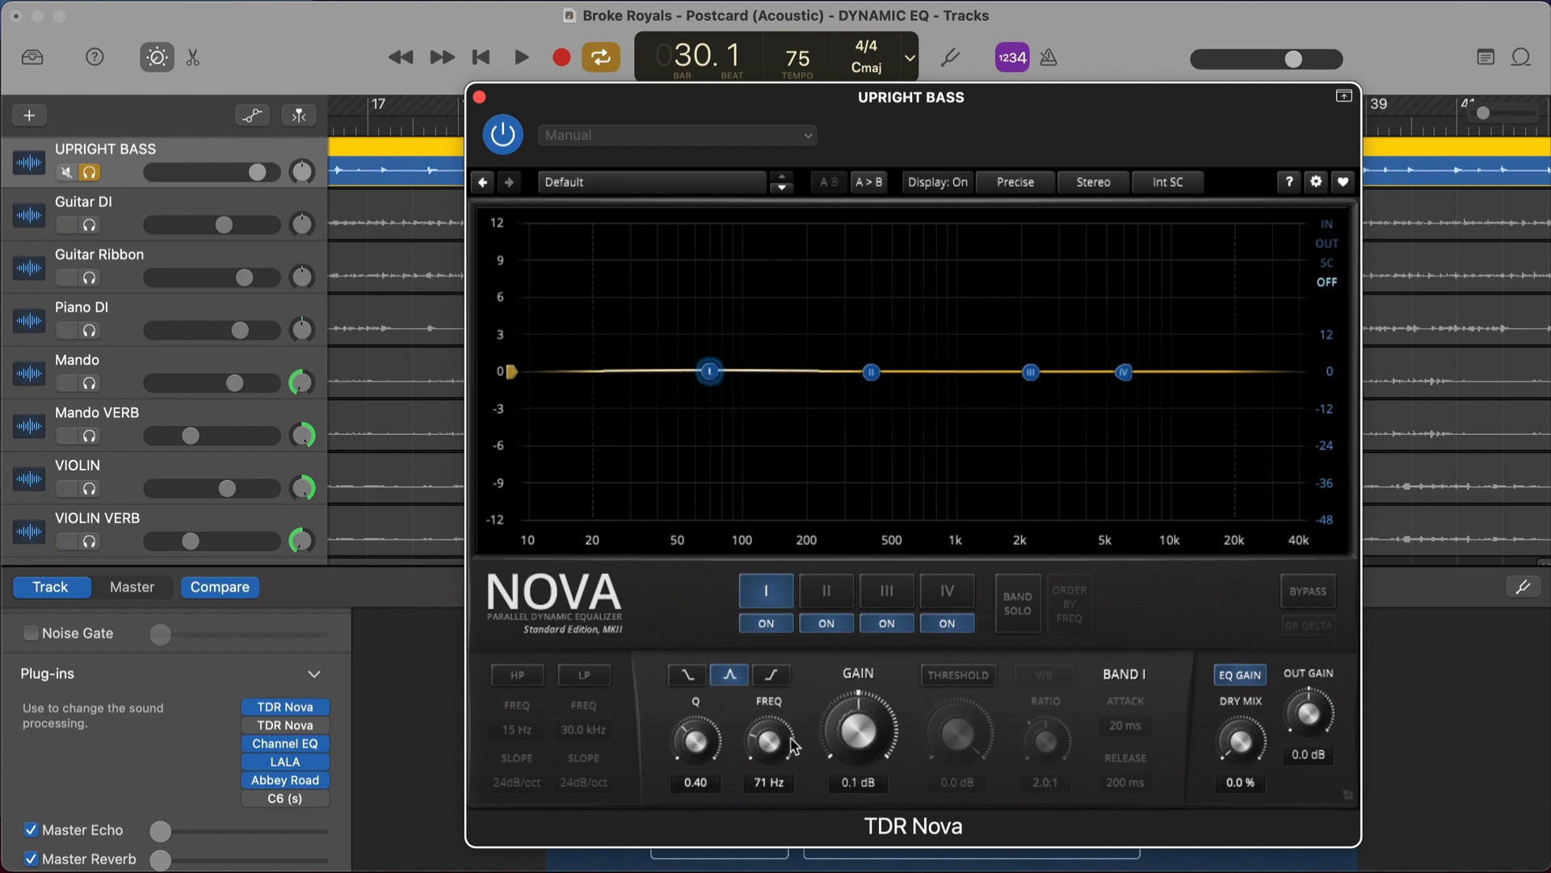
pyautogui.moveTo(778, 750); pyautogui.dragTo(778, 760)
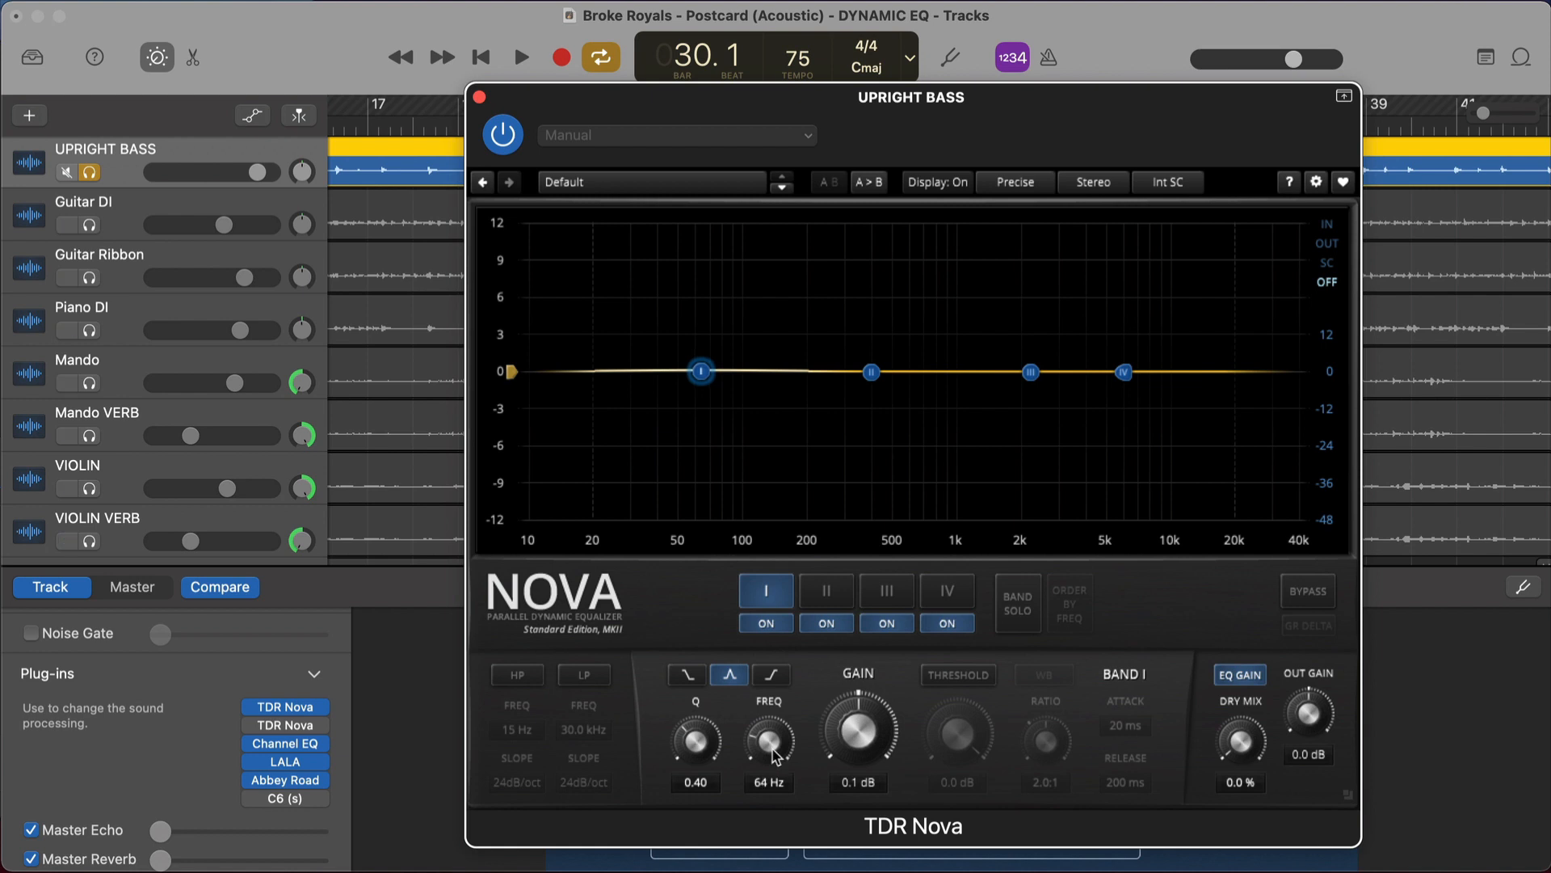
# Step: Narrow band I to a Q of about 3.21, auditioning the bass with Band Solo on and again with it off
pyautogui.click(1021, 607)
pyautogui.press('space')
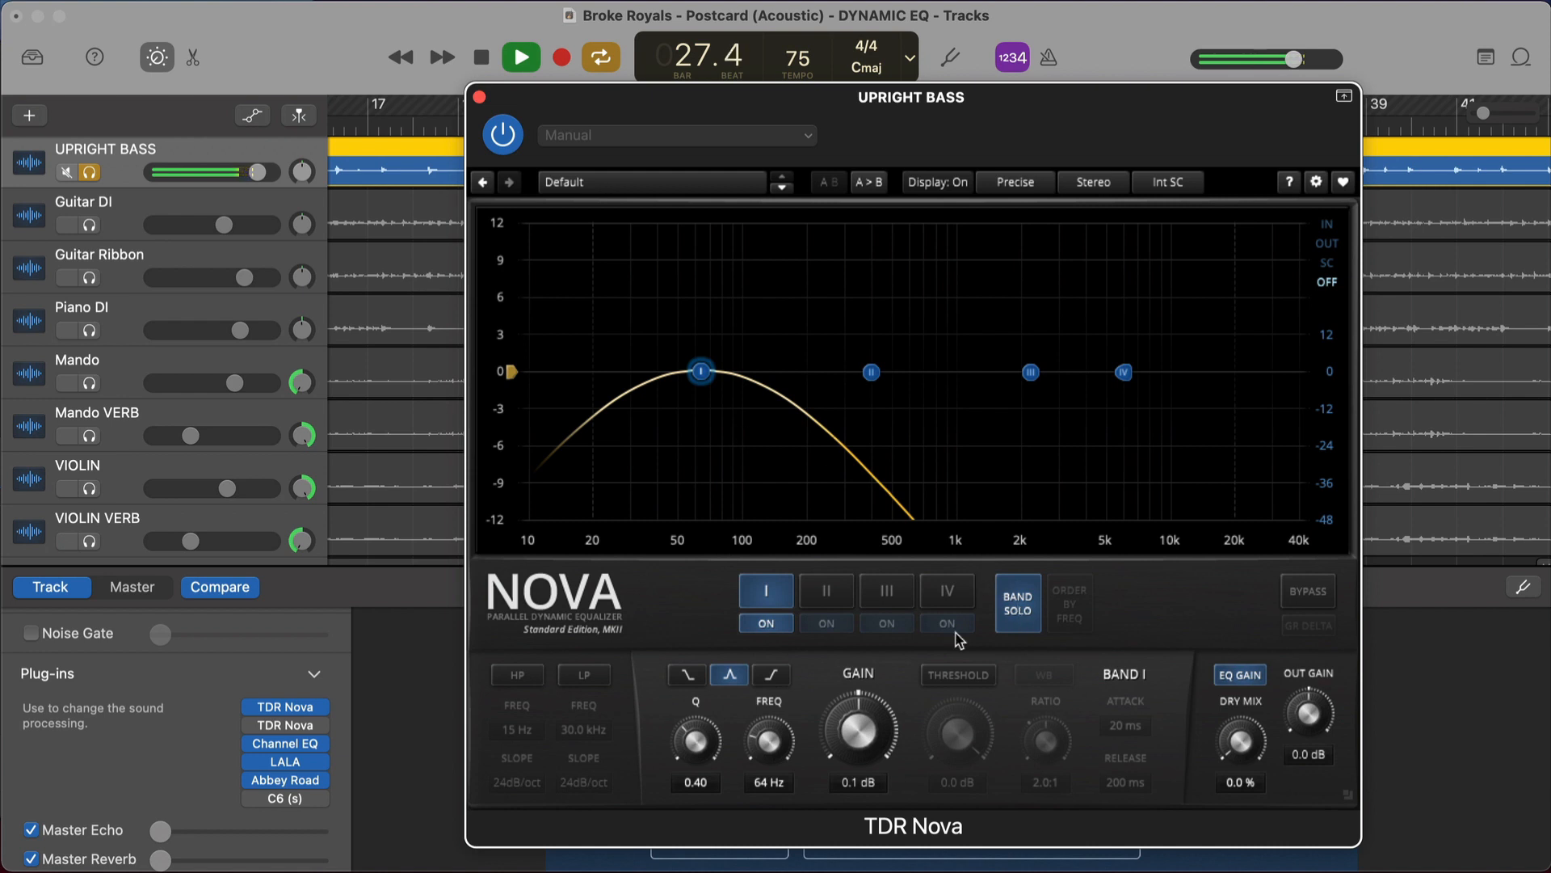
pyautogui.press('space')
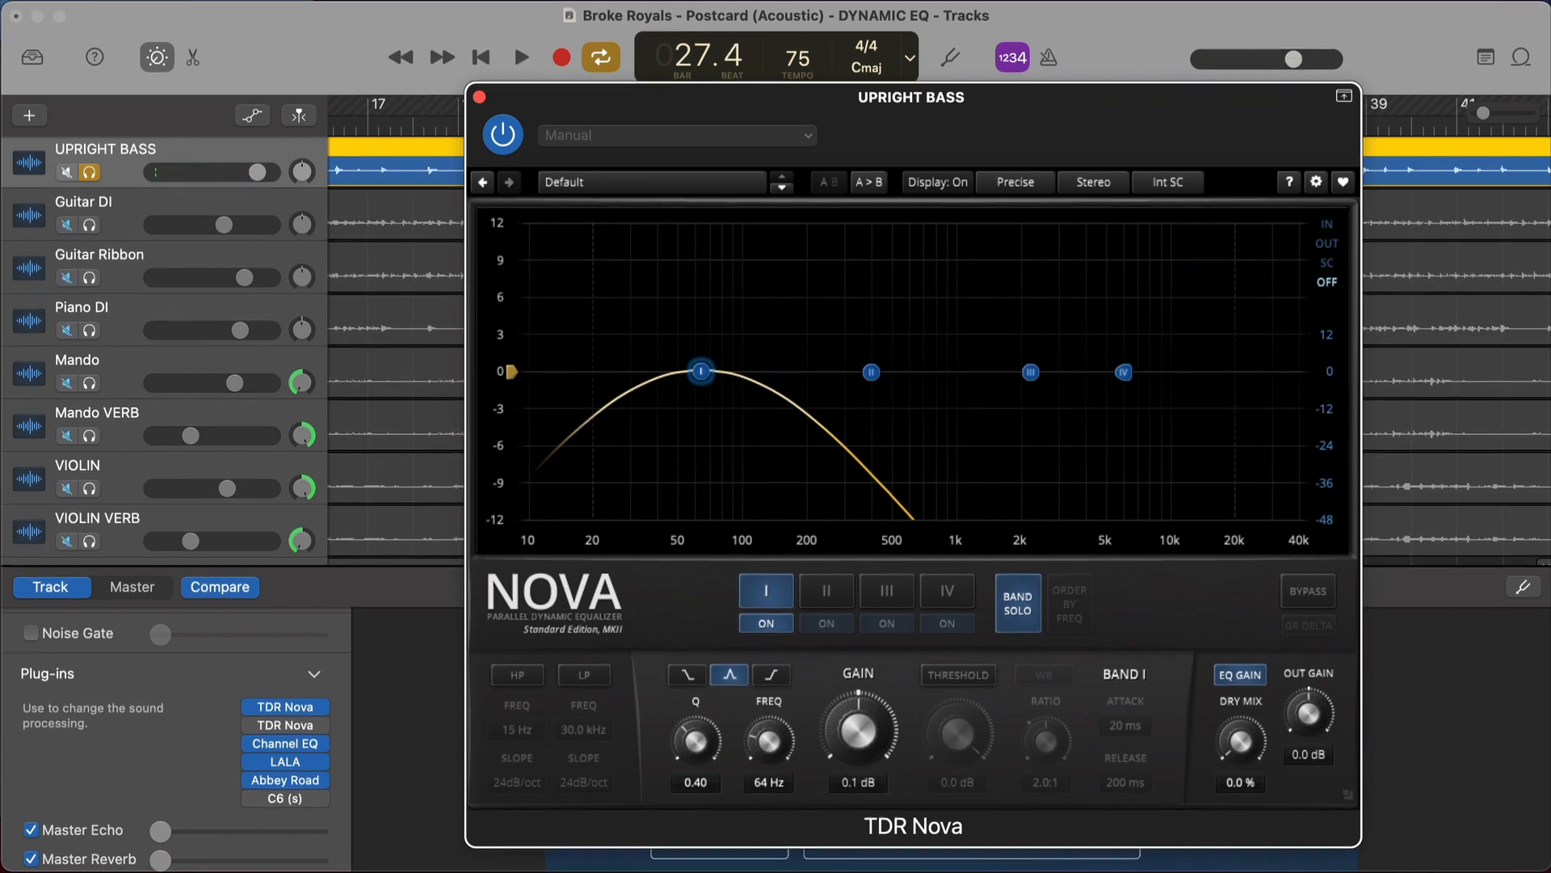
pyautogui.moveTo(696, 740); pyautogui.dragTo(695, 645)
pyautogui.press('space')
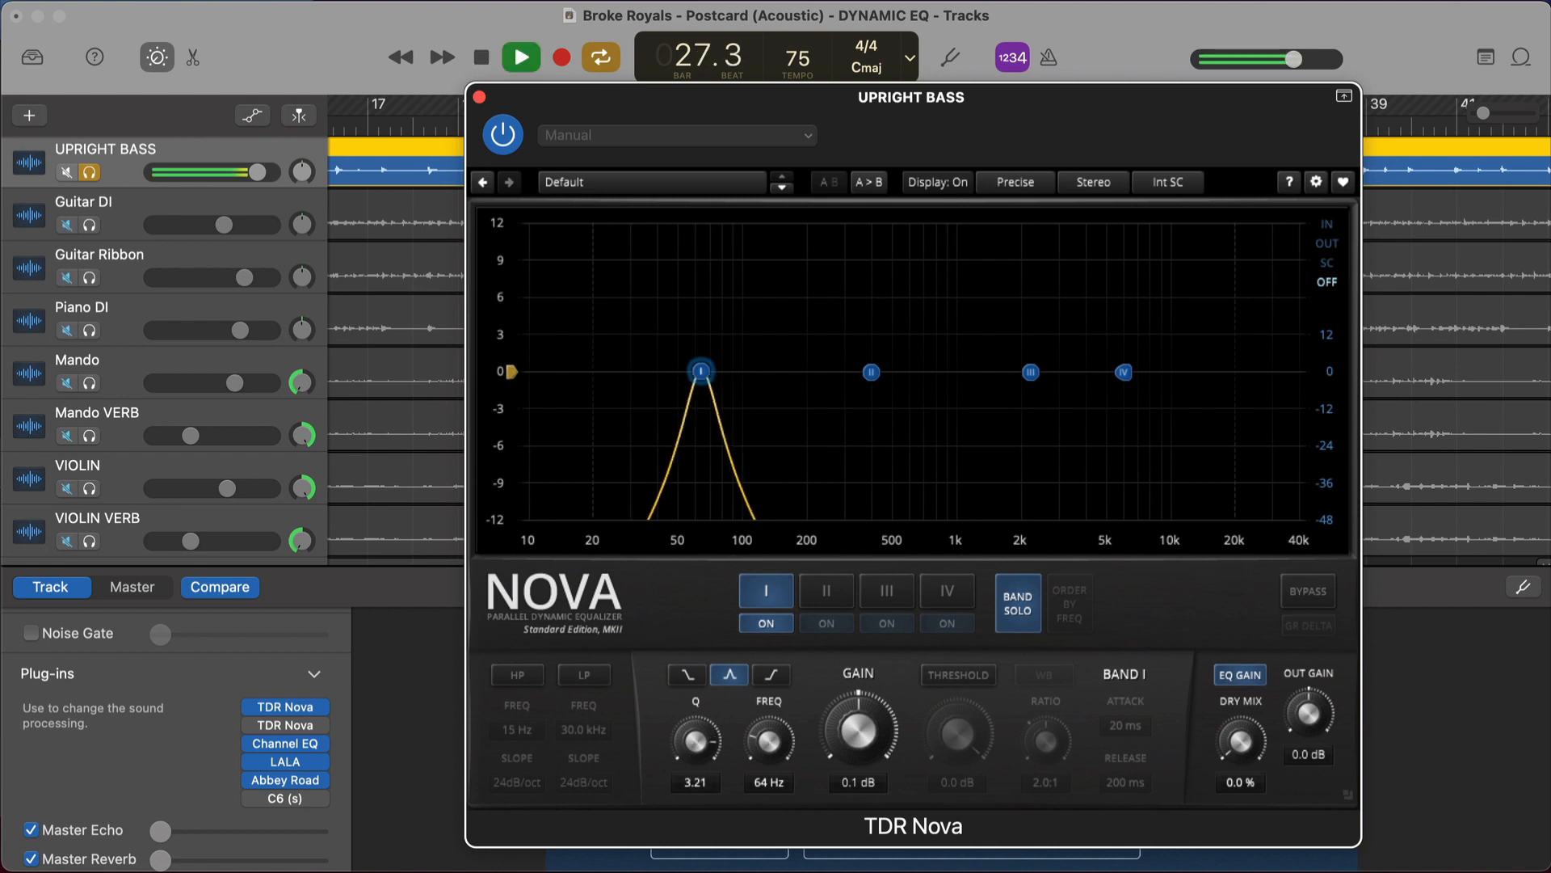
pyautogui.click(1013, 611)
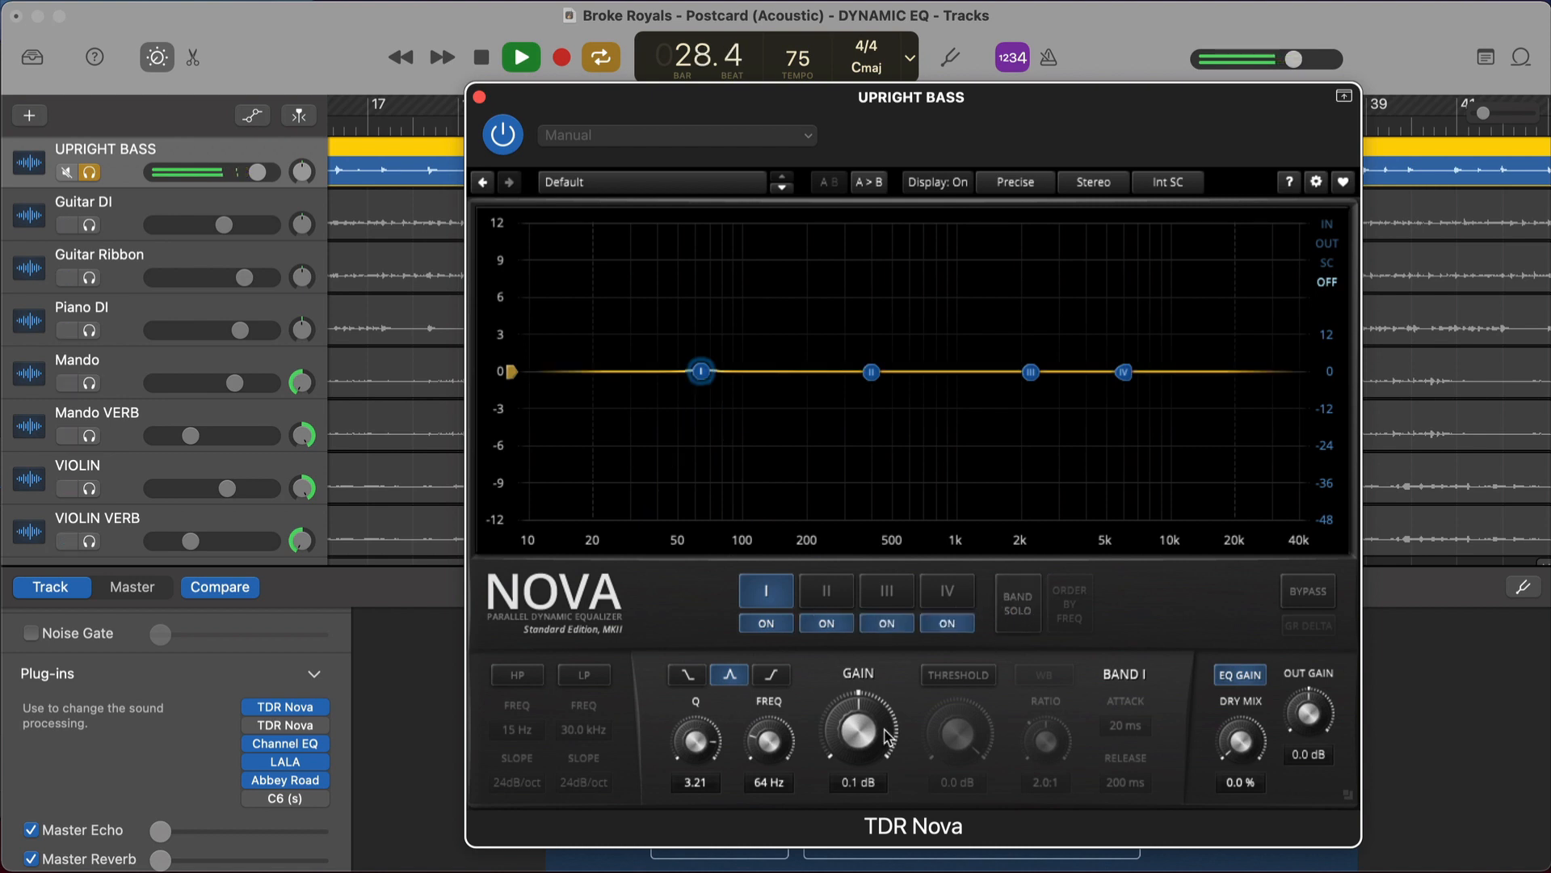
pyautogui.press('space')
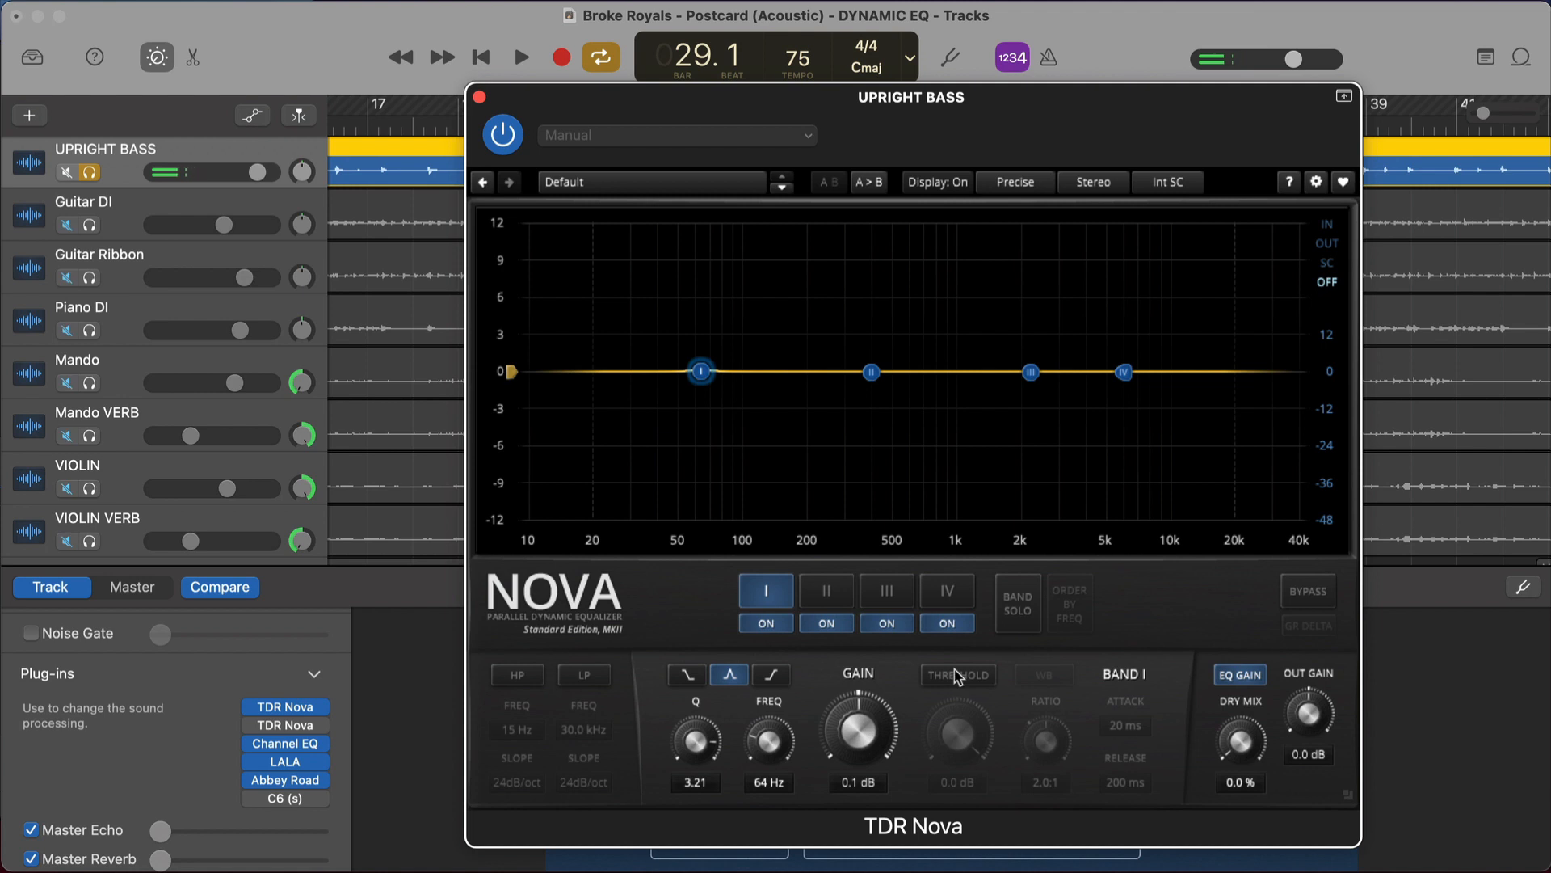
# Step: Enable the threshold on band I and lower it to about -11.6 dB while the soloed bass plays
pyautogui.click(958, 677)
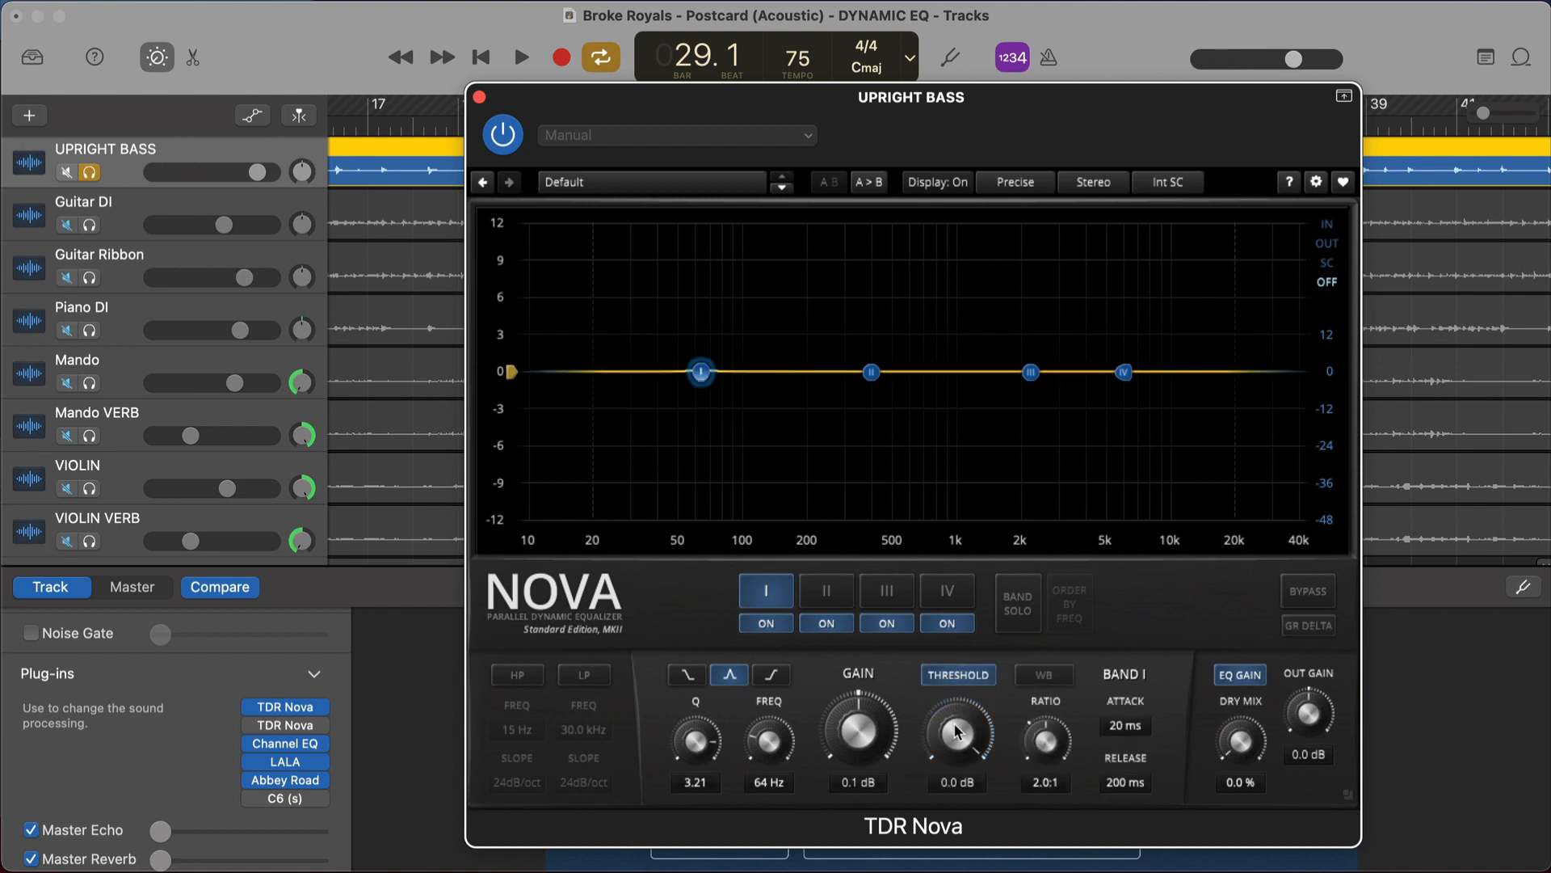
pyautogui.press('space')
pyautogui.moveTo(957, 729); pyautogui.dragTo(955, 745)
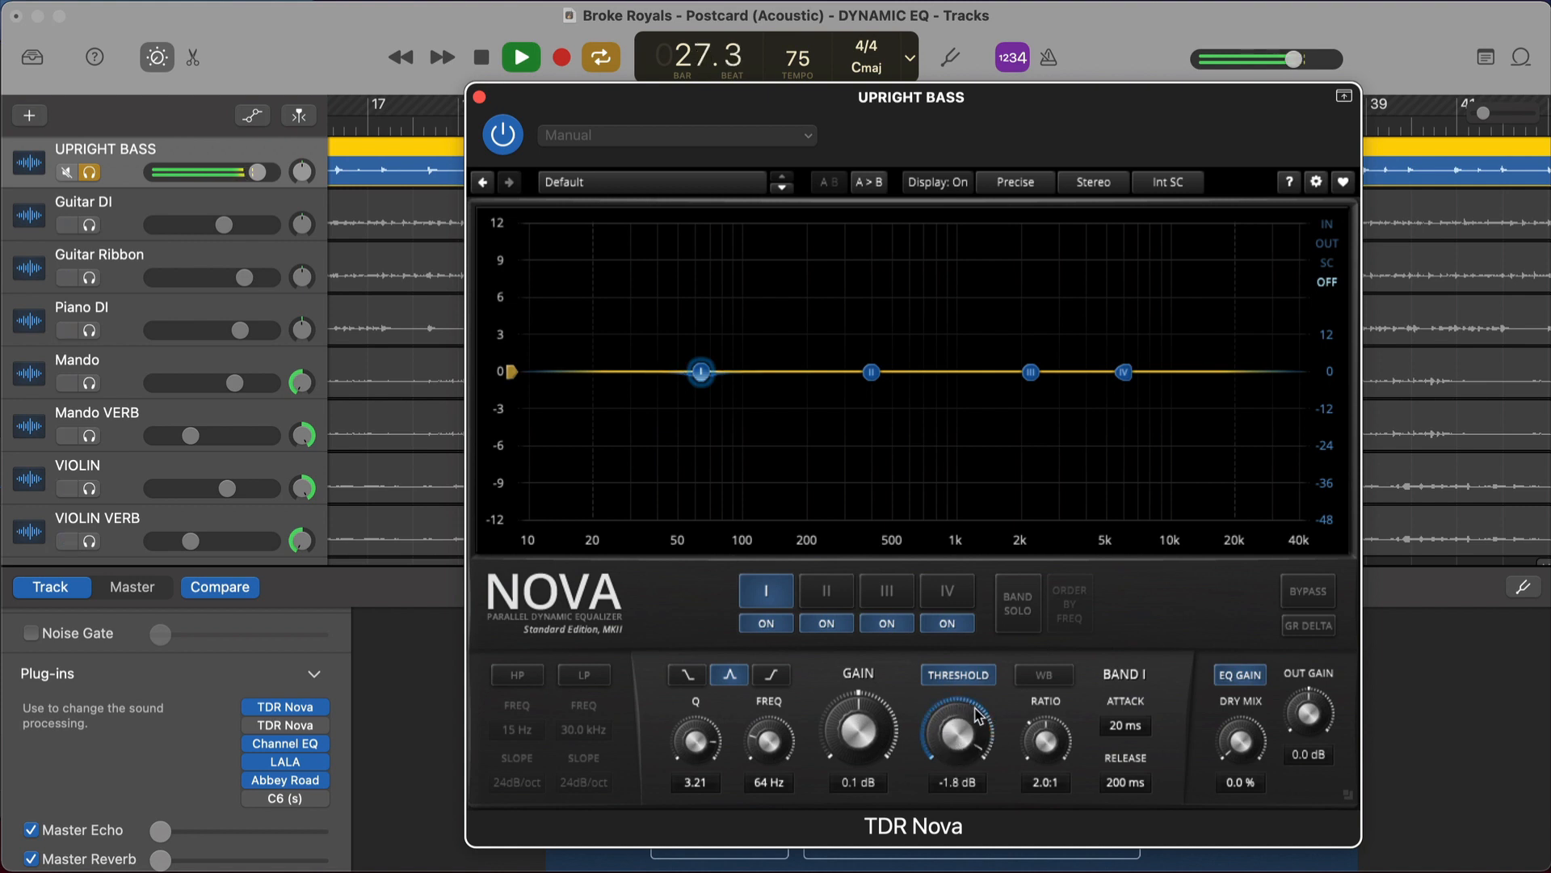
pyautogui.moveTo(950, 760)
pyautogui.mouseDown()
pyautogui.moveTo(958, 738)
pyautogui.moveTo(958, 759)
pyautogui.mouseUp()
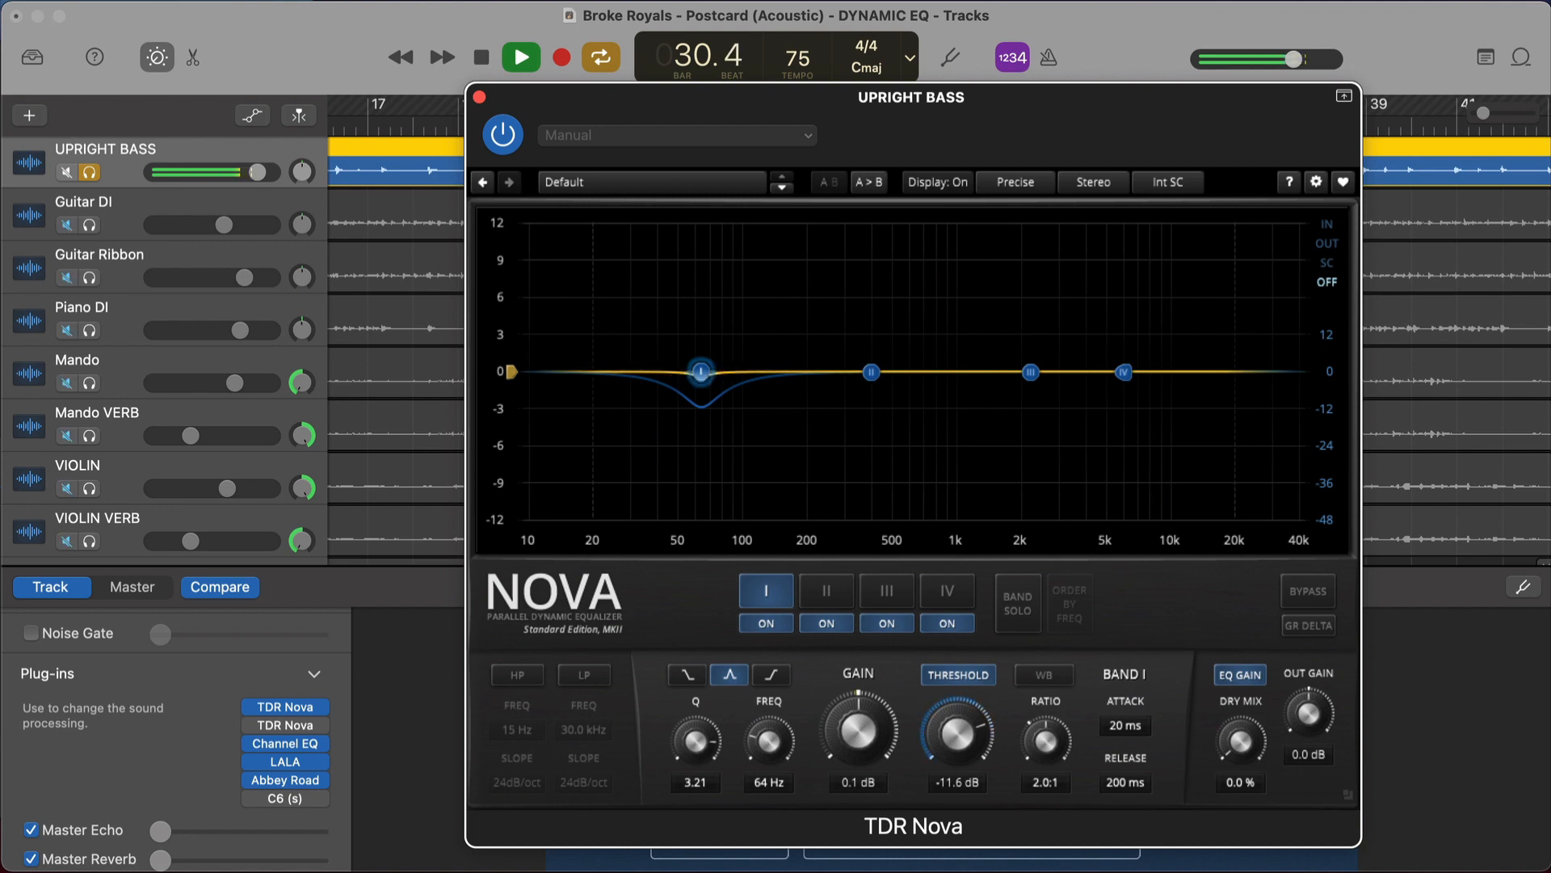
# Step: Lower band I's threshold to -13.9 dB, try a 10.3:1 ratio during playback, and bring the ratio back to 3.8:1
pyautogui.moveTo(959, 749); pyautogui.dragTo(958, 755)
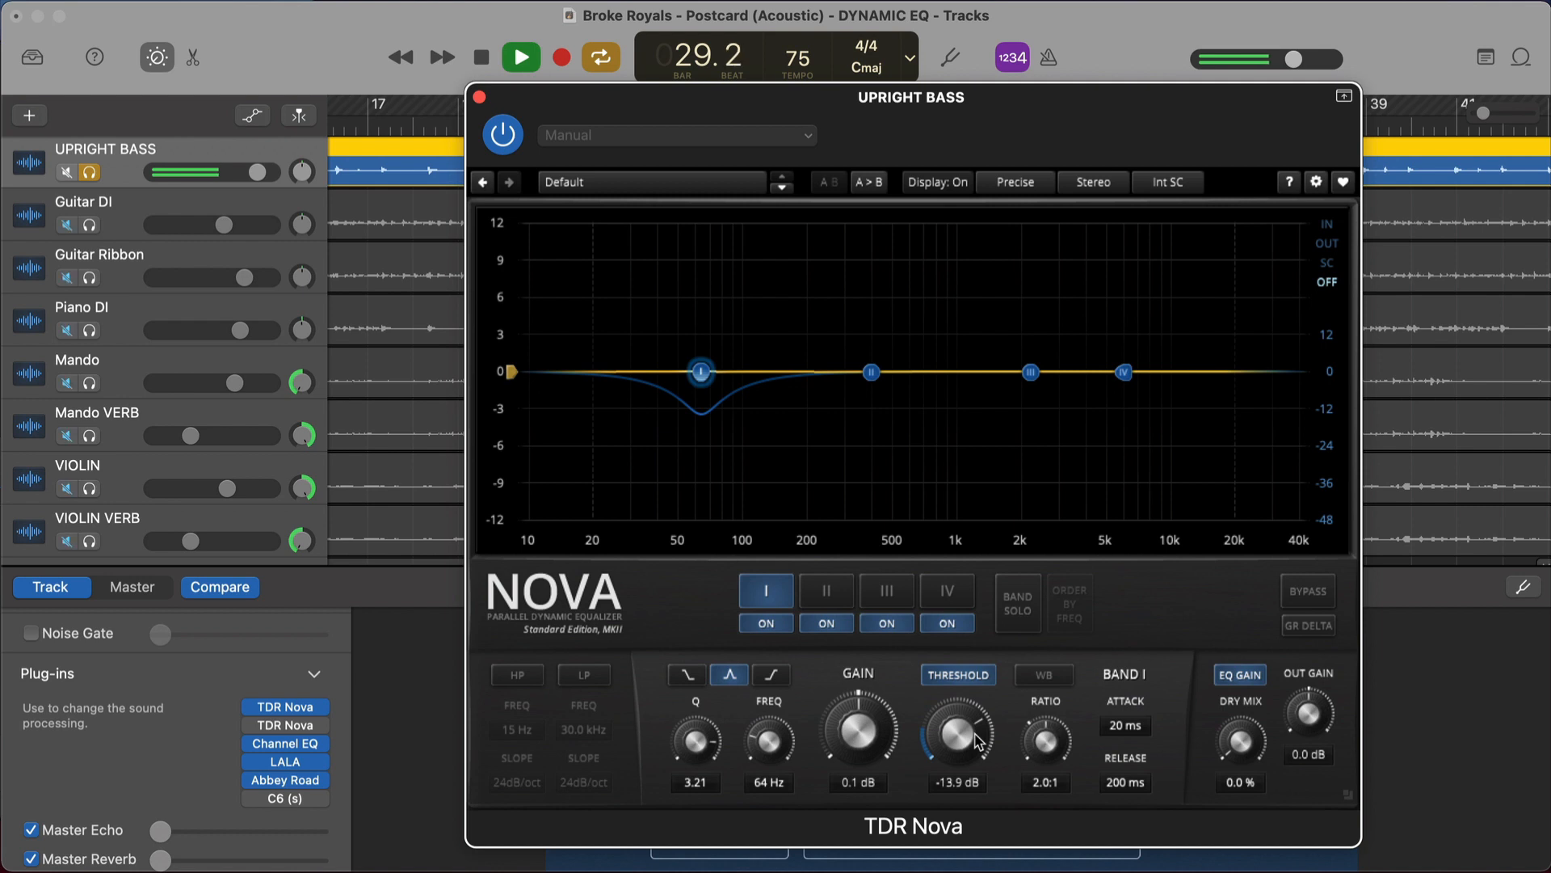
pyautogui.press('space')
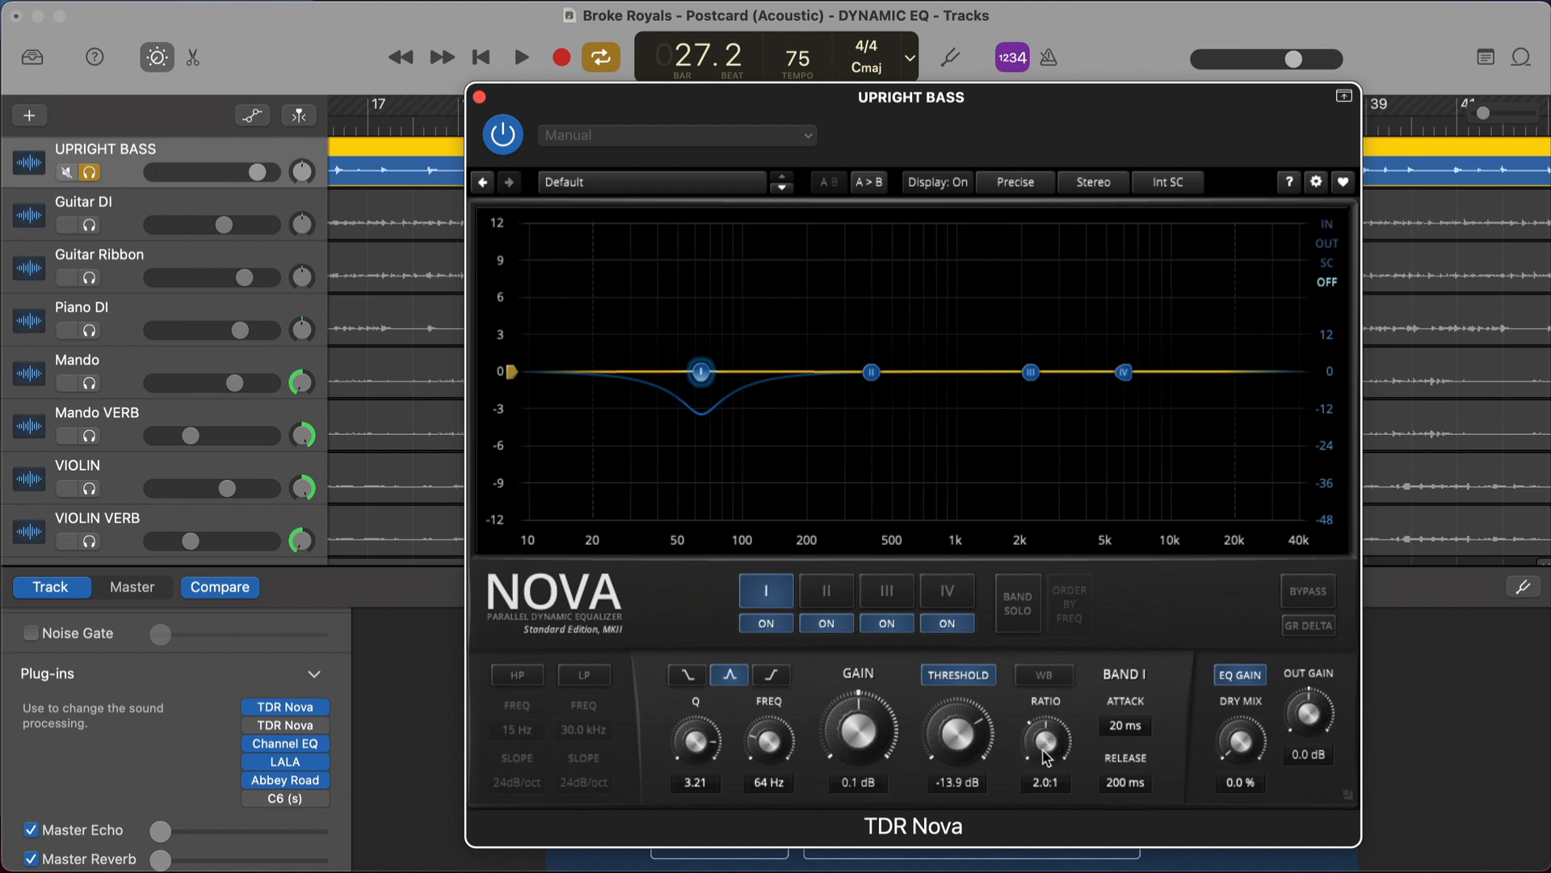
pyautogui.press('space')
pyautogui.moveTo(1047, 754); pyautogui.dragTo(1046, 684)
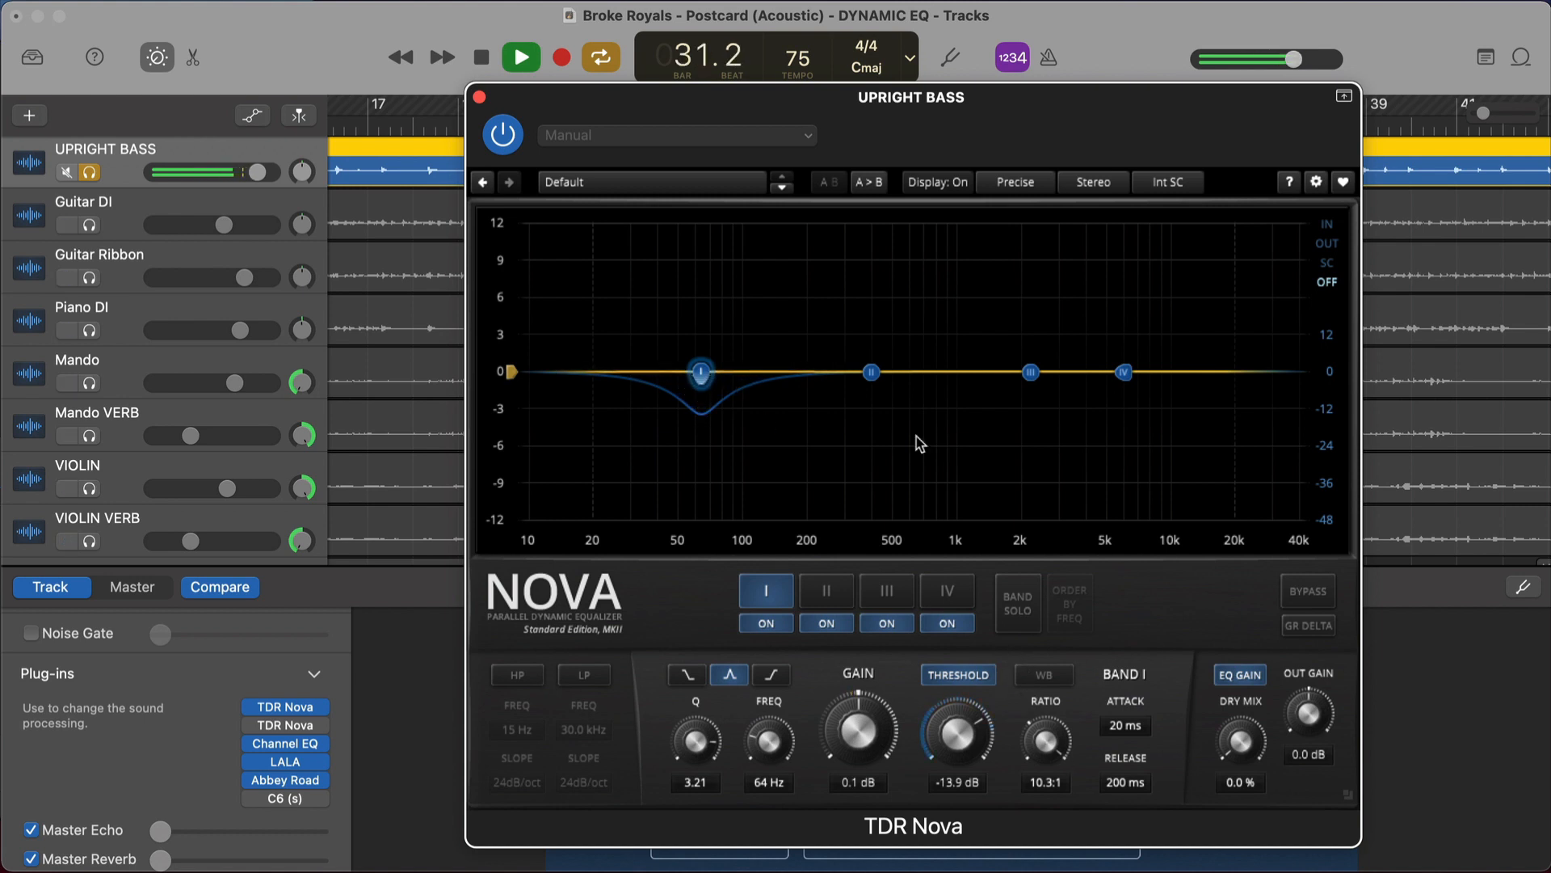
pyautogui.press('space')
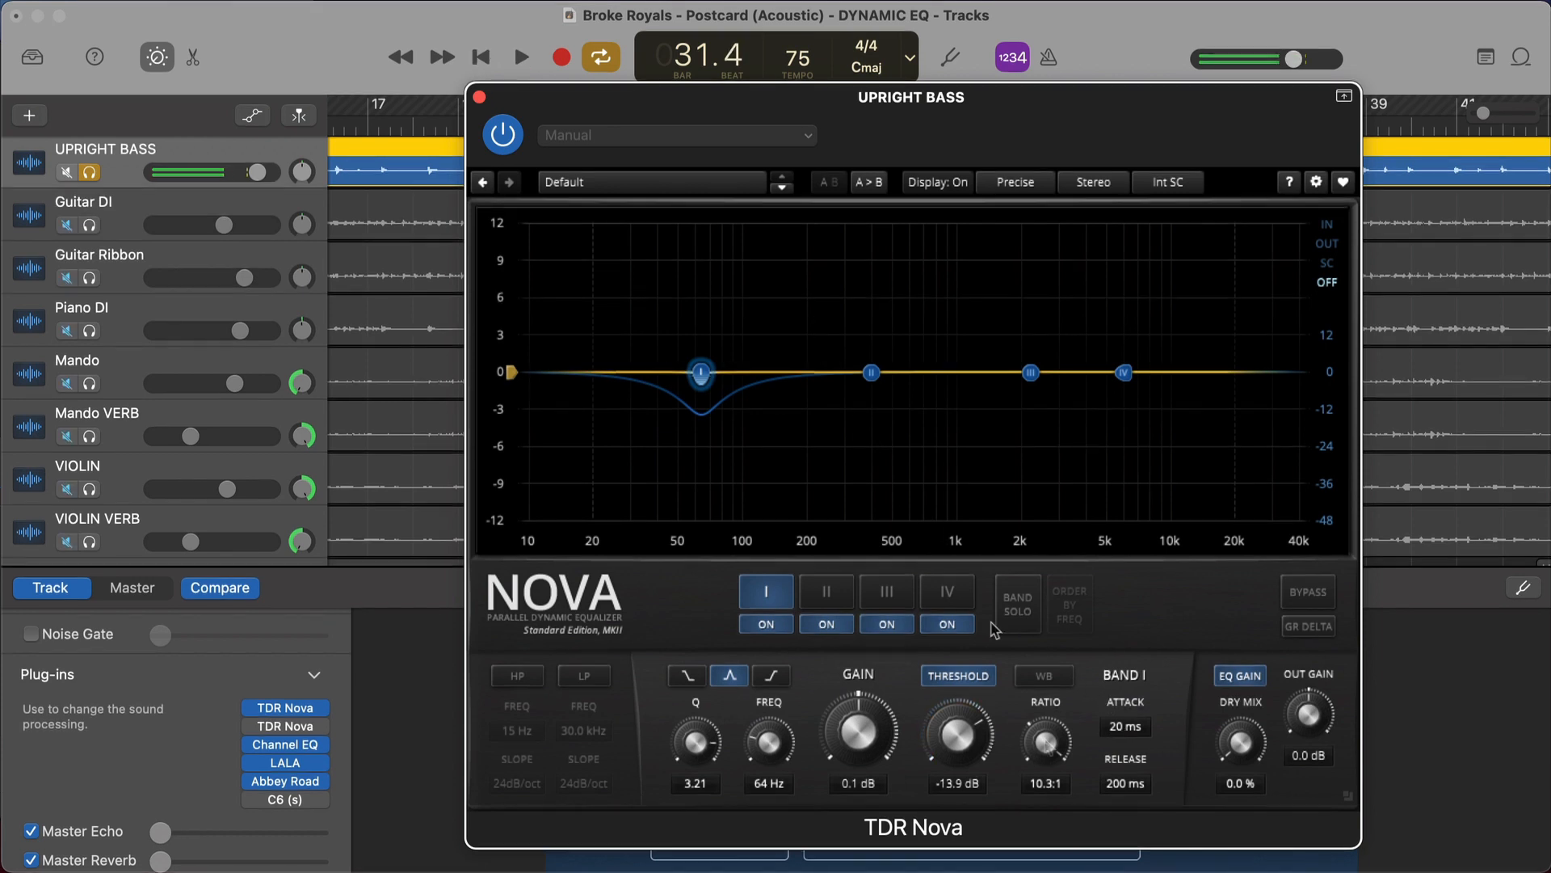
pyautogui.moveTo(1045, 740); pyautogui.dragTo(1046, 778)
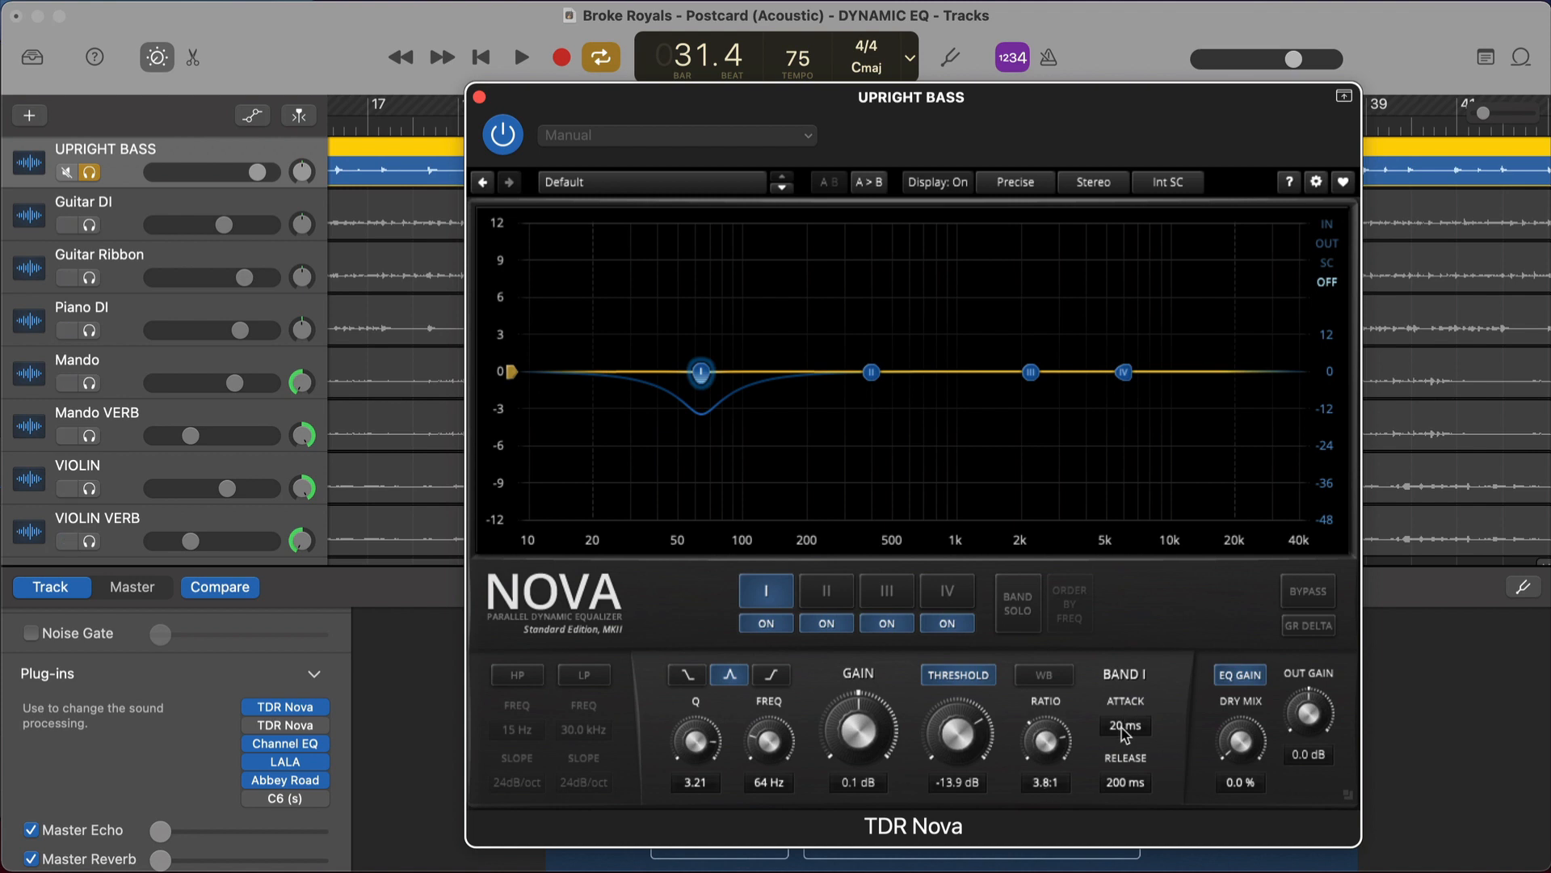
# Step: Shorten band I's attack to 6.2 ms, fine-tuning it while the soloed bass plays
pyautogui.moveTo(1124, 734); pyautogui.dragTo(1125, 755)
pyautogui.press('space')
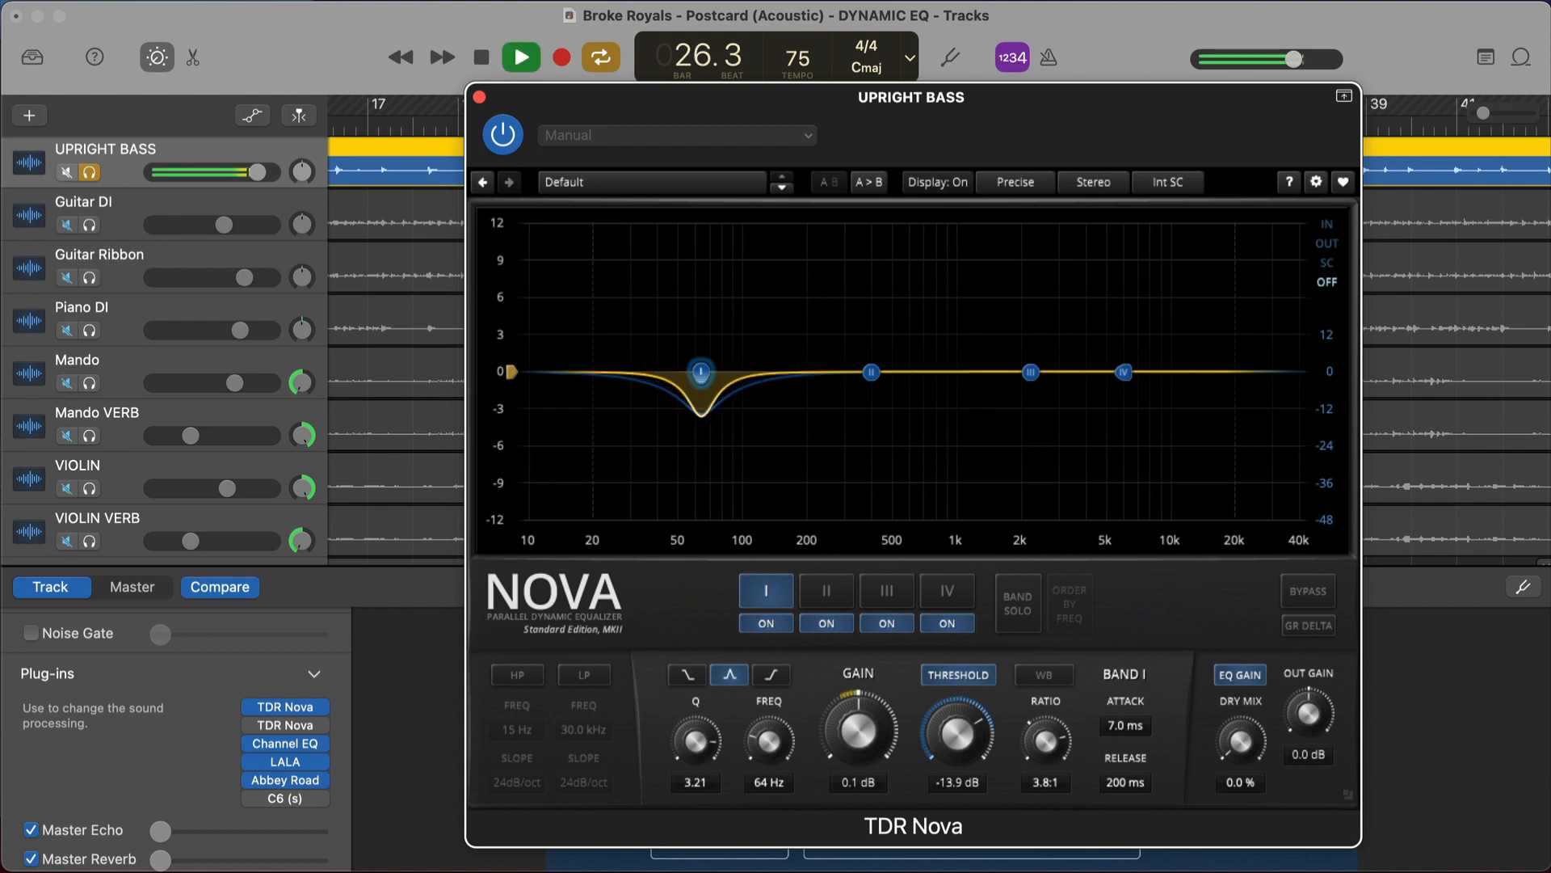
pyautogui.scroll(-2, 1129, 736)
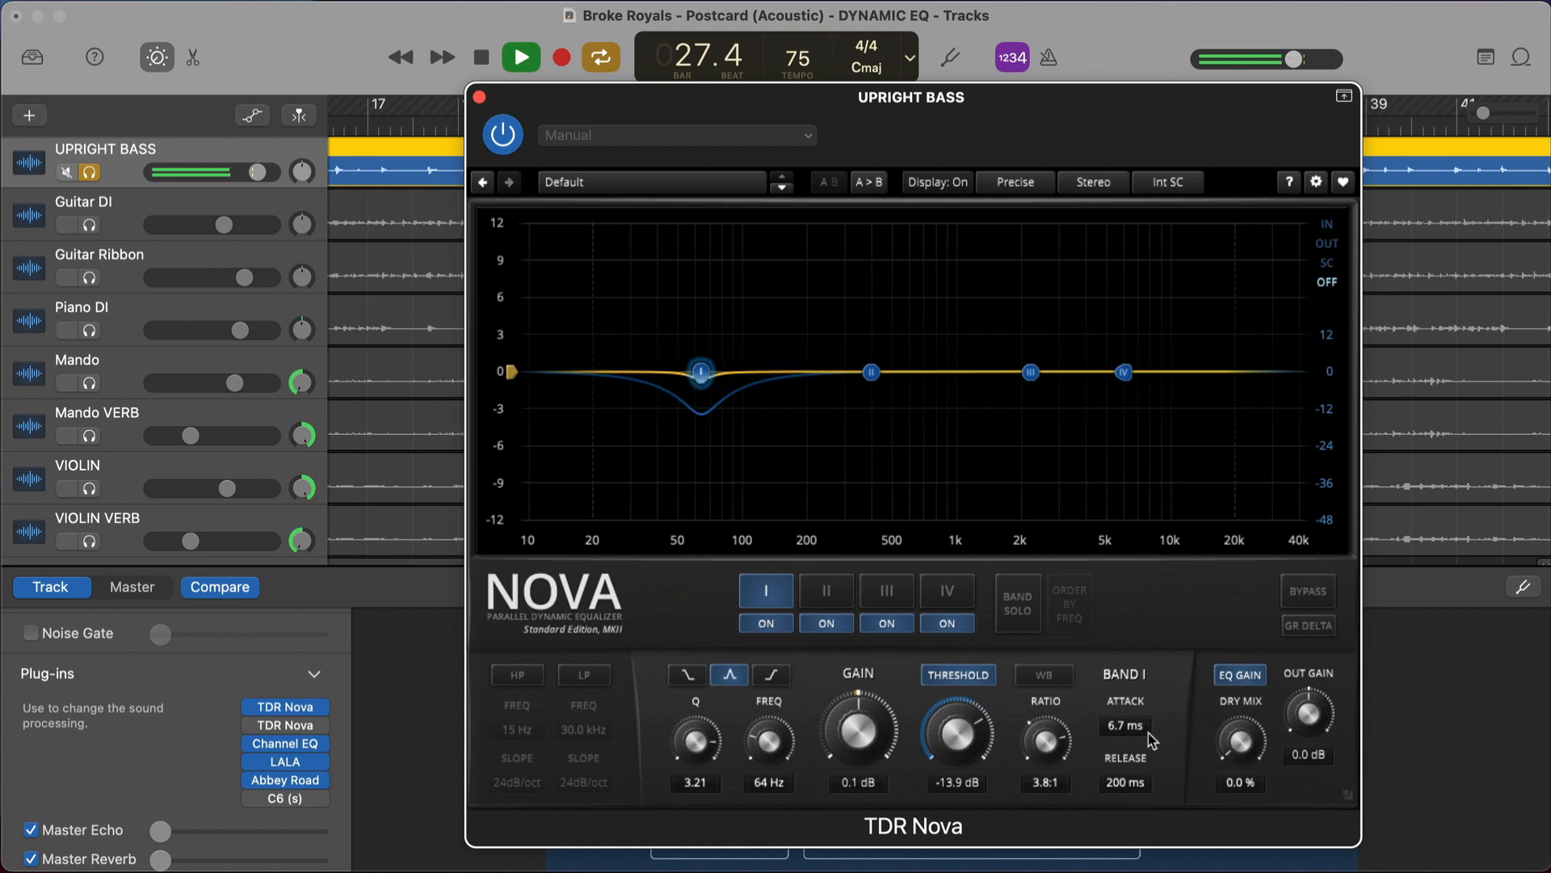
pyautogui.moveTo(1111, 731); pyautogui.dragTo(1112, 739)
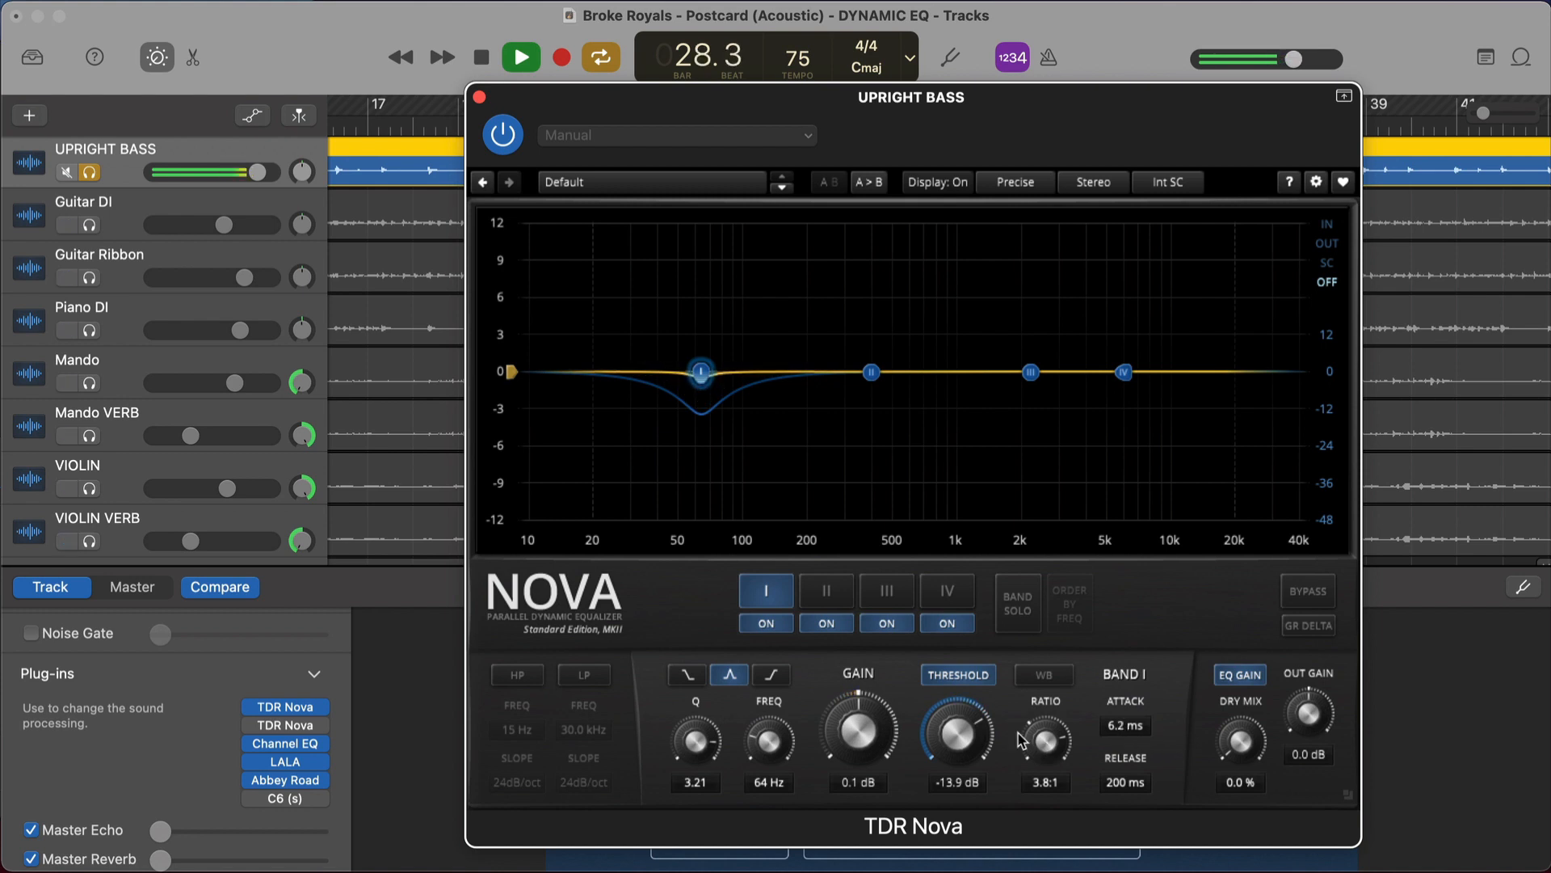
# Step: Lengthen band I's release to 474 ms in stages, auditioning the soloed bass between adjustments
pyautogui.moveTo(1118, 798); pyautogui.dragTo(1131, 789)
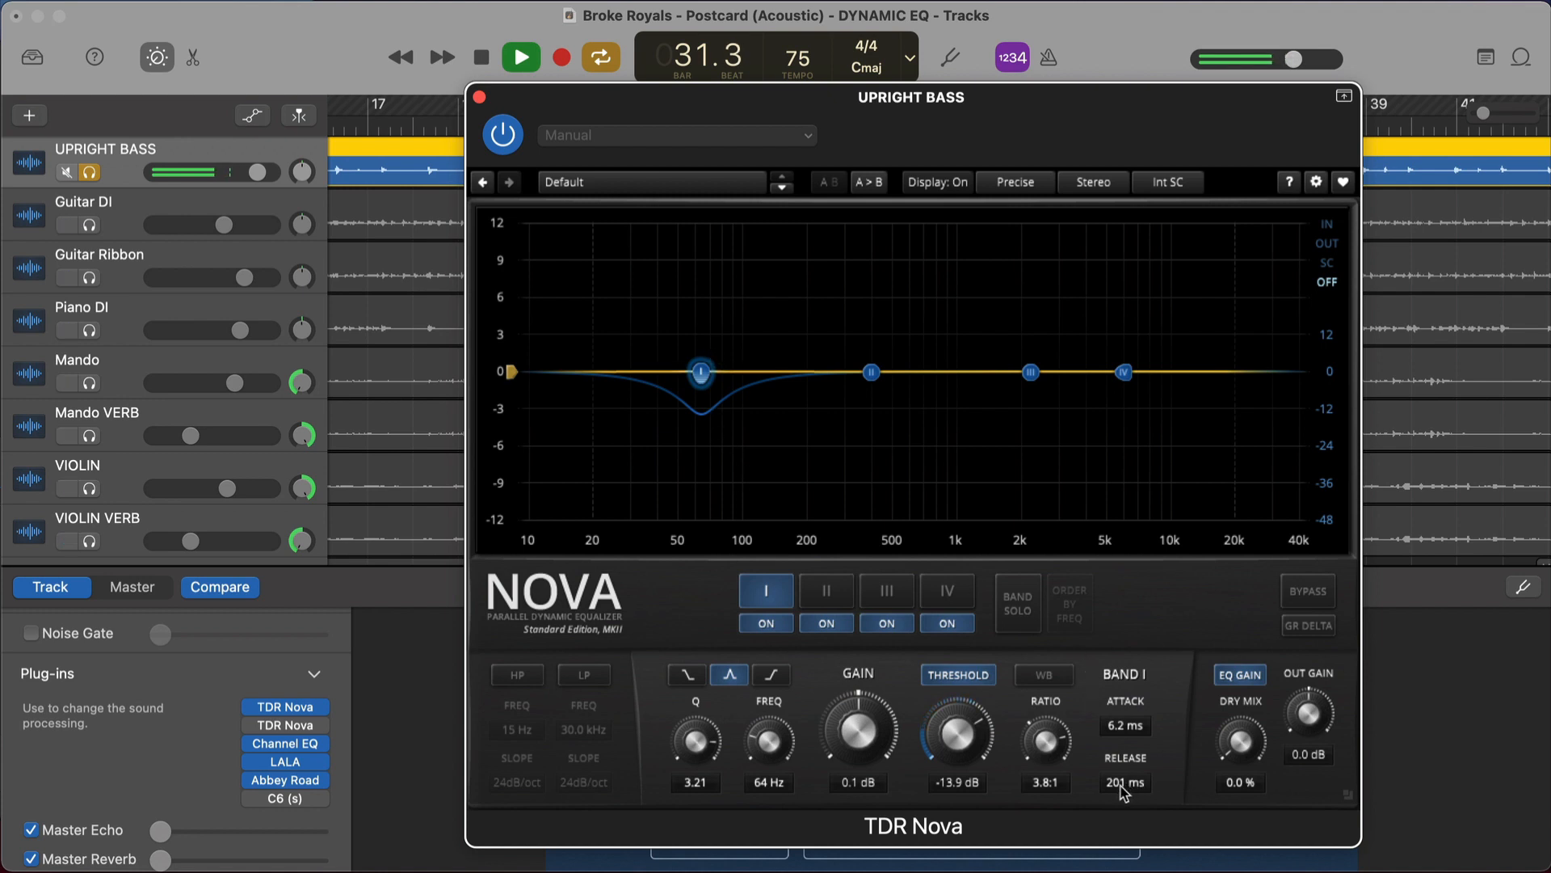
pyautogui.press('space')
pyautogui.press('space')
pyautogui.moveTo(1122, 787); pyautogui.dragTo(1122, 723)
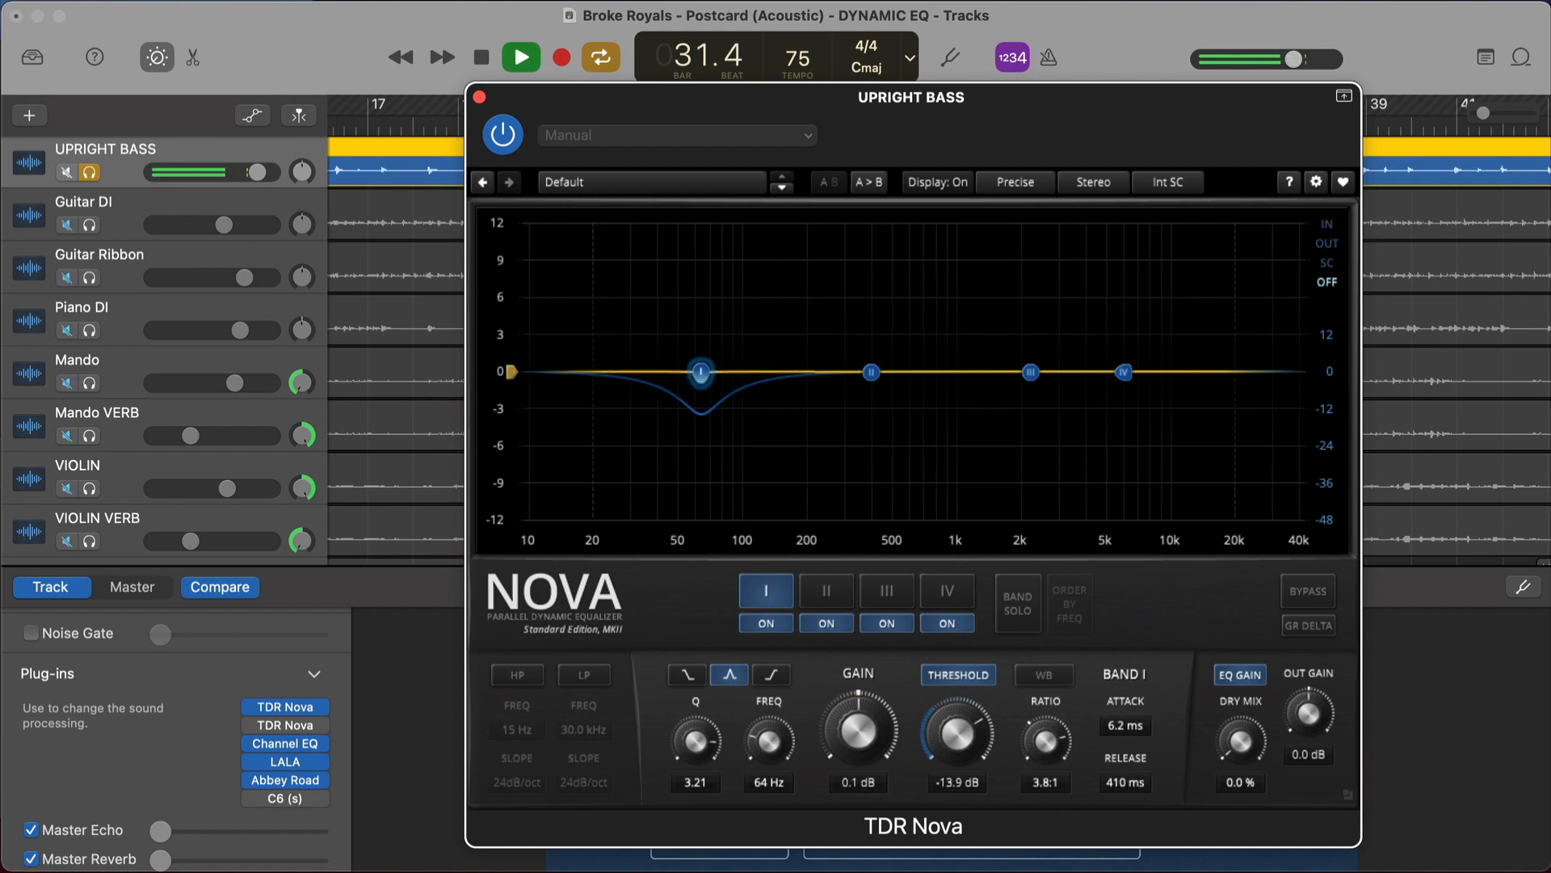
pyautogui.press('space')
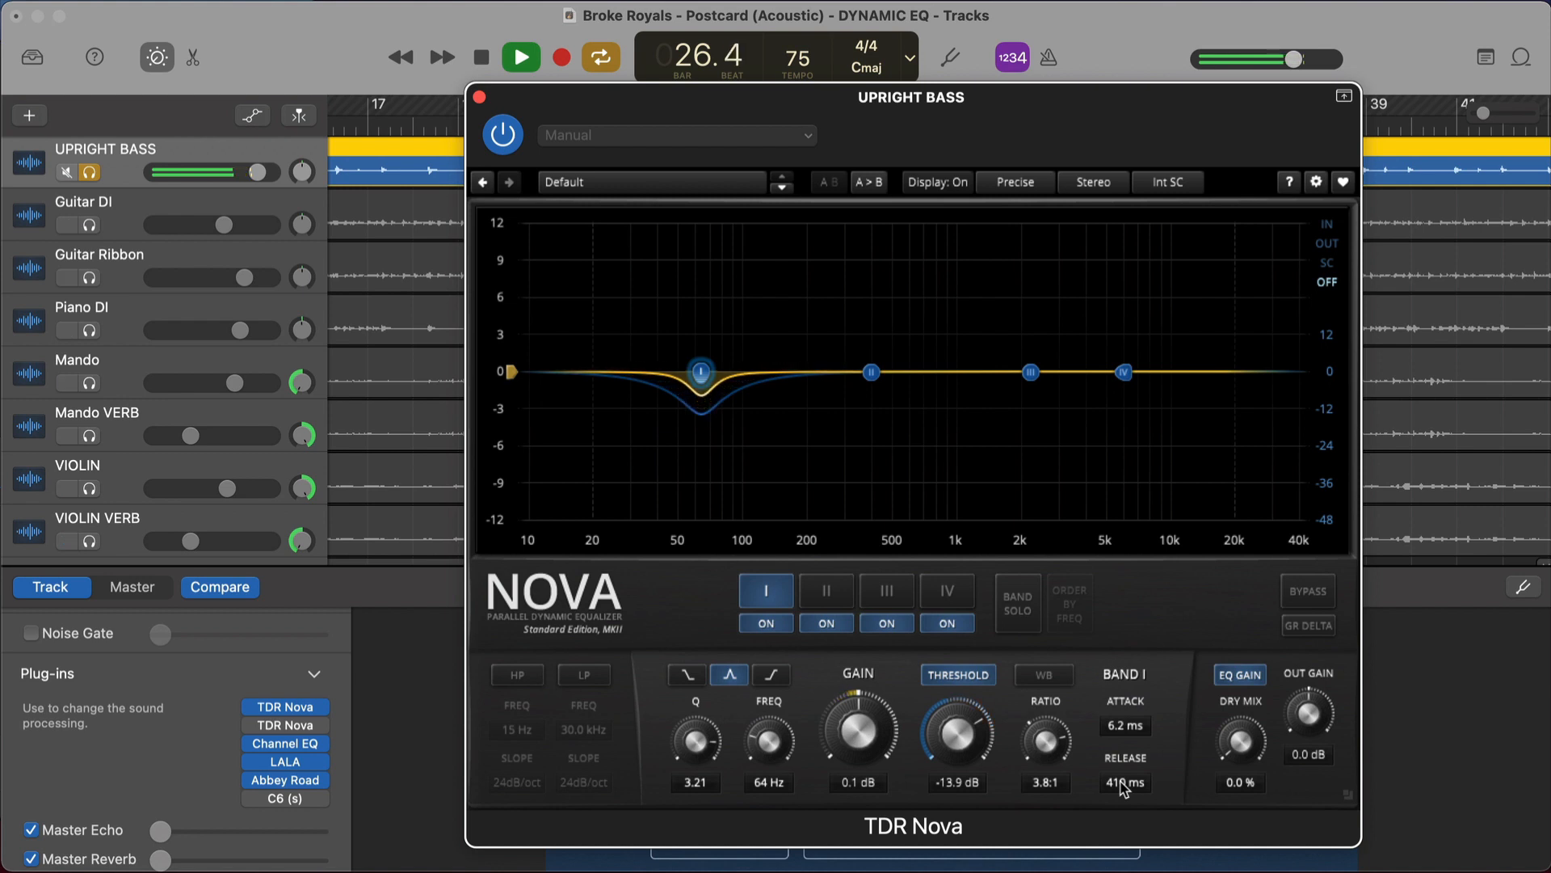
pyautogui.moveTo(1121, 783); pyautogui.dragTo(1121, 768)
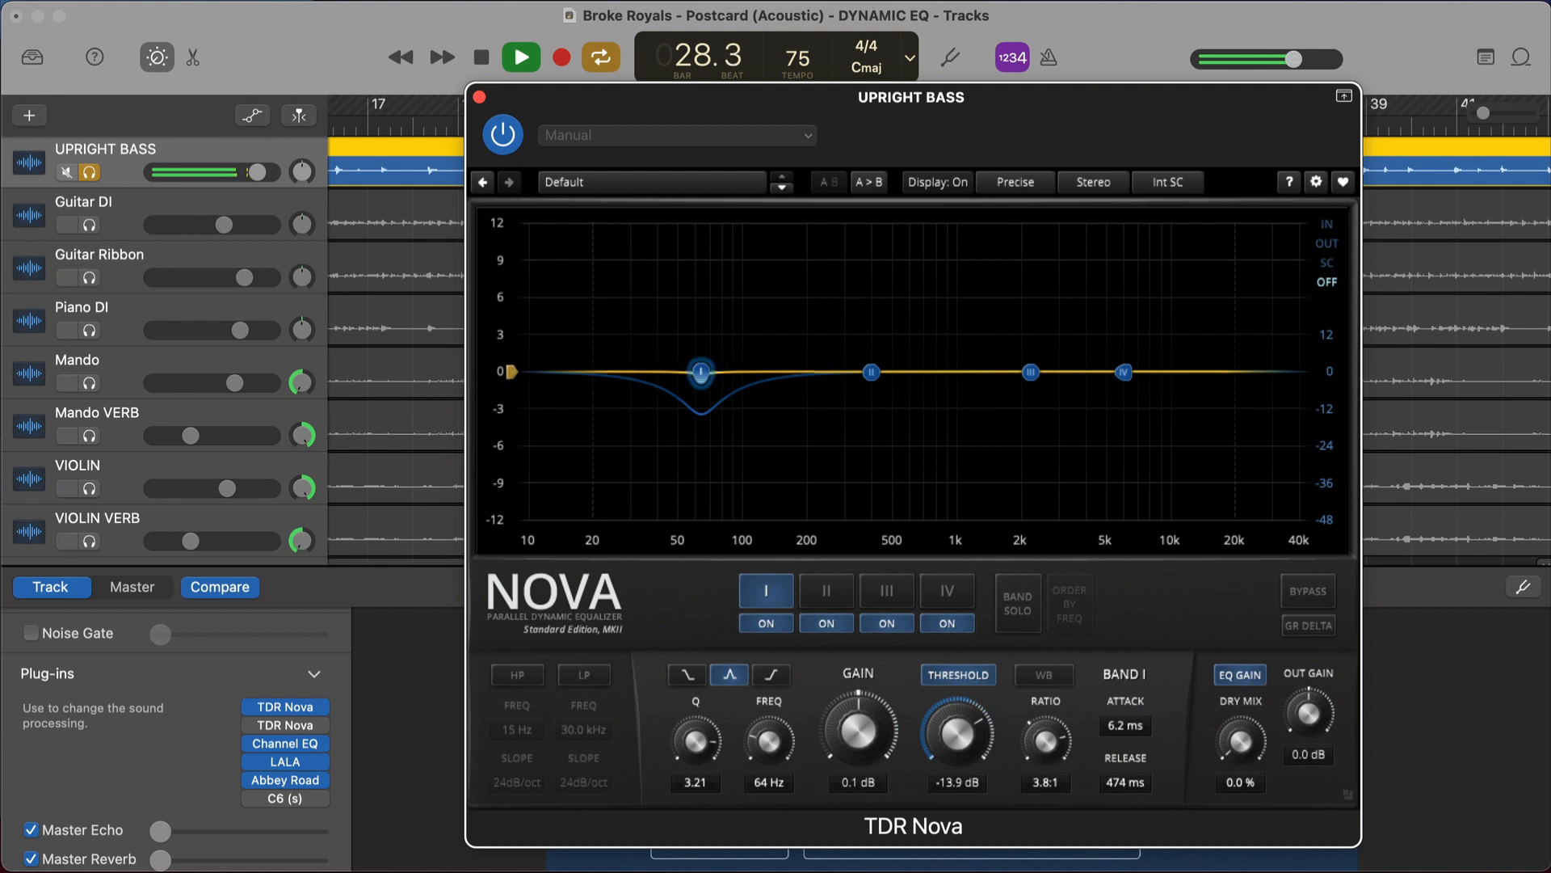
pyautogui.press('space')
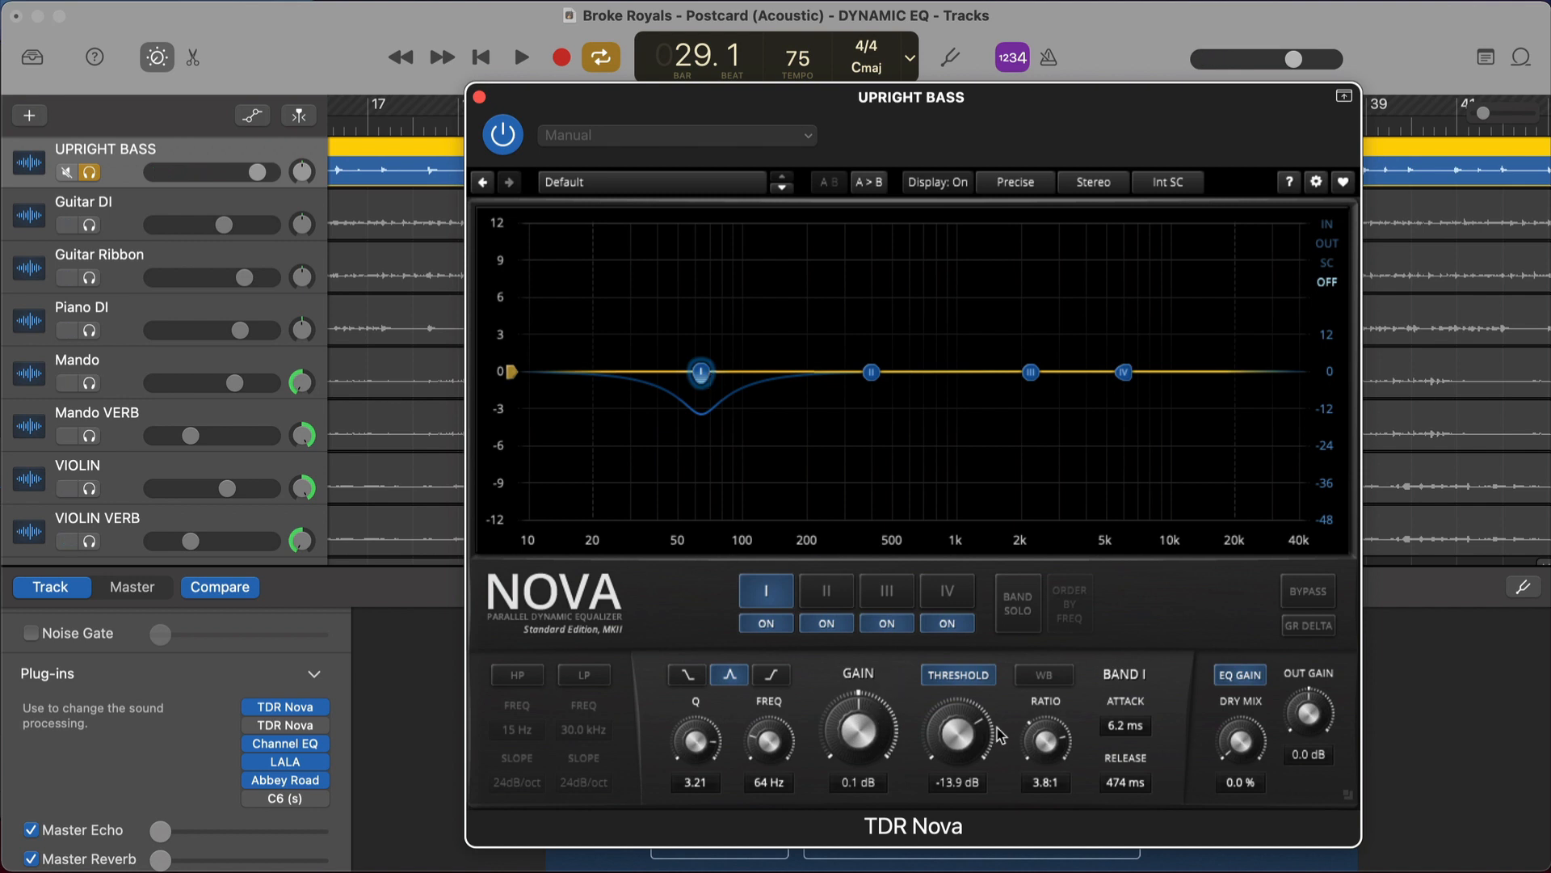
# Step: Ease band I's ratio to 2.3:1 and set its gain to -1.6 dB while auditioning the bass
pyautogui.moveTo(1059, 739)
pyautogui.mouseDown()
pyautogui.moveTo(1057, 765)
pyautogui.moveTo(1046, 750)
pyautogui.mouseUp()
pyautogui.press('space')
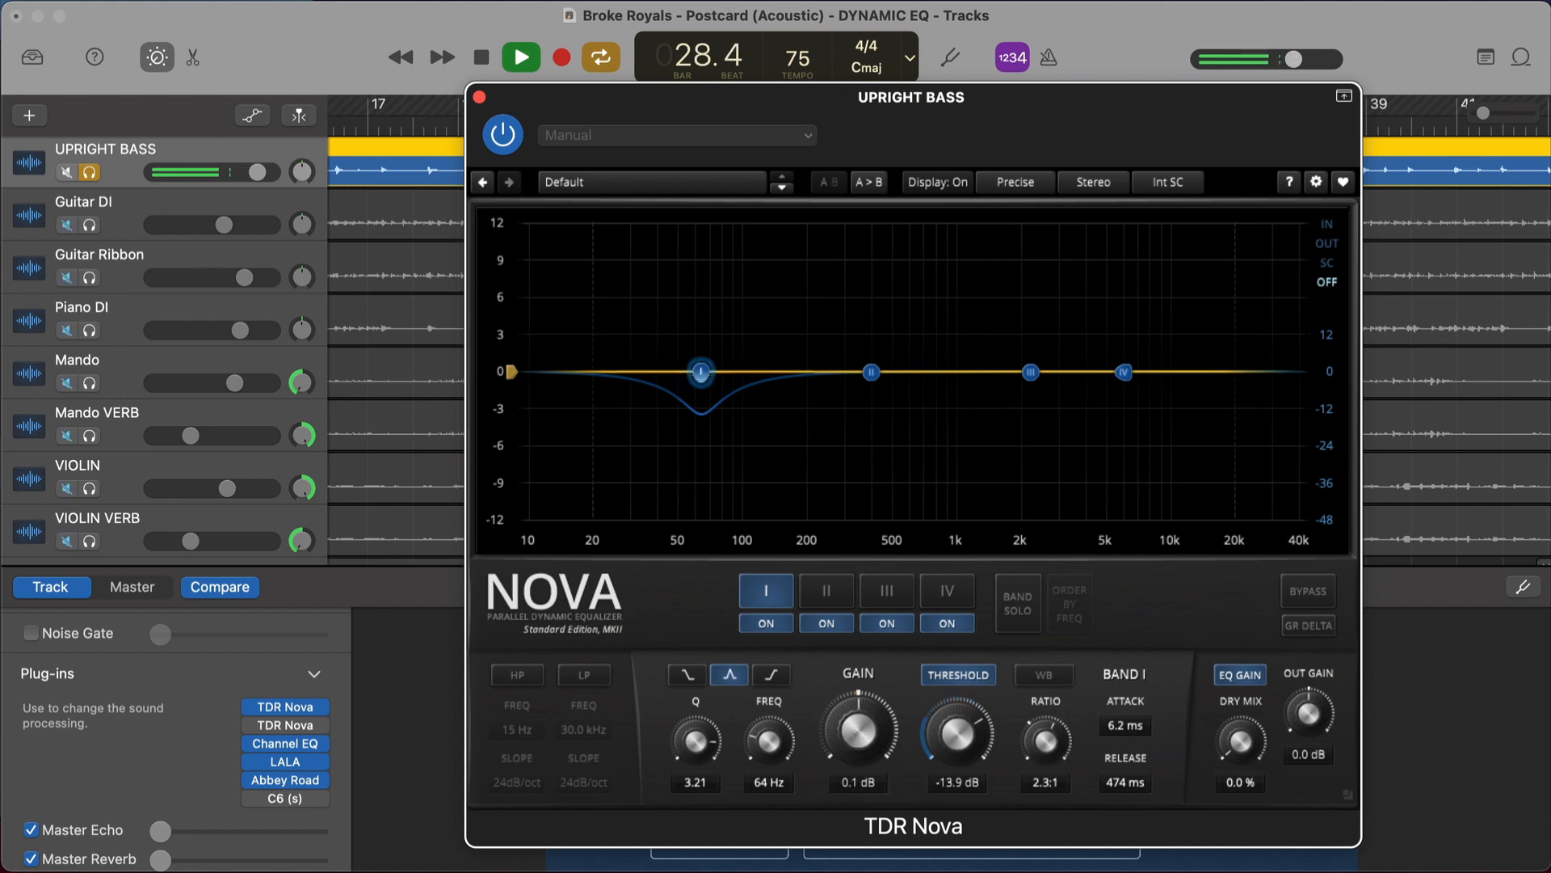
pyautogui.moveTo(858, 731); pyautogui.dragTo(858, 742)
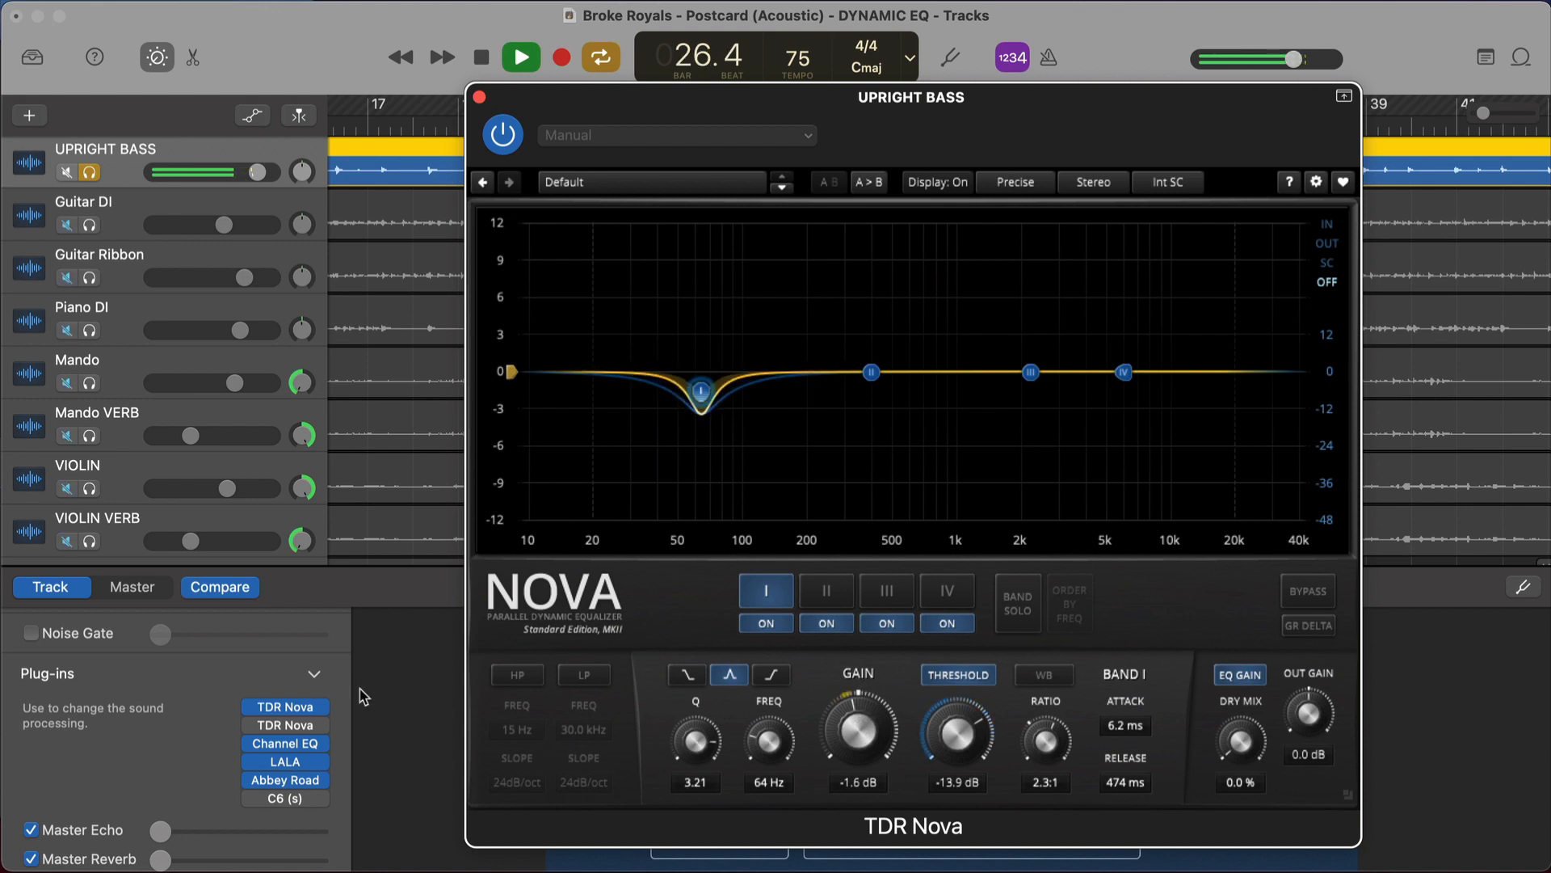
pyautogui.press('space')
# Step: Make a narrow static cut of -11.5 dB at 64 Hz with a Q of 3.60 in the bass's Channel EQ
pyautogui.click(286, 746)
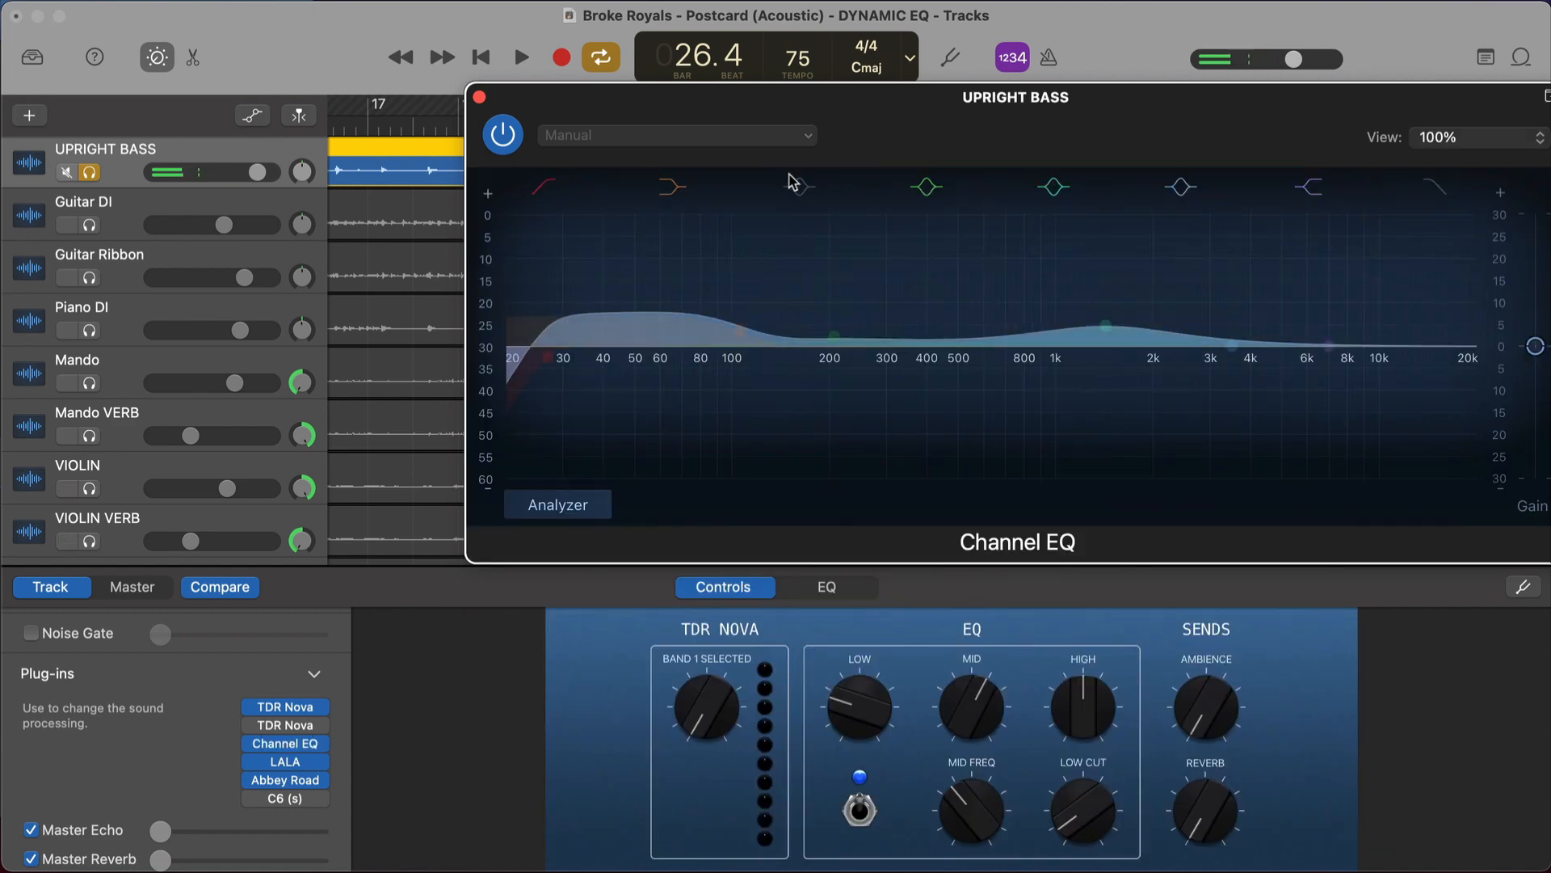
pyautogui.moveTo(790, 194); pyautogui.dragTo(661, 378)
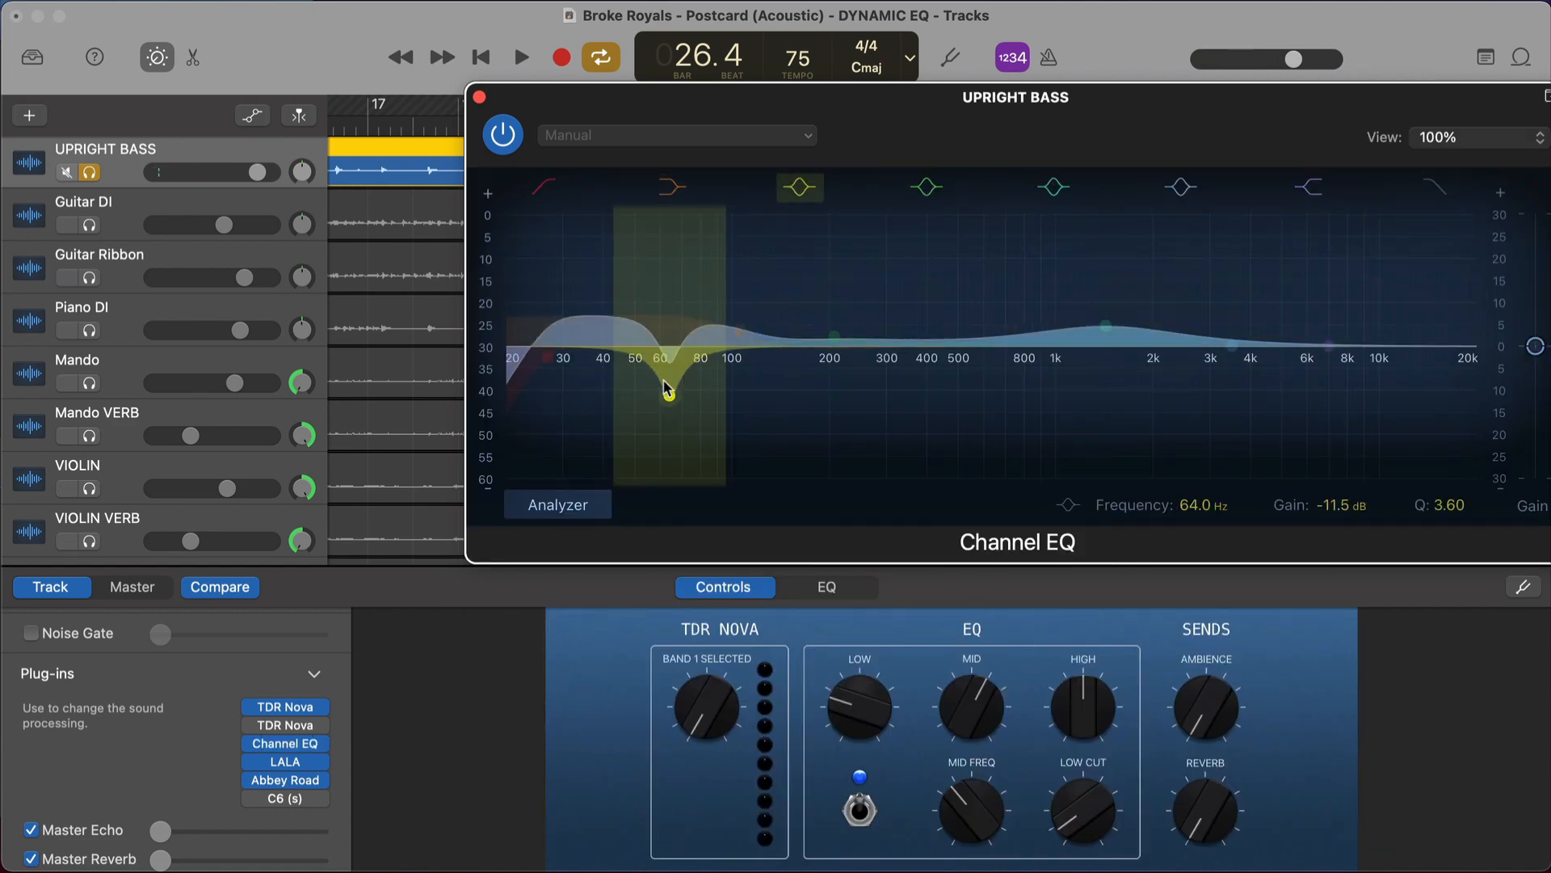
pyautogui.click(479, 97)
# Step: Reopen the active TDR Nova on the bass, set band I's gain to -1.7 dB during playback, and close the plug-in
pyautogui.click(286, 705)
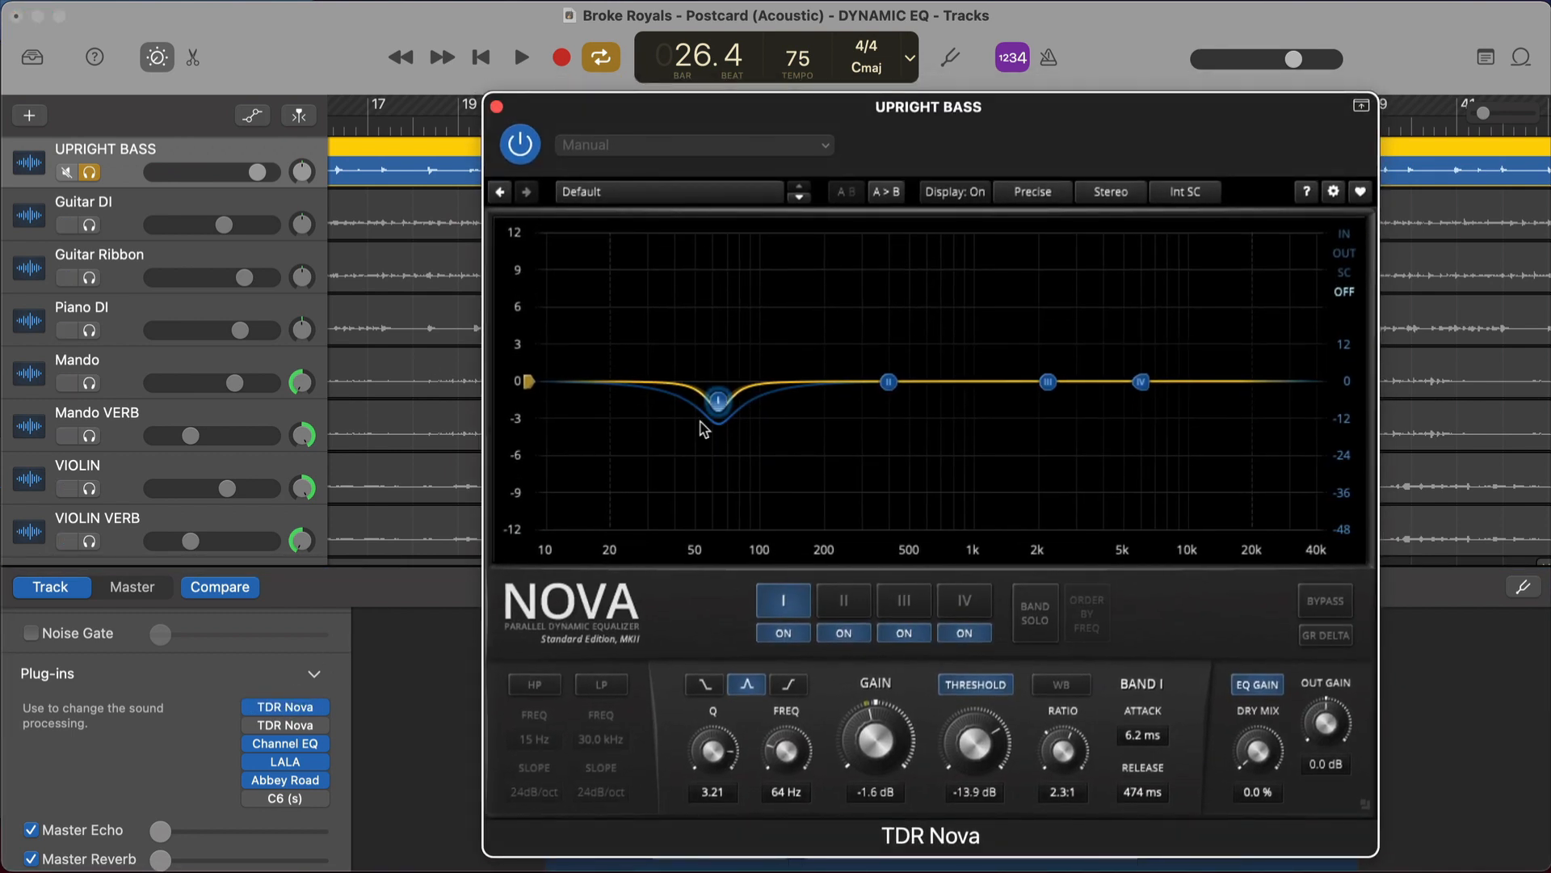
pyautogui.press('space')
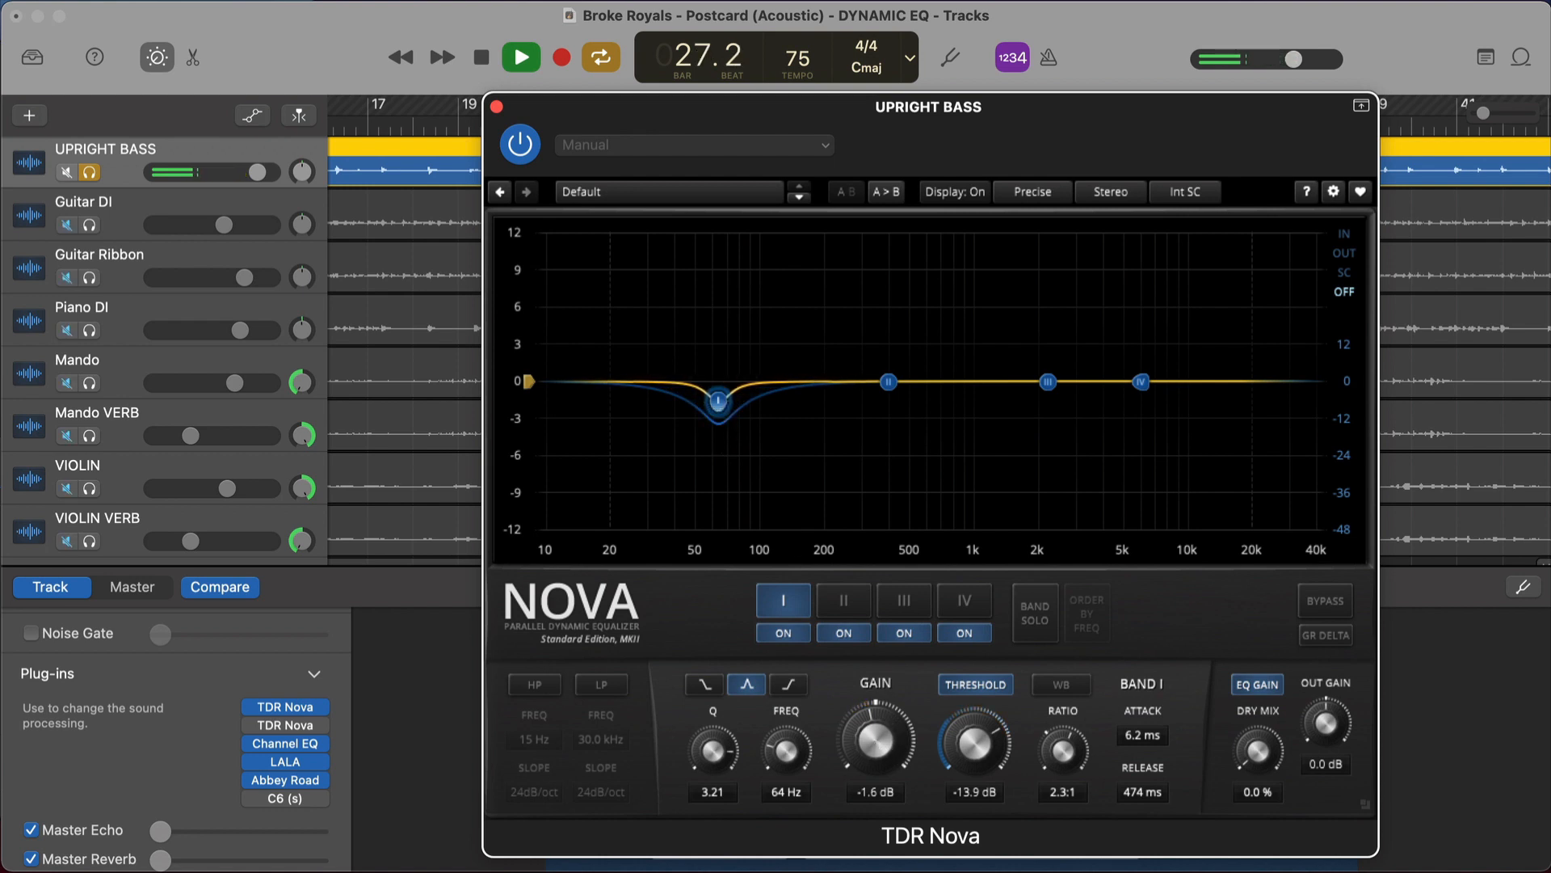
pyautogui.moveTo(875, 732); pyautogui.dragTo(875, 735)
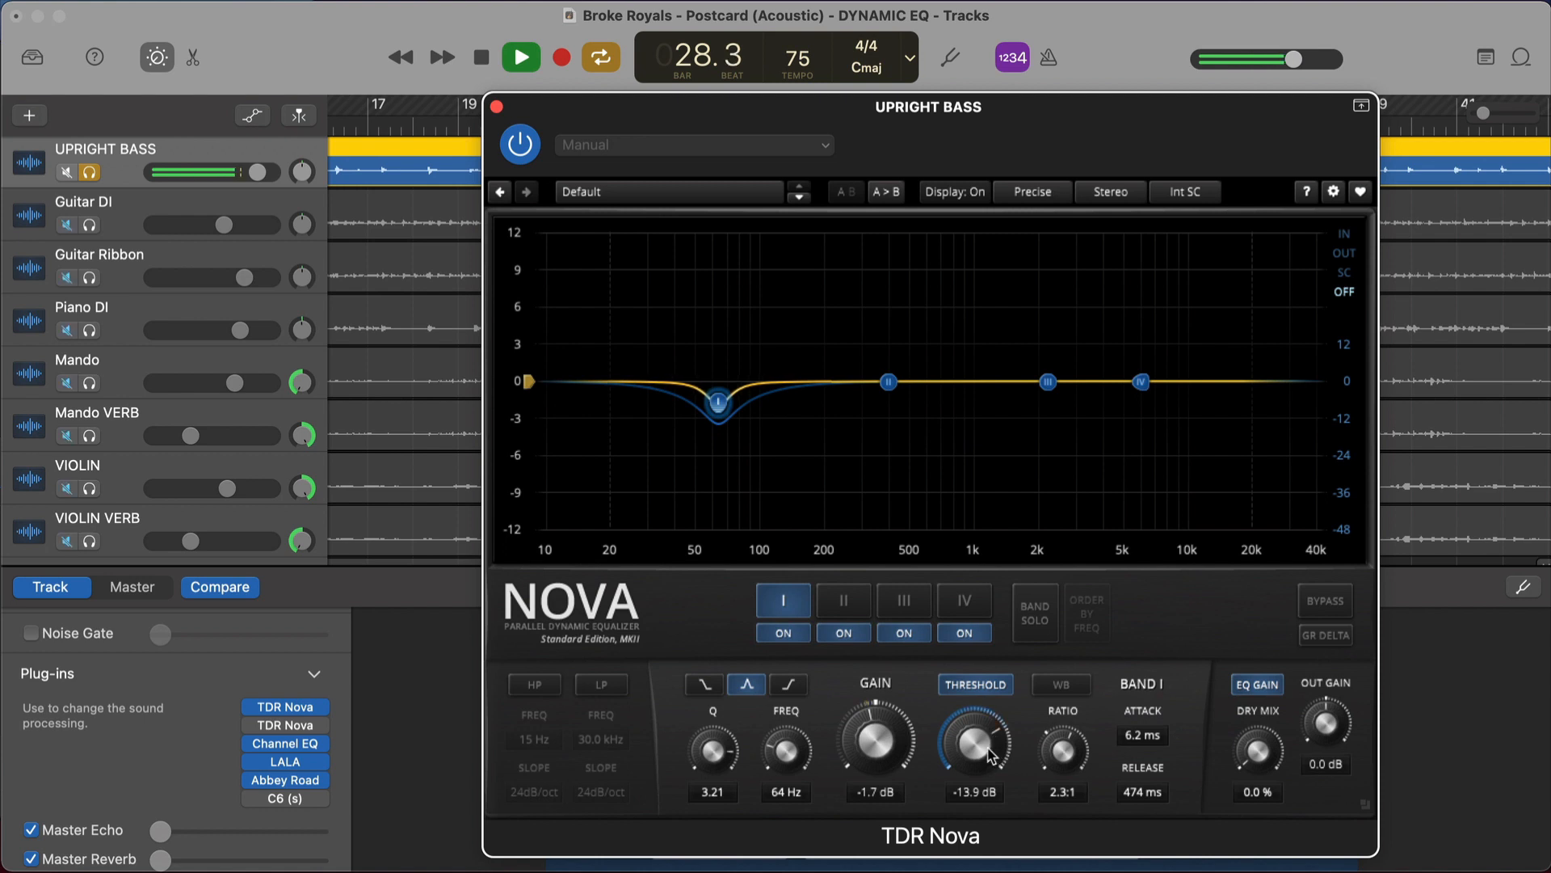
pyautogui.press('space')
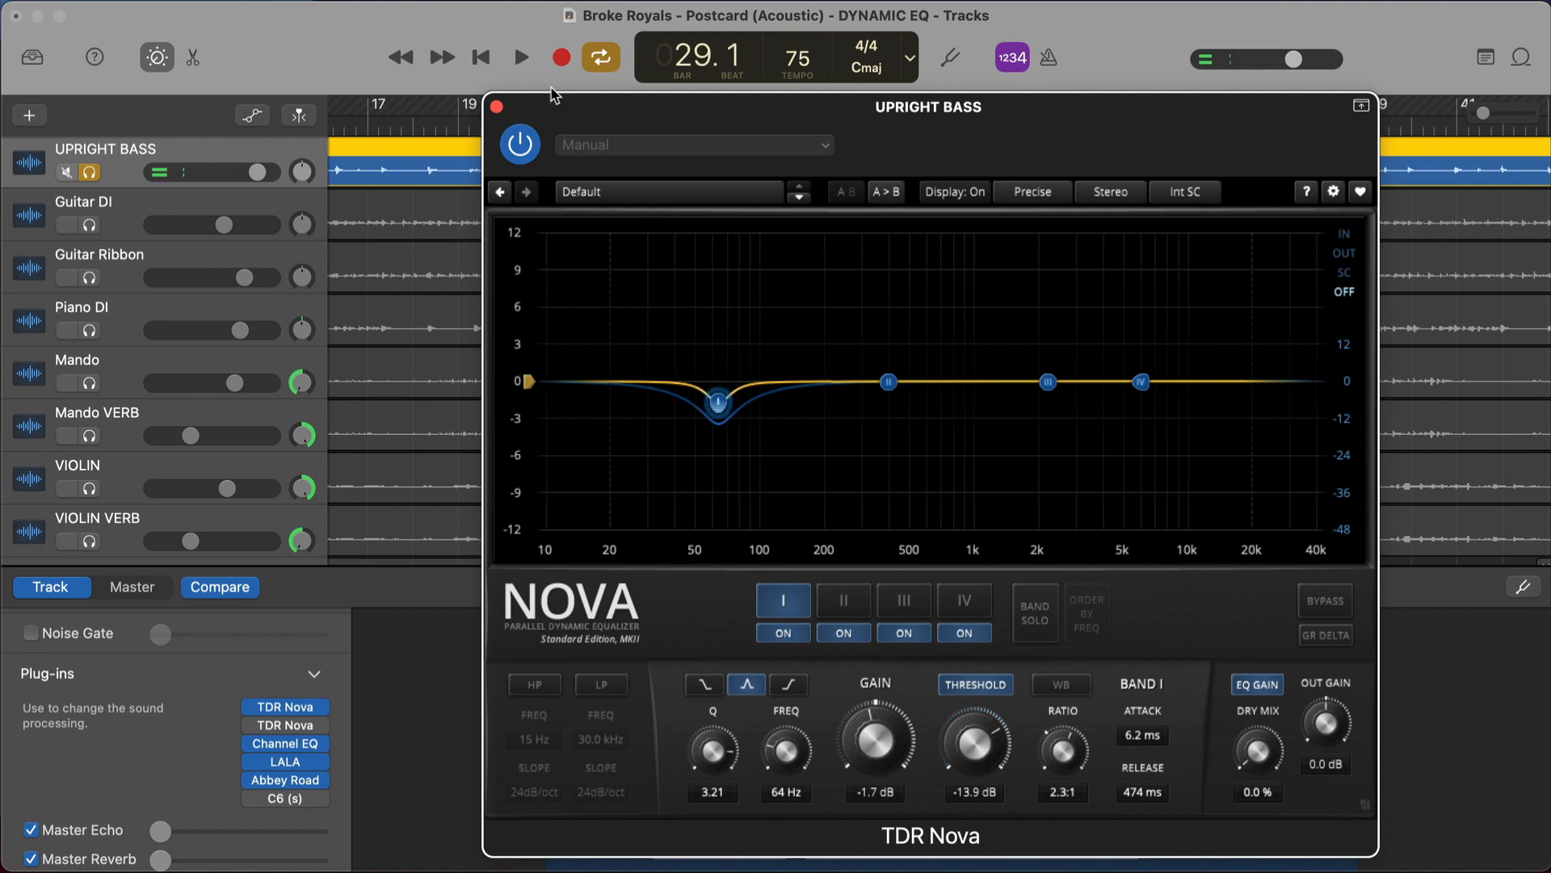
pyautogui.click(497, 106)
# Step: Open the TDR Nova instance on the LEAD VOX track and reposition its window so all controls are visible
pyautogui.scroll(-2, 580, 317)
pyautogui.scroll(-2, 580, 316)
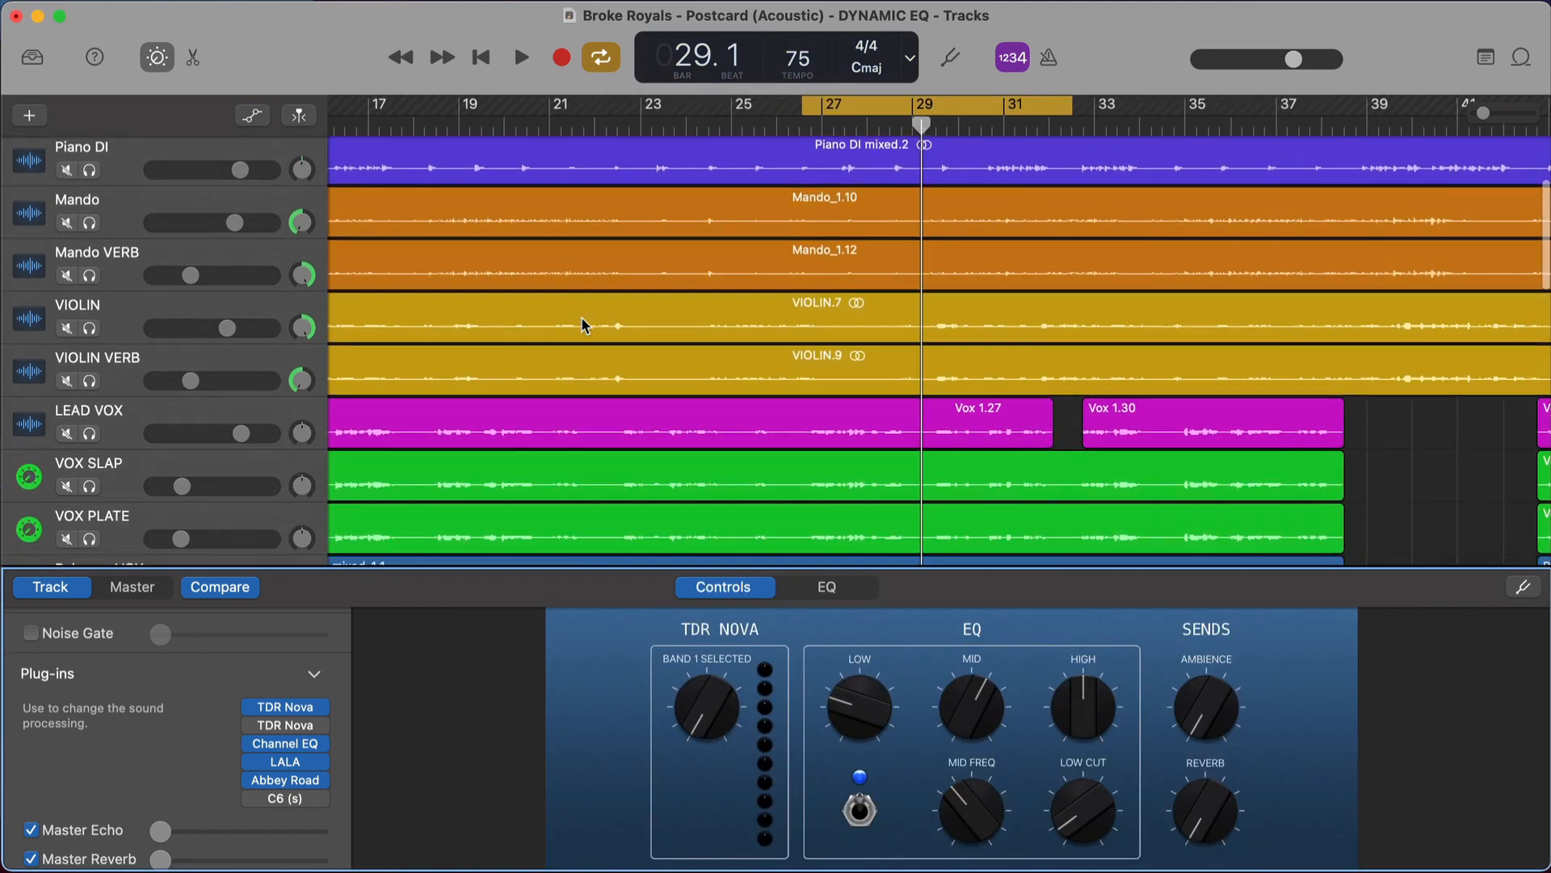
pyautogui.click(186, 418)
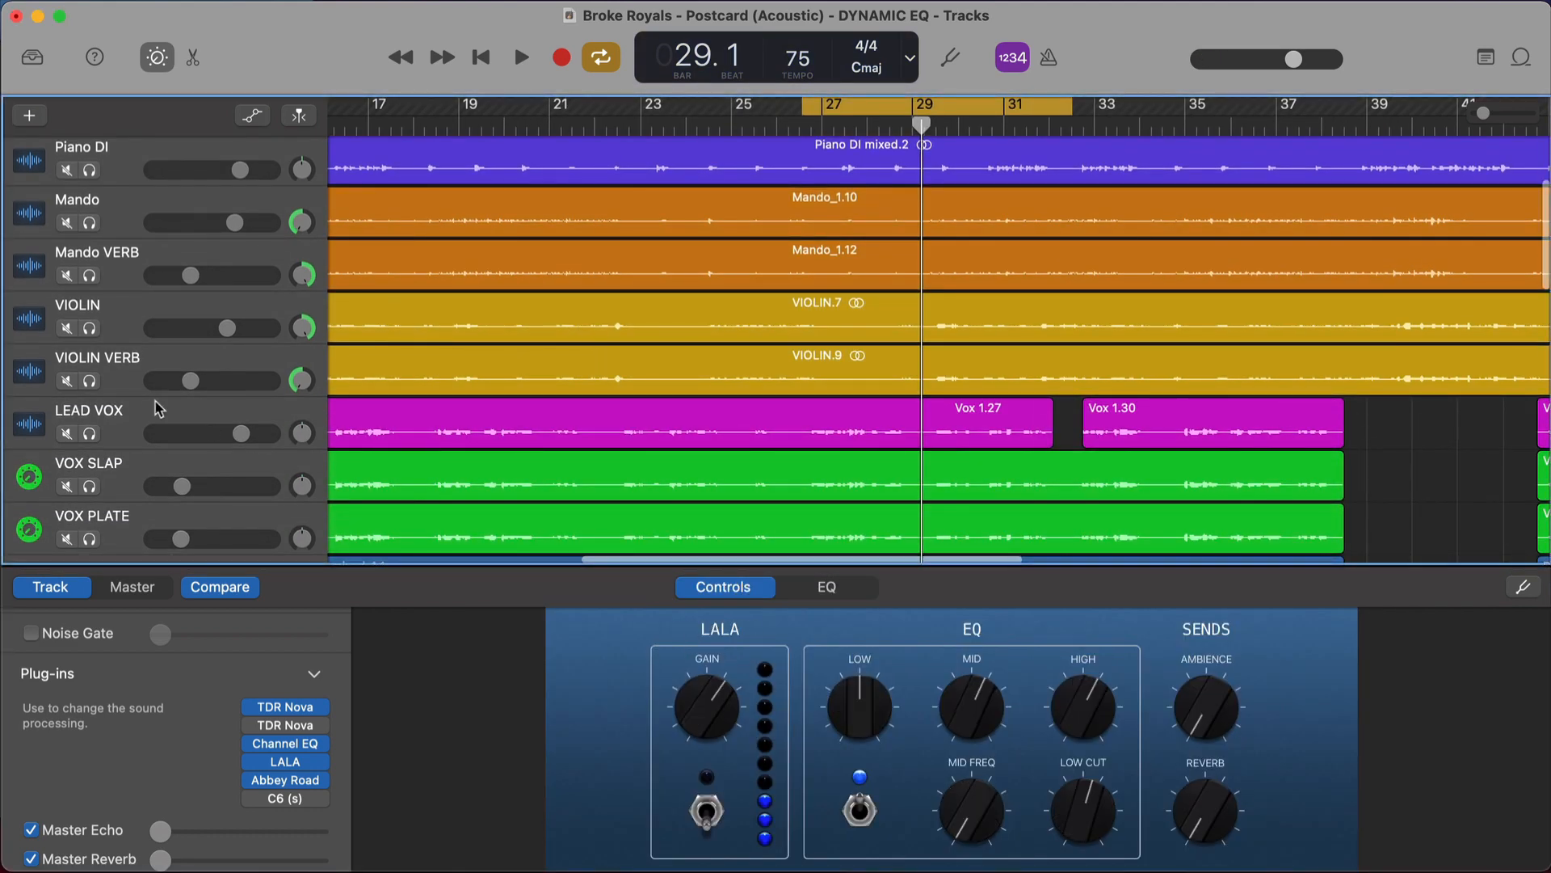
pyautogui.click(289, 783)
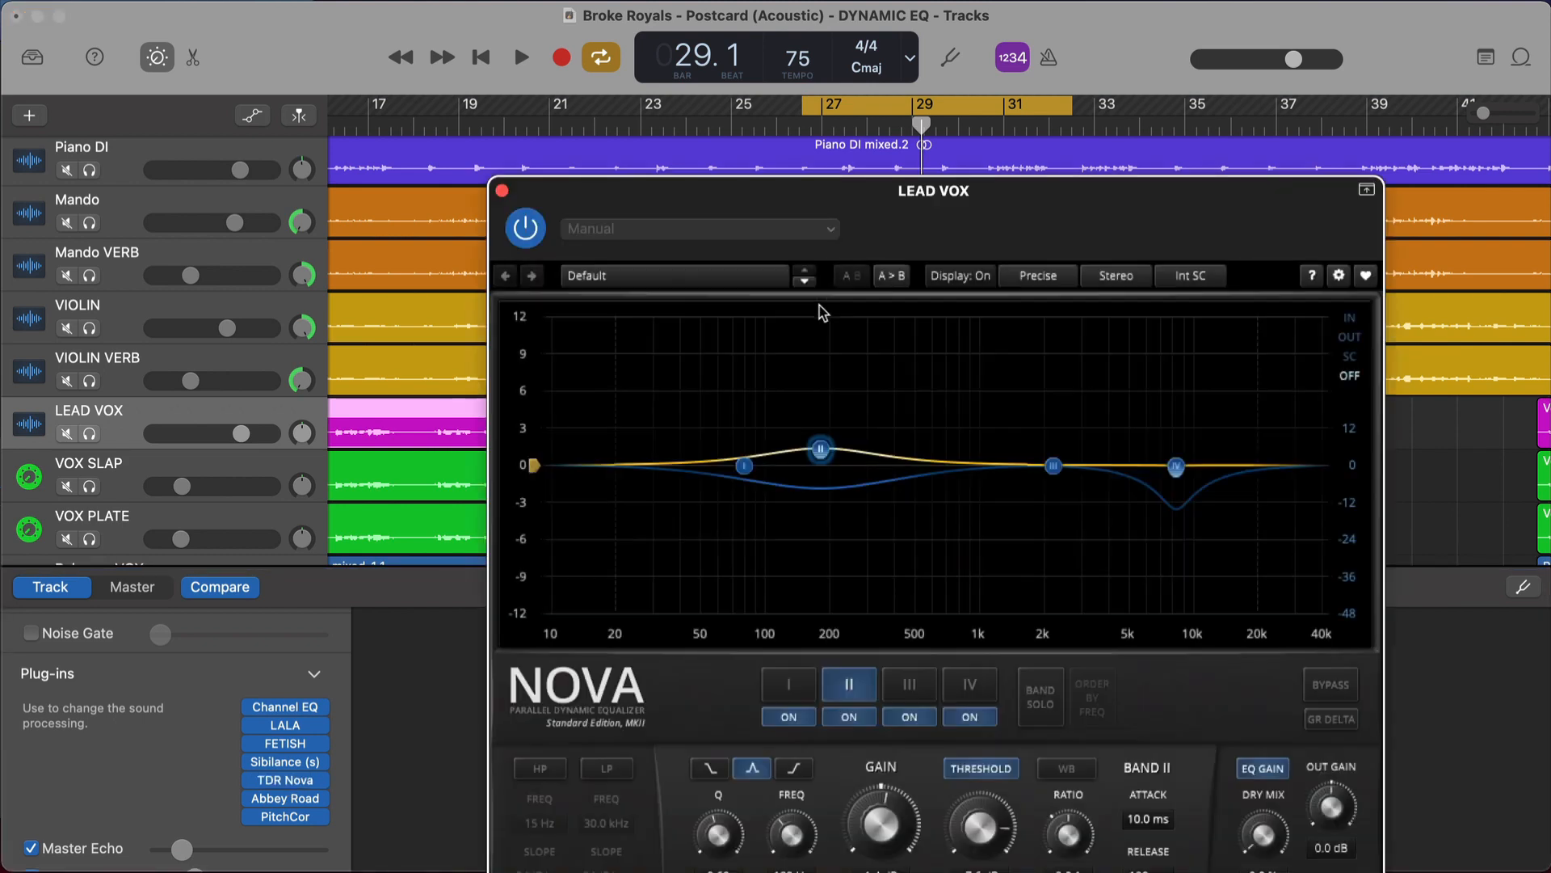
pyautogui.moveTo(971, 215); pyautogui.dragTo(858, 131)
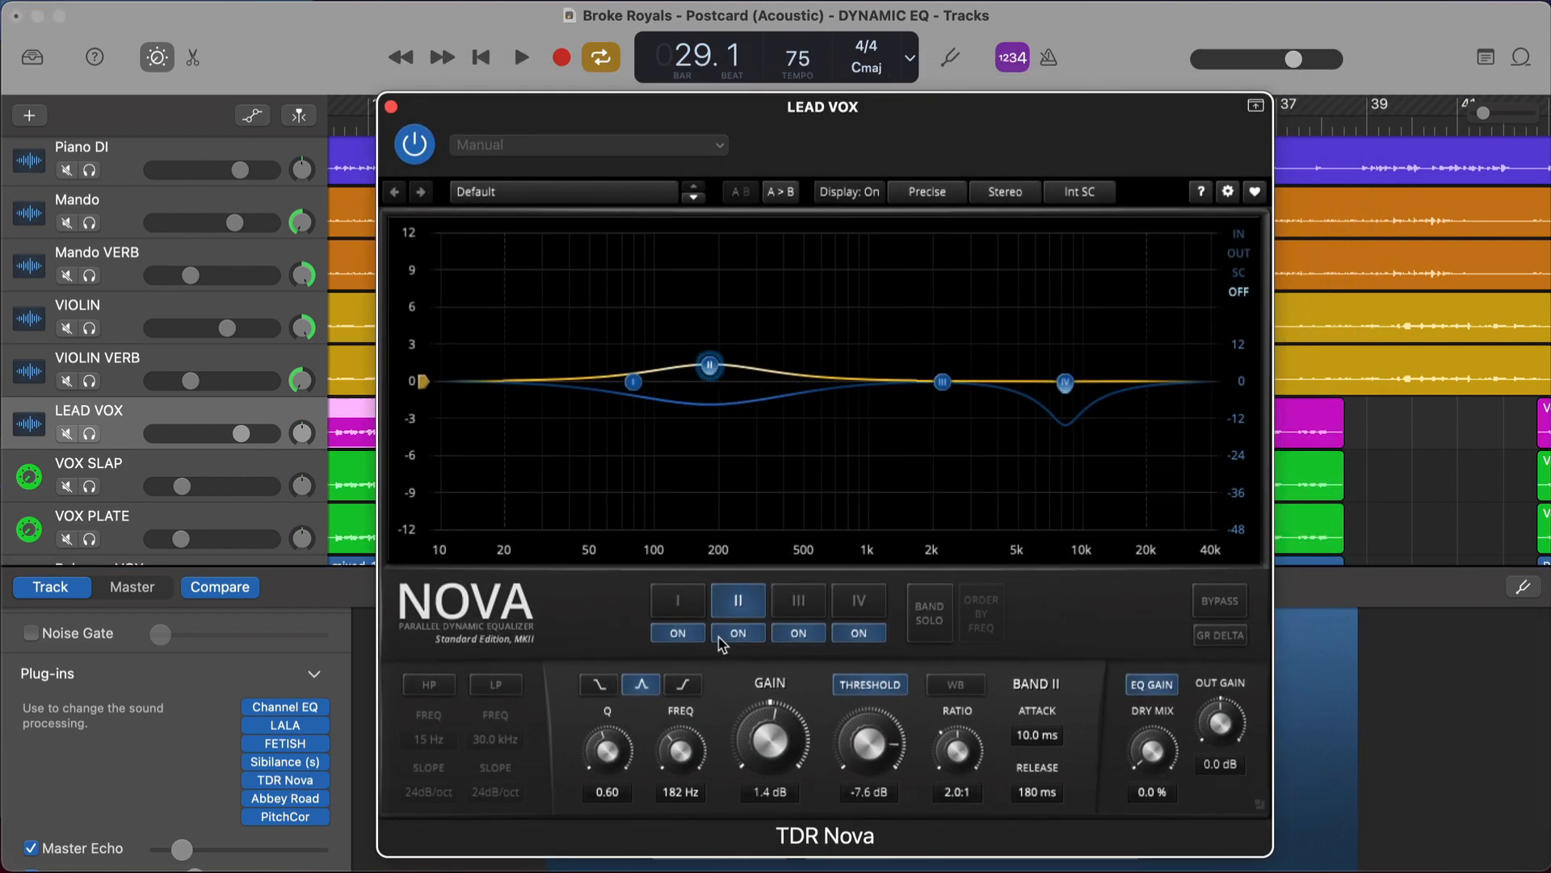
# Step: Solo the LEAD VOX track and audition its TDR Nova band II in isolation with Band Solo on
pyautogui.click(930, 612)
pyautogui.press('space')
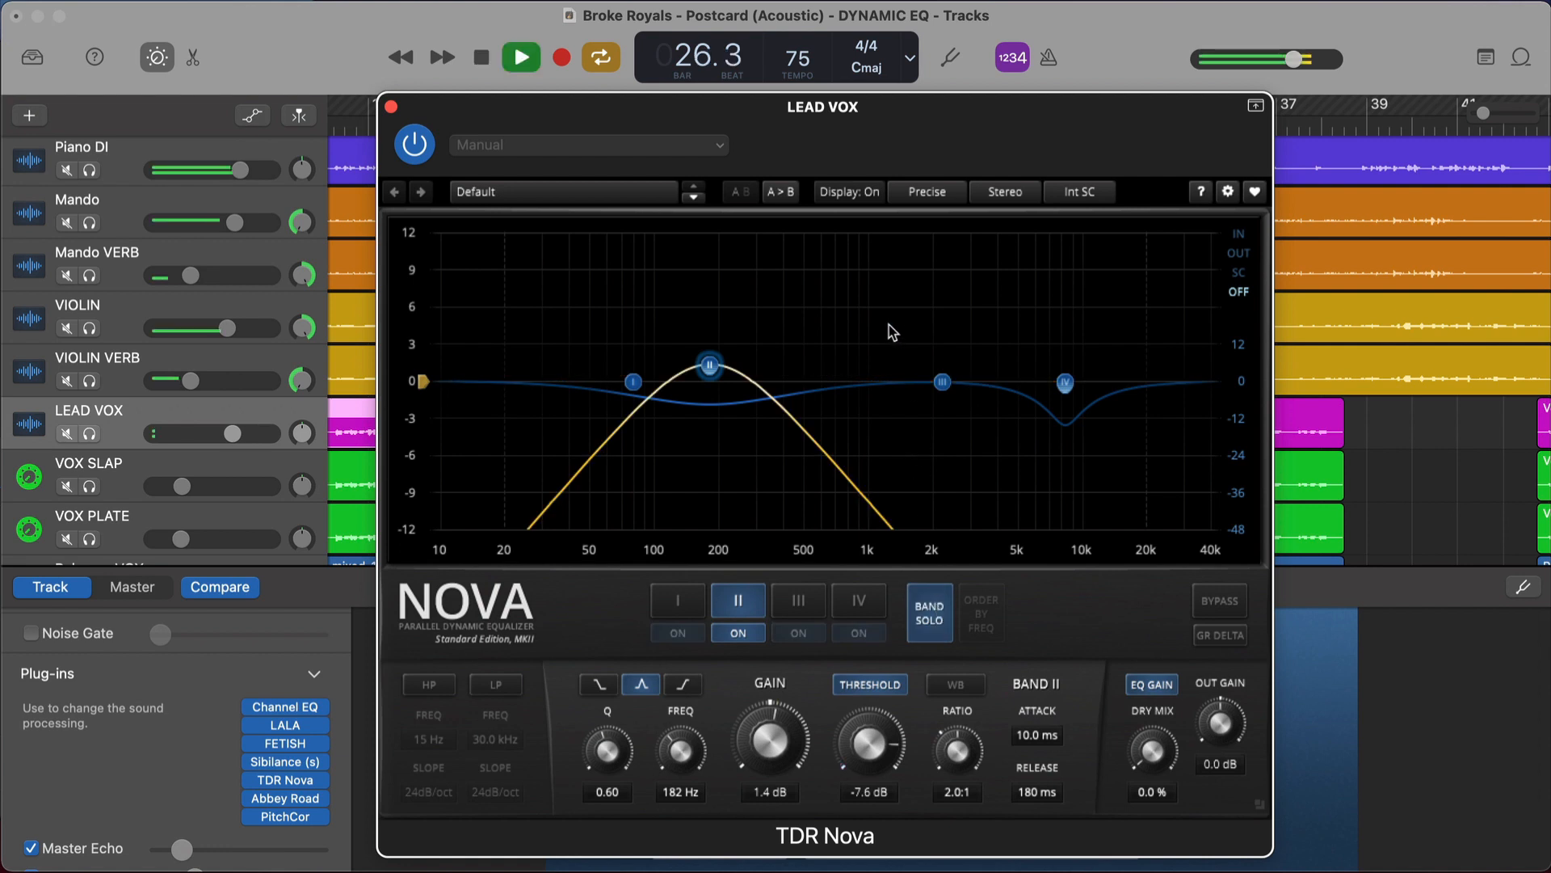
pyautogui.press('s')
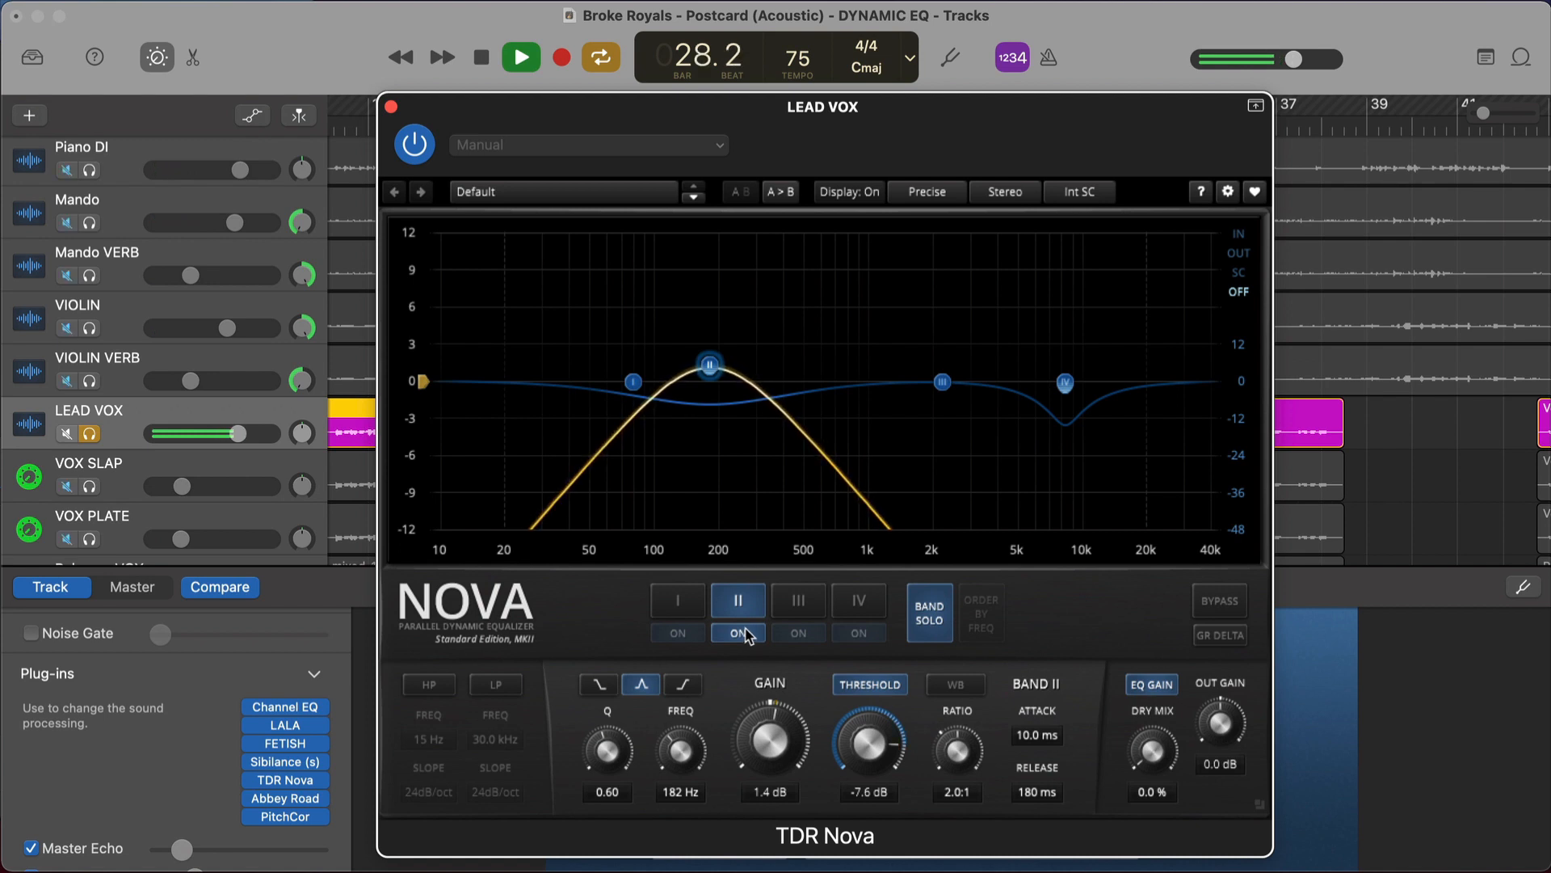
pyautogui.press('space')
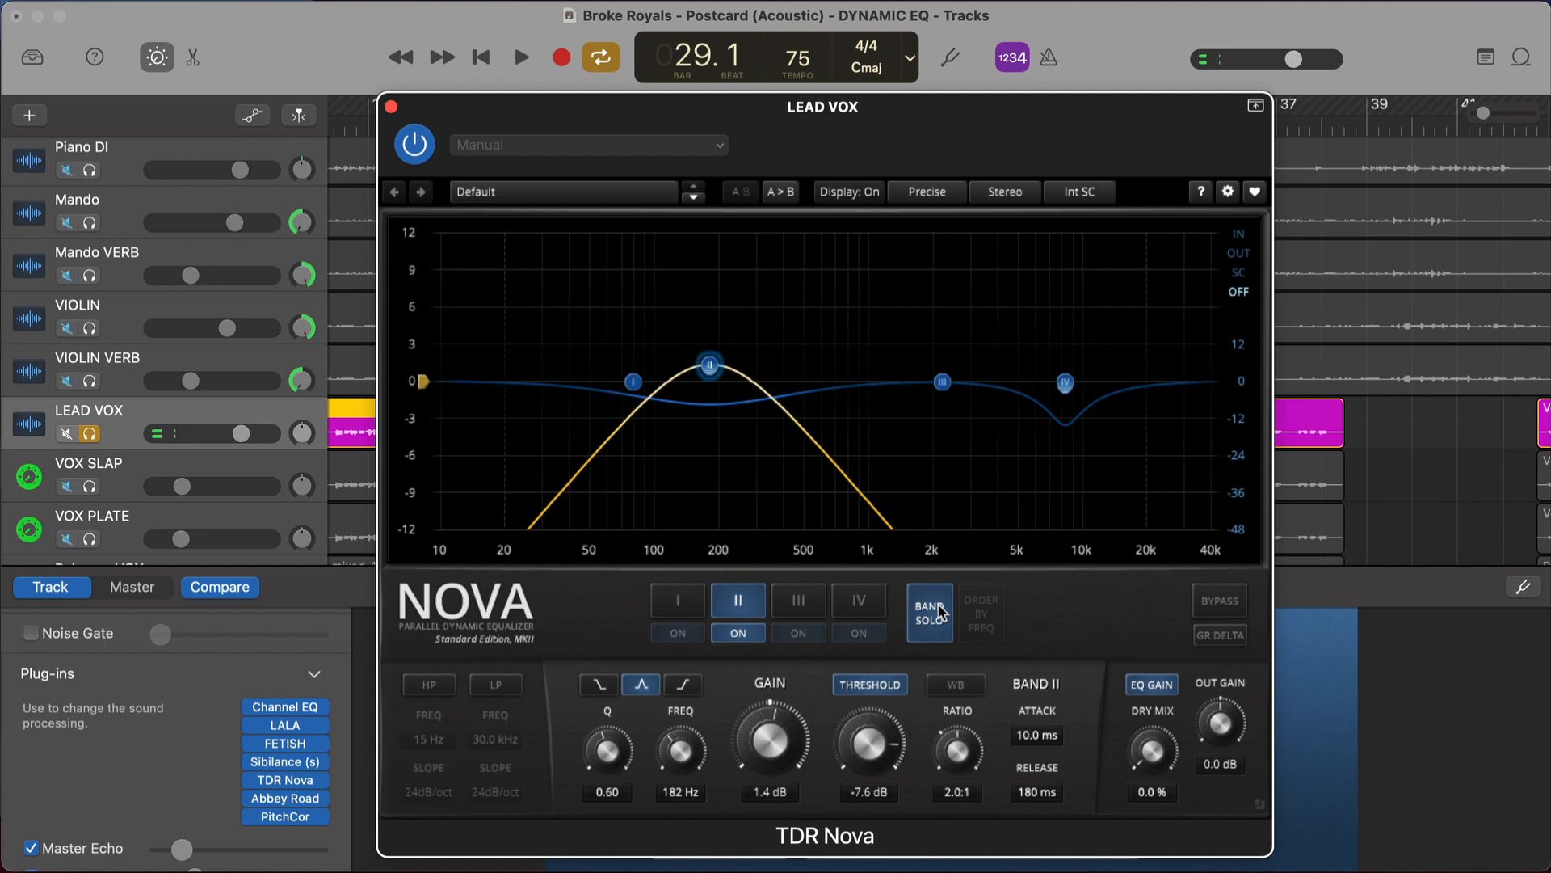
# Step: Turn off Band Solo and audition the soloed lead vocal through all TDR Nova bands
pyautogui.click(909, 617)
pyautogui.press('space')
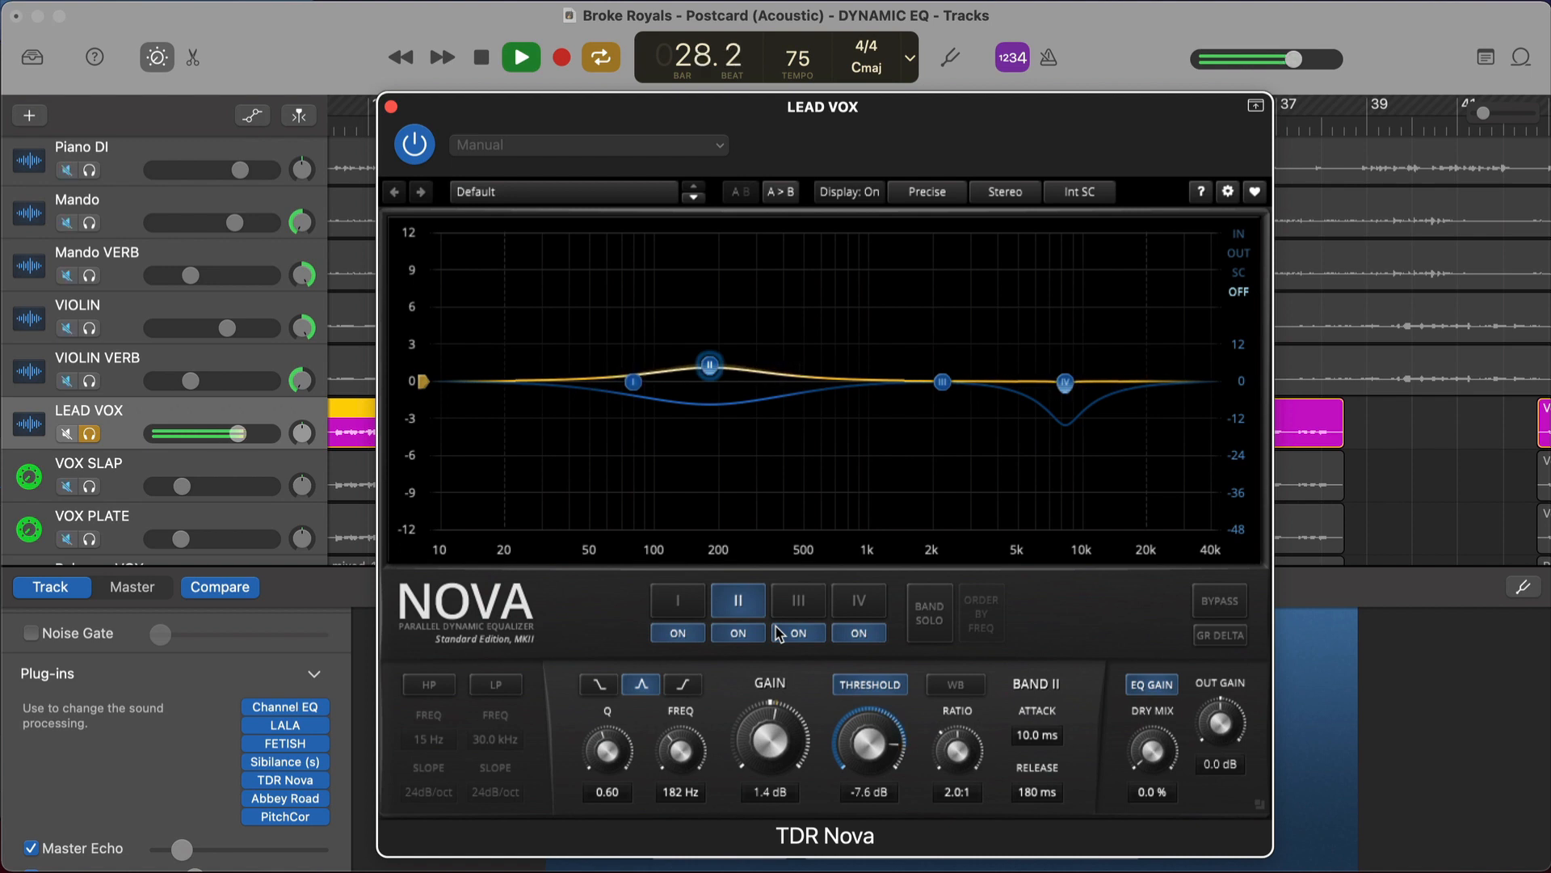
pyautogui.press('space')
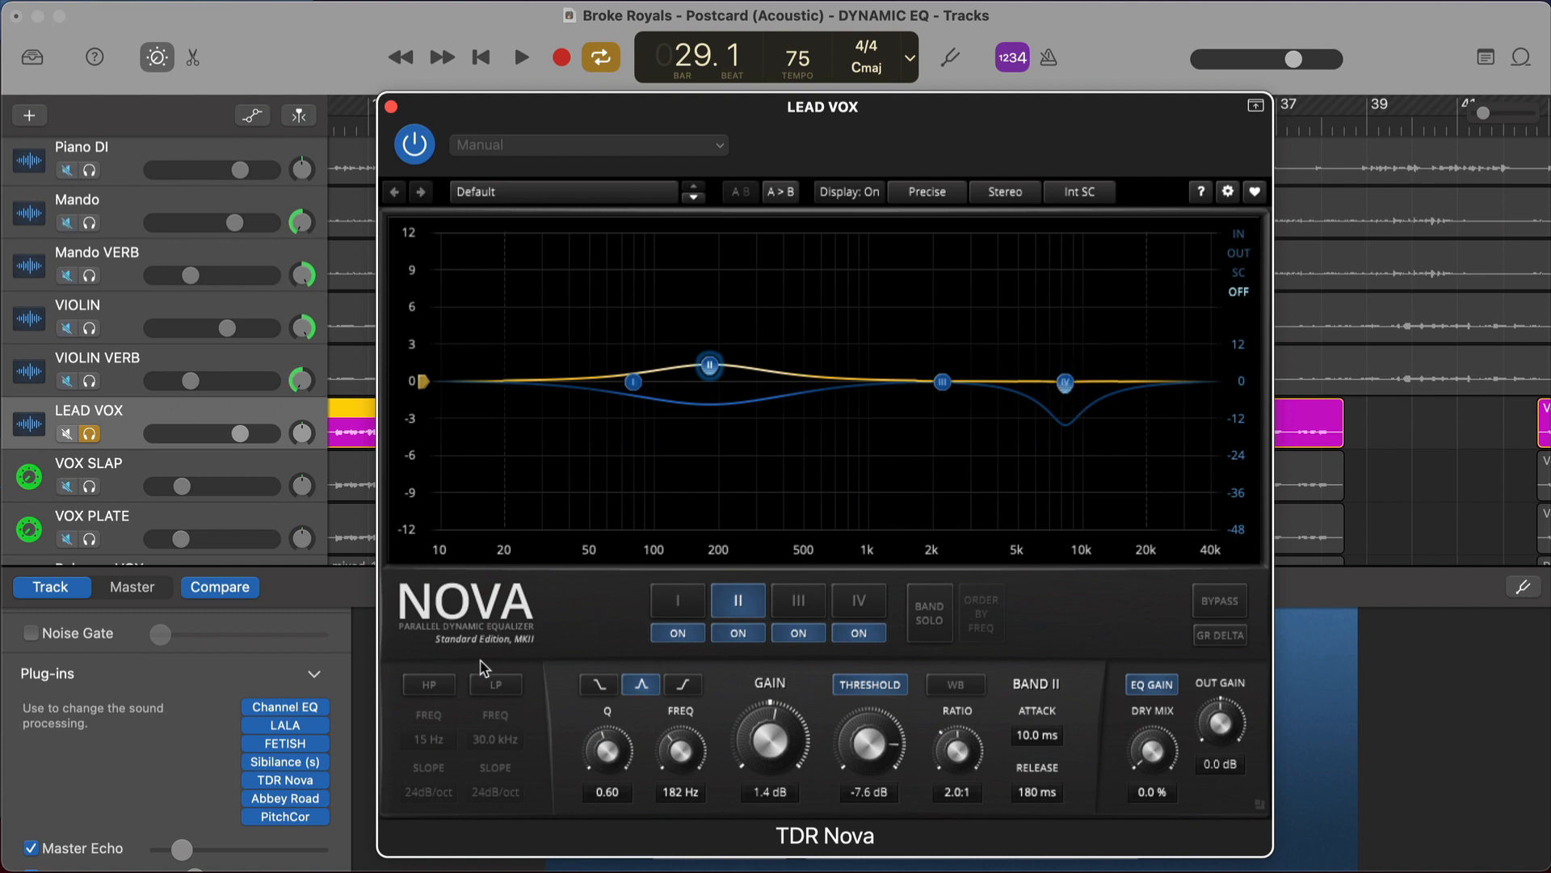
pyautogui.moveTo(295, 770)
pyautogui.press('space')
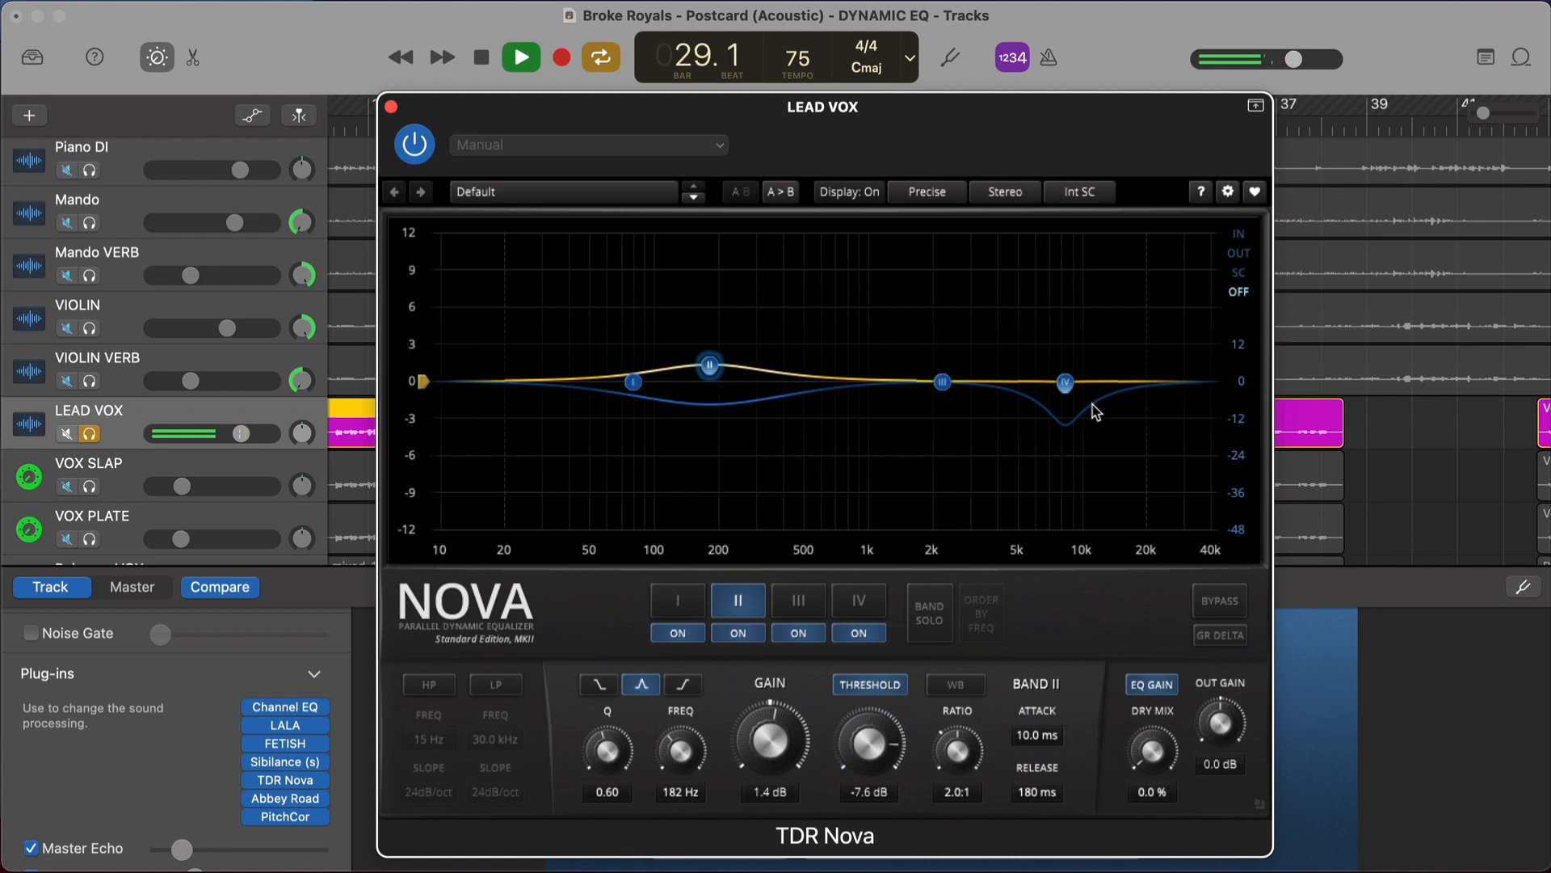
pyautogui.press('space')
# Step: Audition only the gain reduction on the lead vocal with GR Delta on, and switch it off again
pyautogui.click(1212, 635)
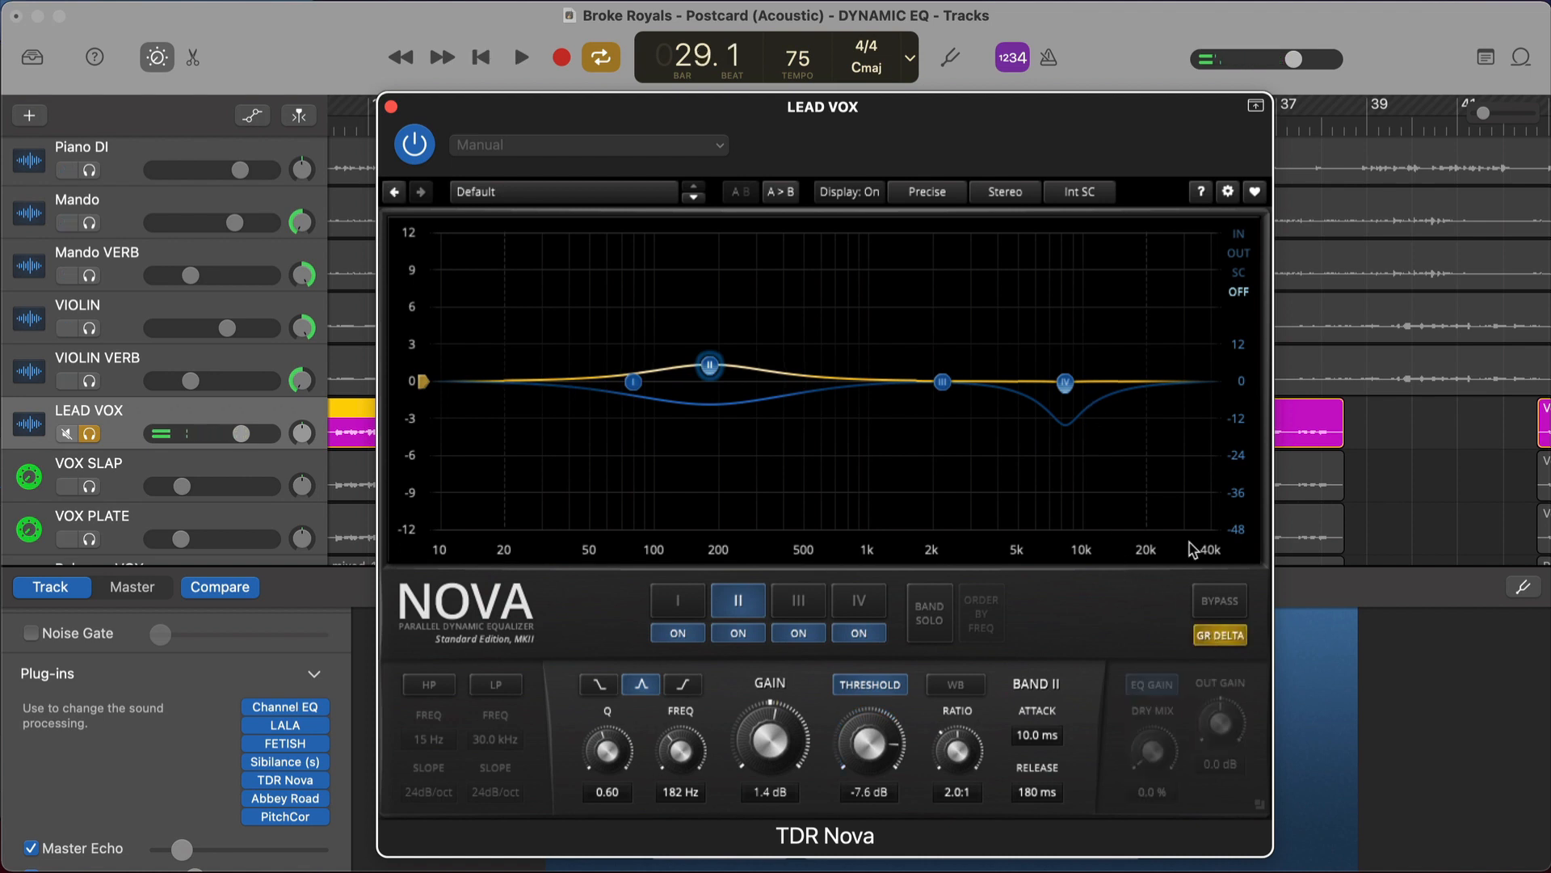
pyautogui.press('space')
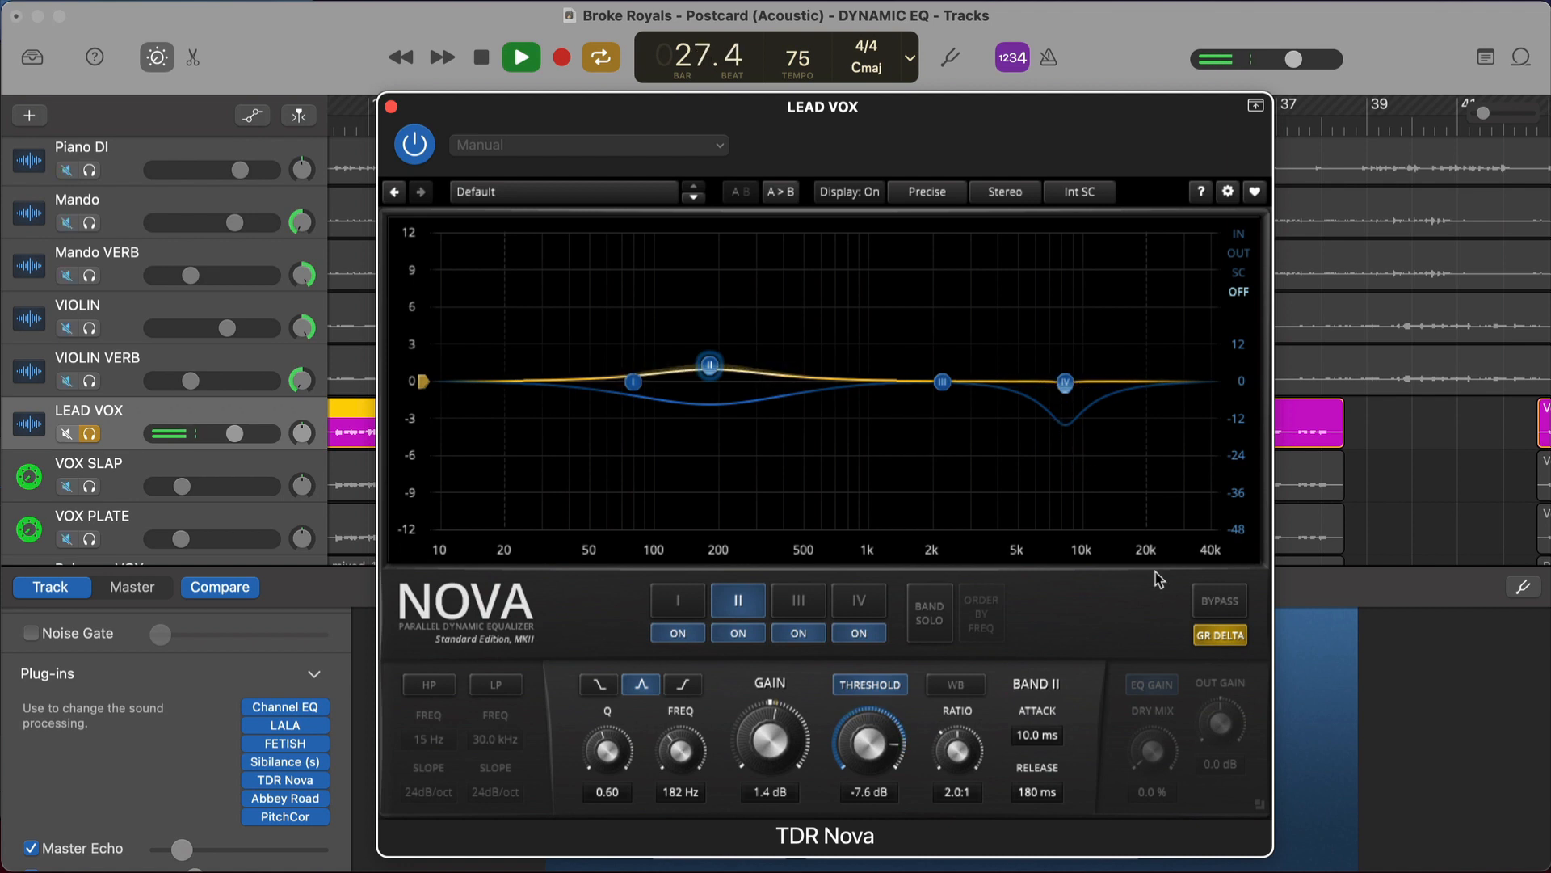
pyautogui.press('space')
pyautogui.click(1207, 638)
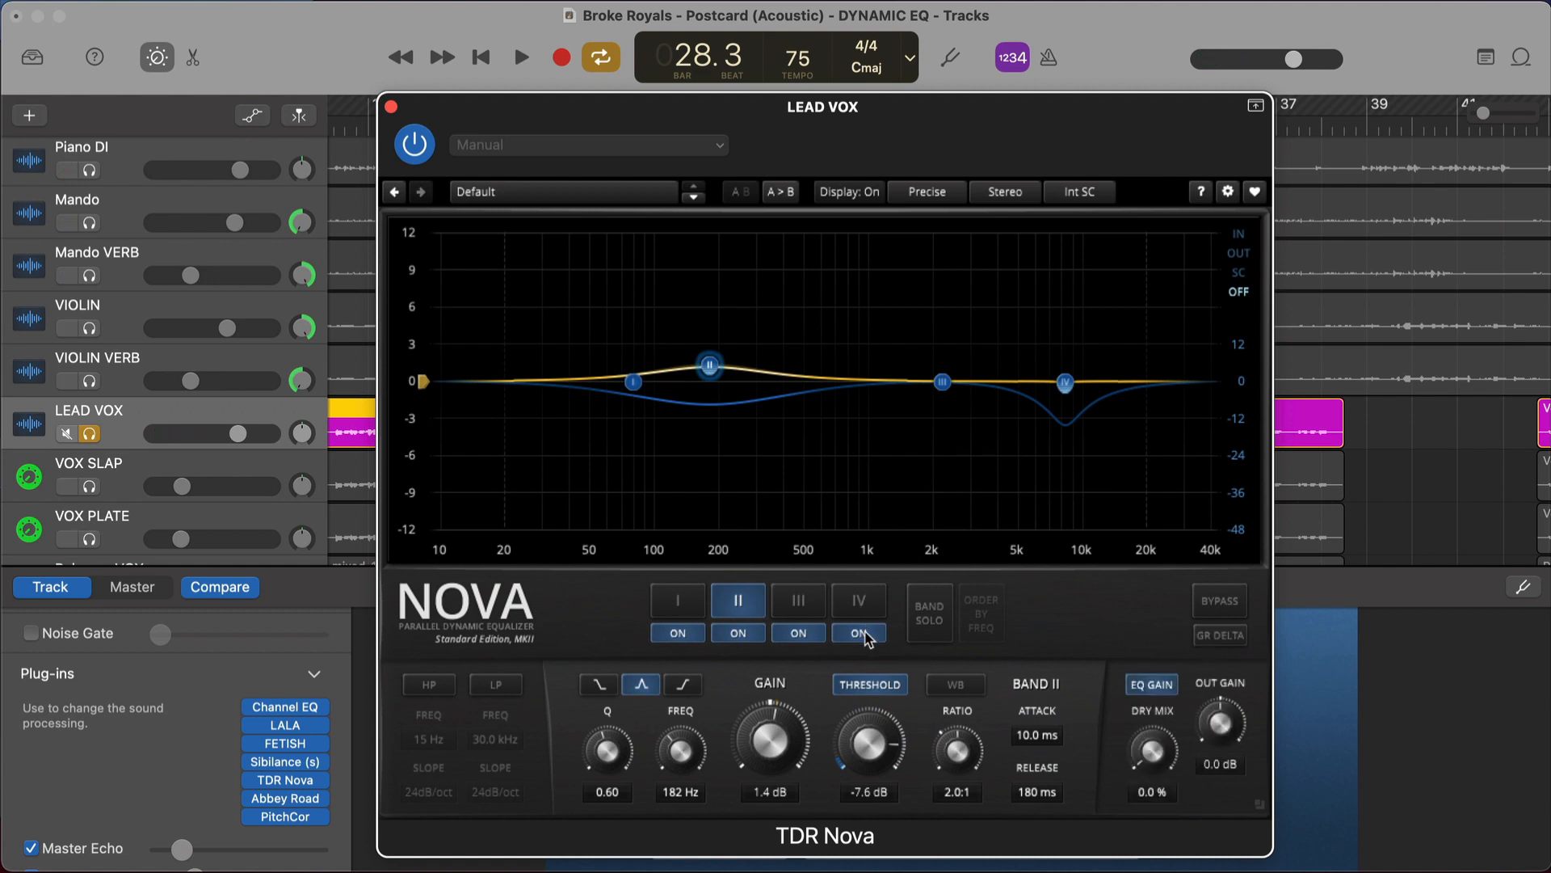
# Step: Audition TDR Nova band IV of the lead vocal in isolation with Band Solo, and switch Band Solo off again
pyautogui.click(867, 599)
pyautogui.click(943, 635)
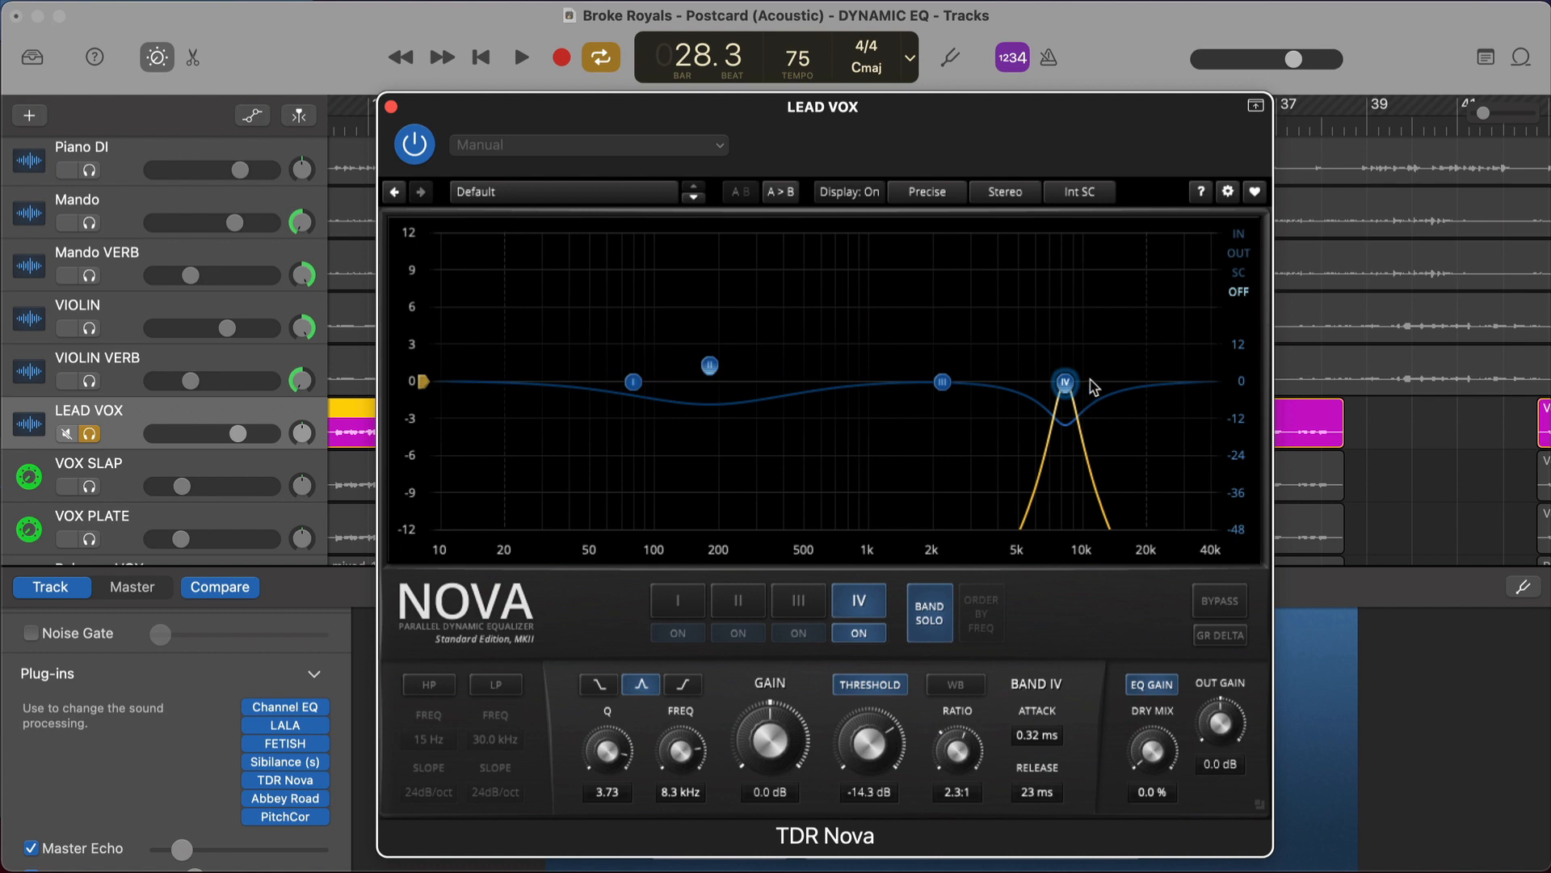
pyautogui.press('space')
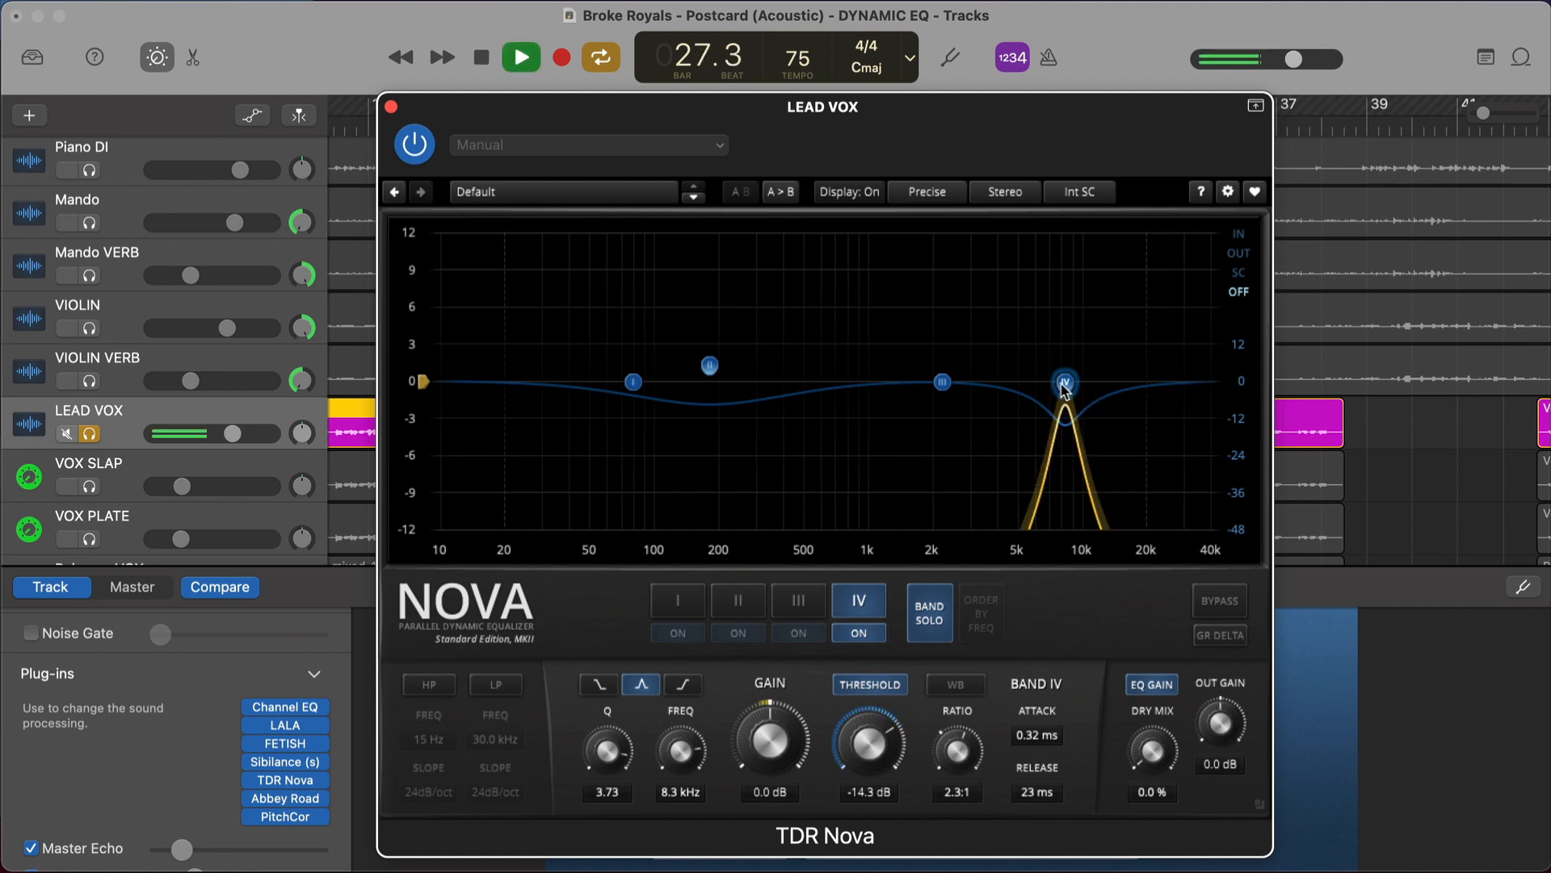
pyautogui.press('space')
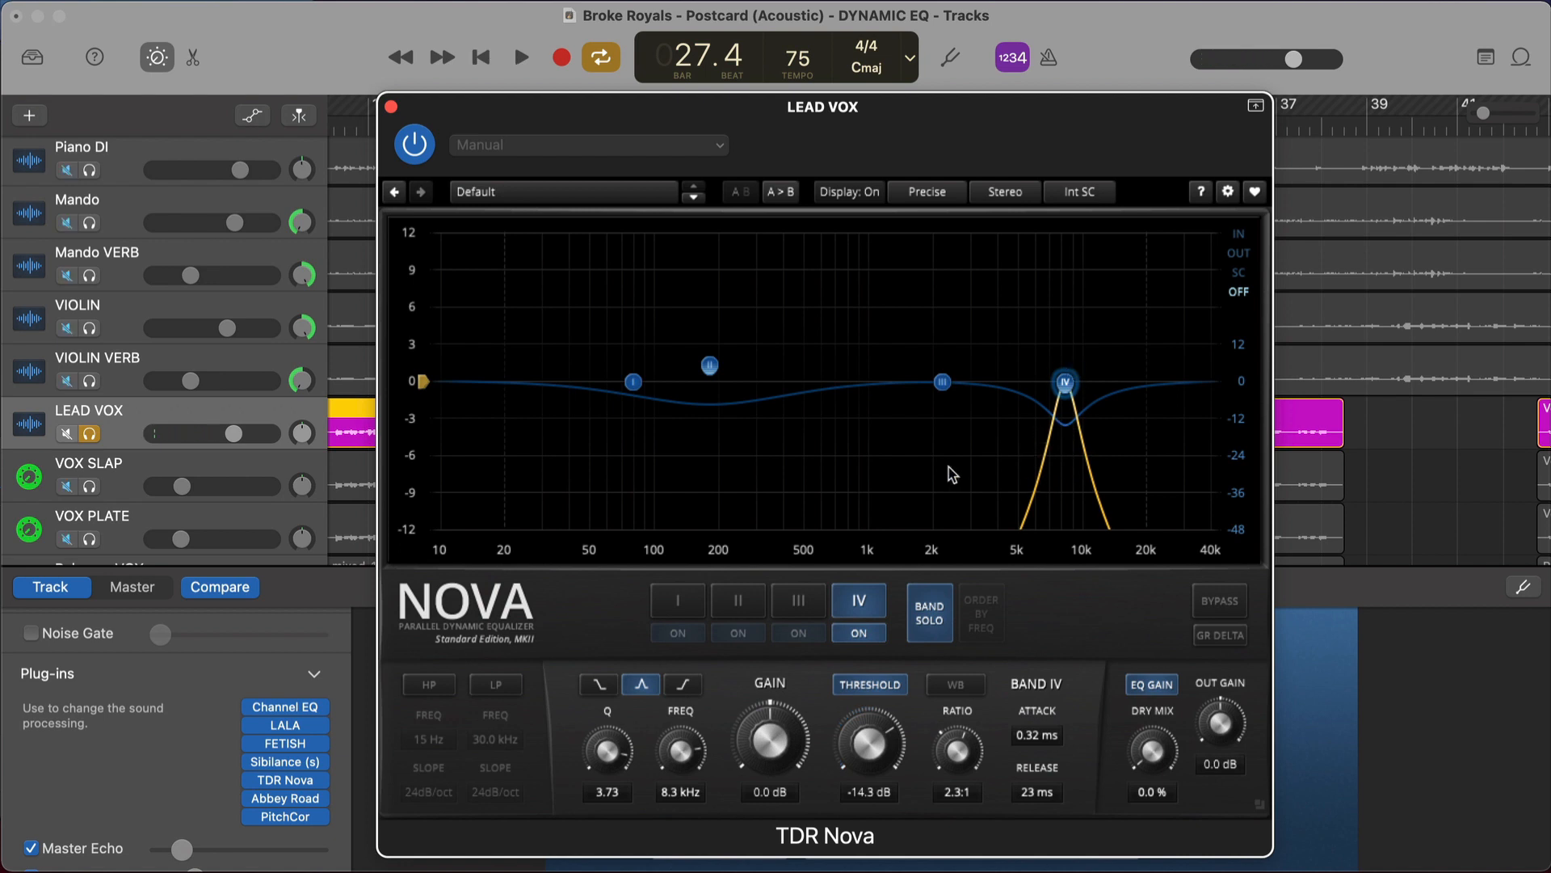
pyautogui.click(929, 616)
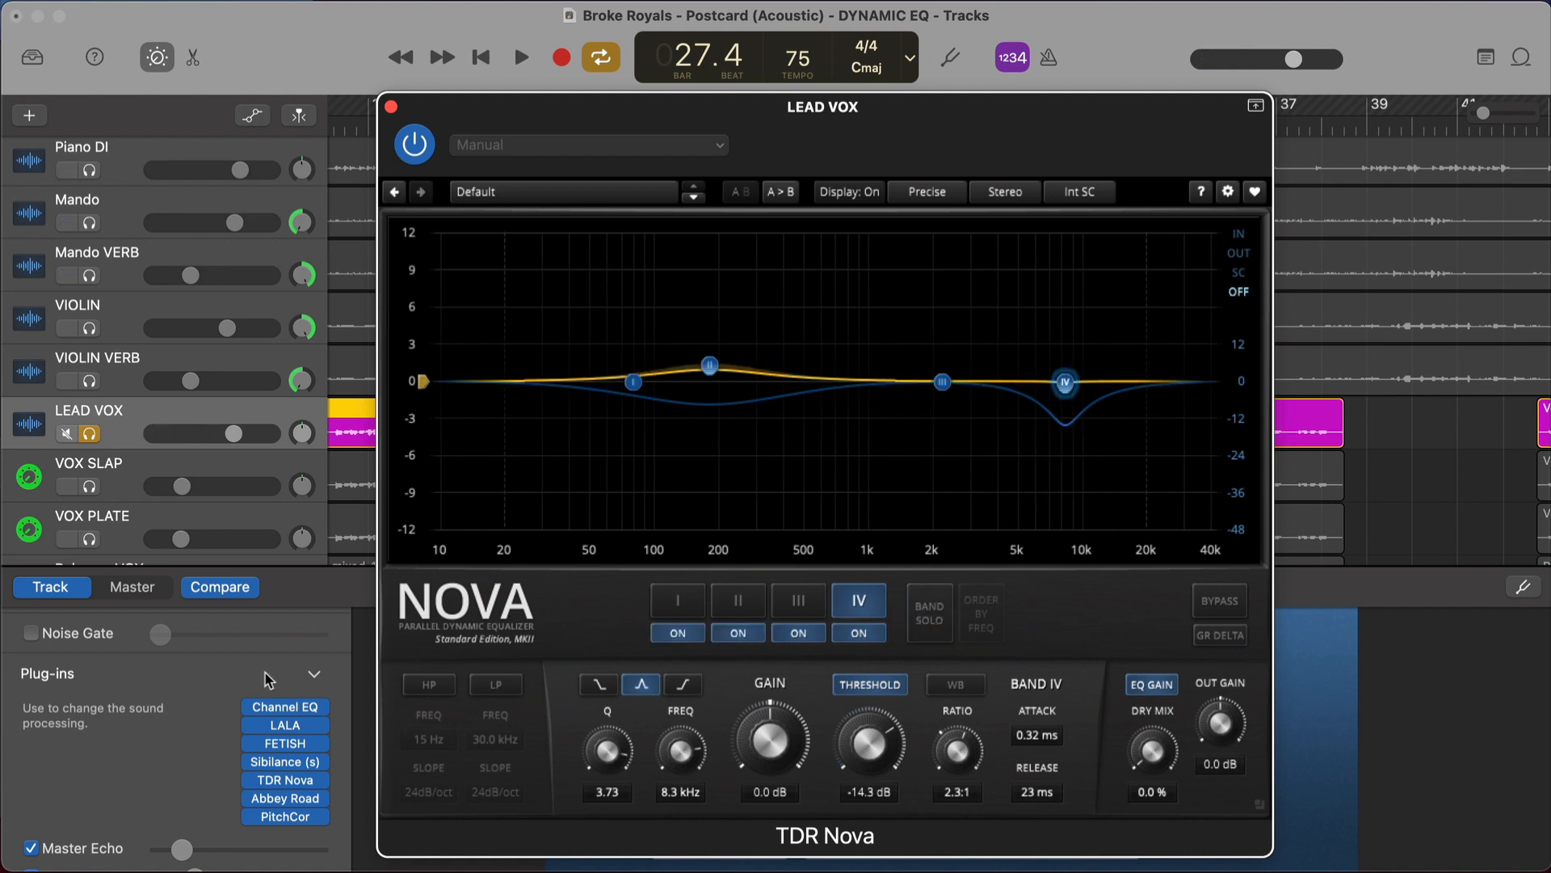
# Step: Open the Channel EQ on the LEAD VOX track and play the soloed vocal to examine its spectrum in the analyzer
pyautogui.click(284, 707)
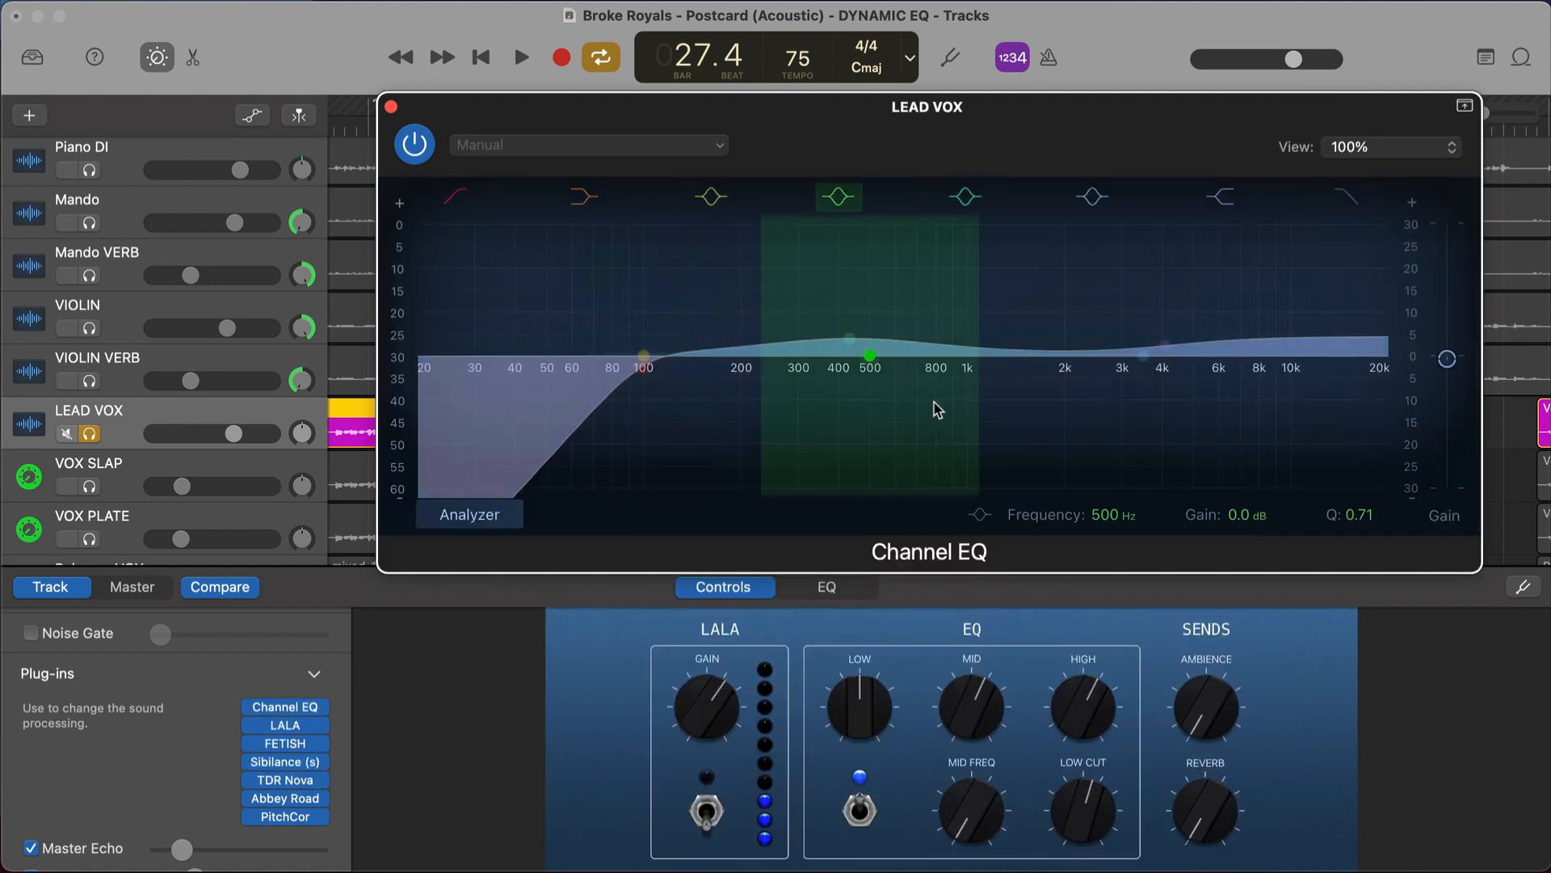
pyautogui.moveTo(1093, 139); pyautogui.dragTo(1016, 140)
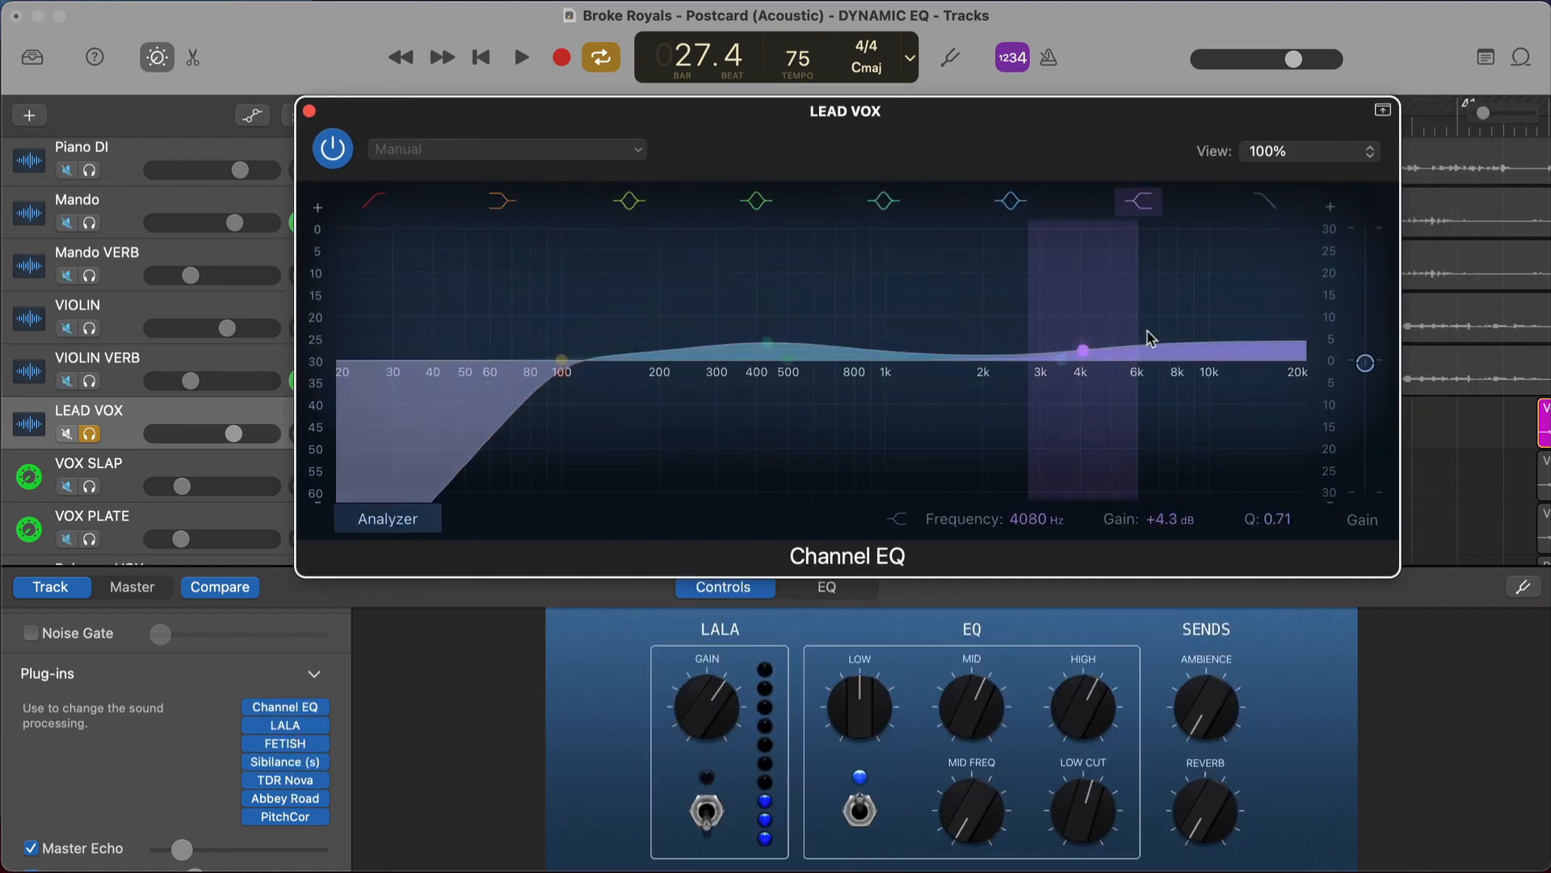
pyautogui.press('space')
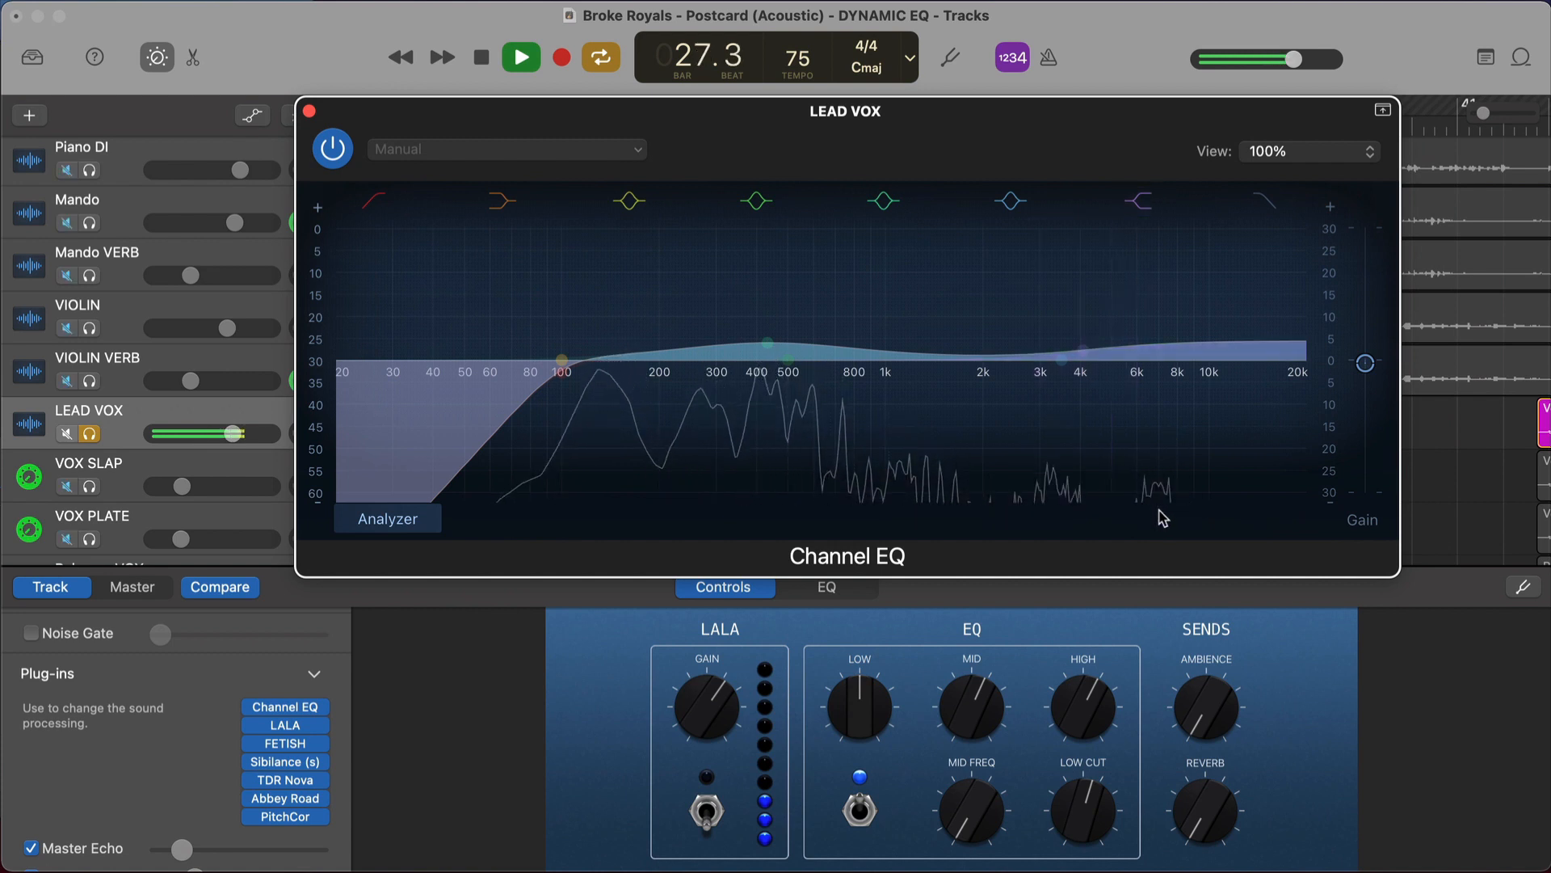
pyautogui.press('space')
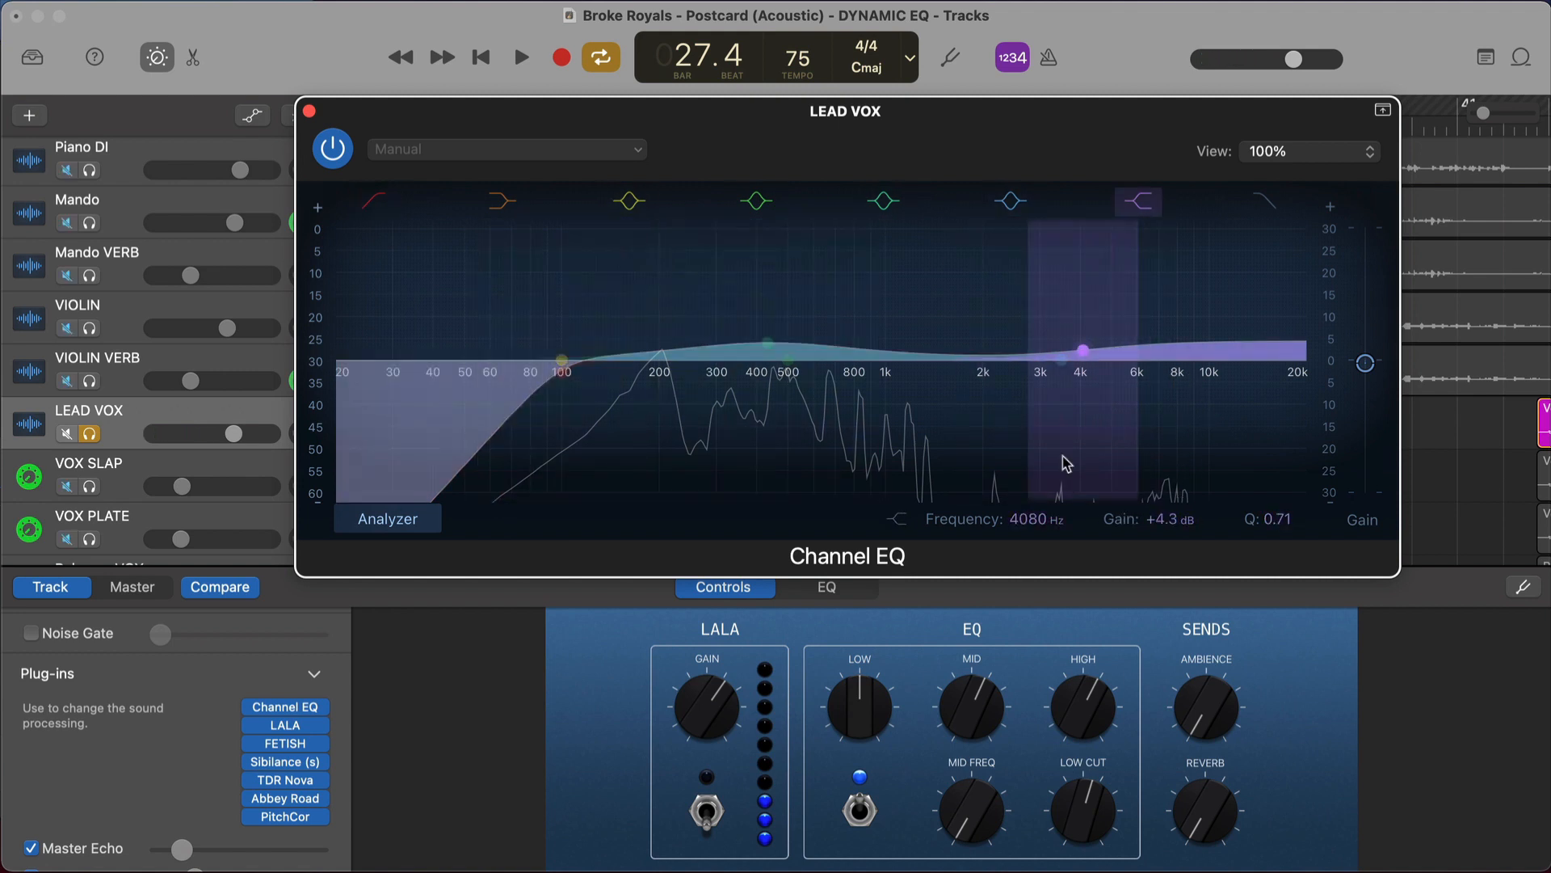
# Step: Bring back the lead vocal's TDR Nova with its window moved clear of the plug-in list, and unsolo the LEAD VOX track
pyautogui.click(294, 782)
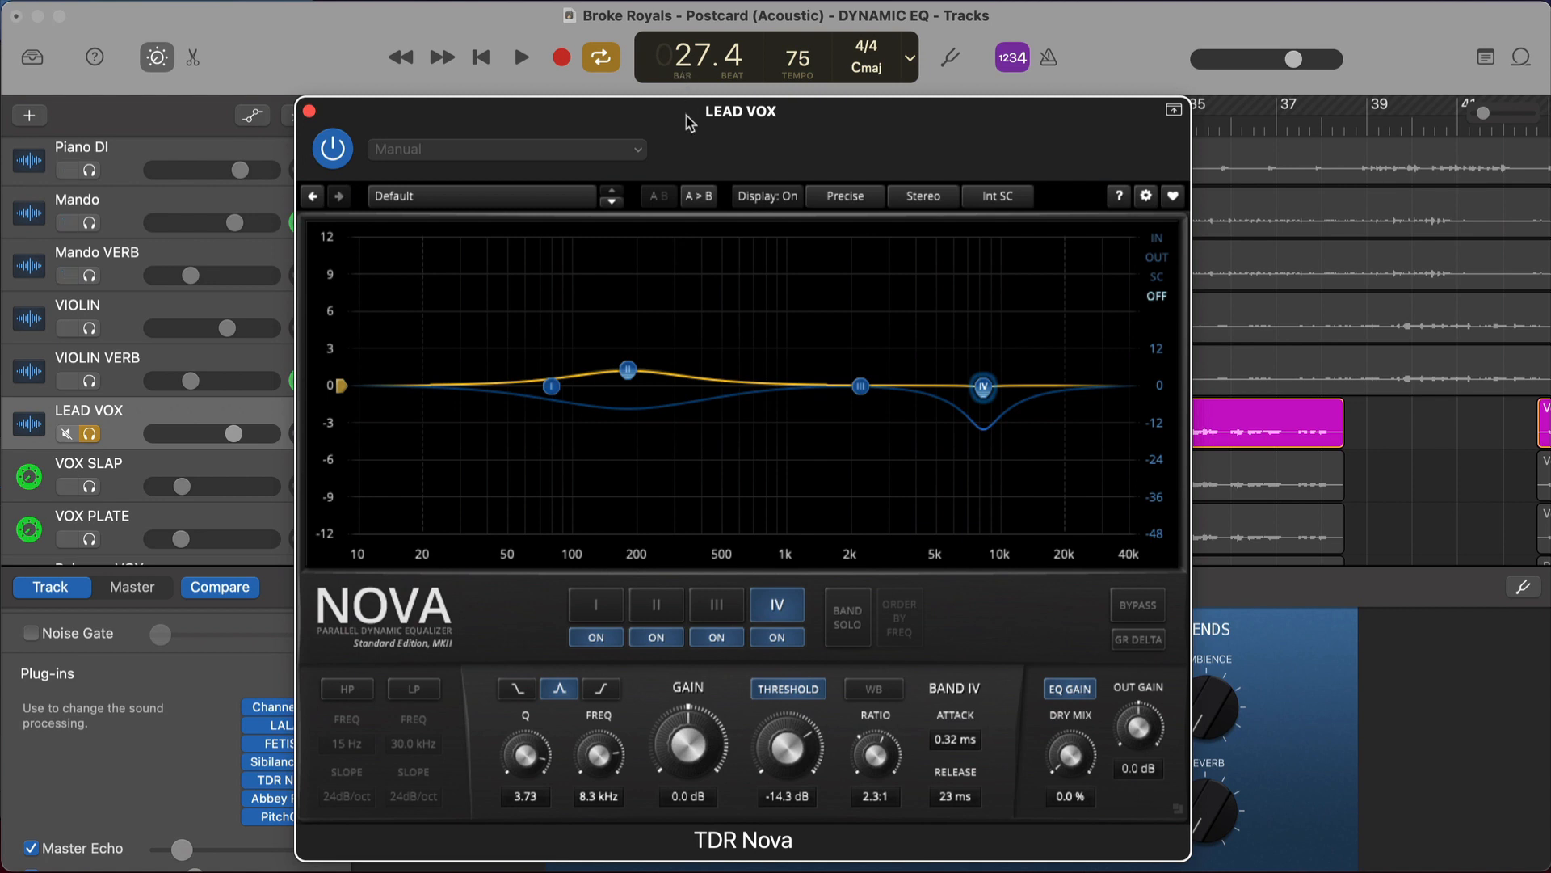
pyautogui.moveTo(689, 122); pyautogui.dragTo(800, 119)
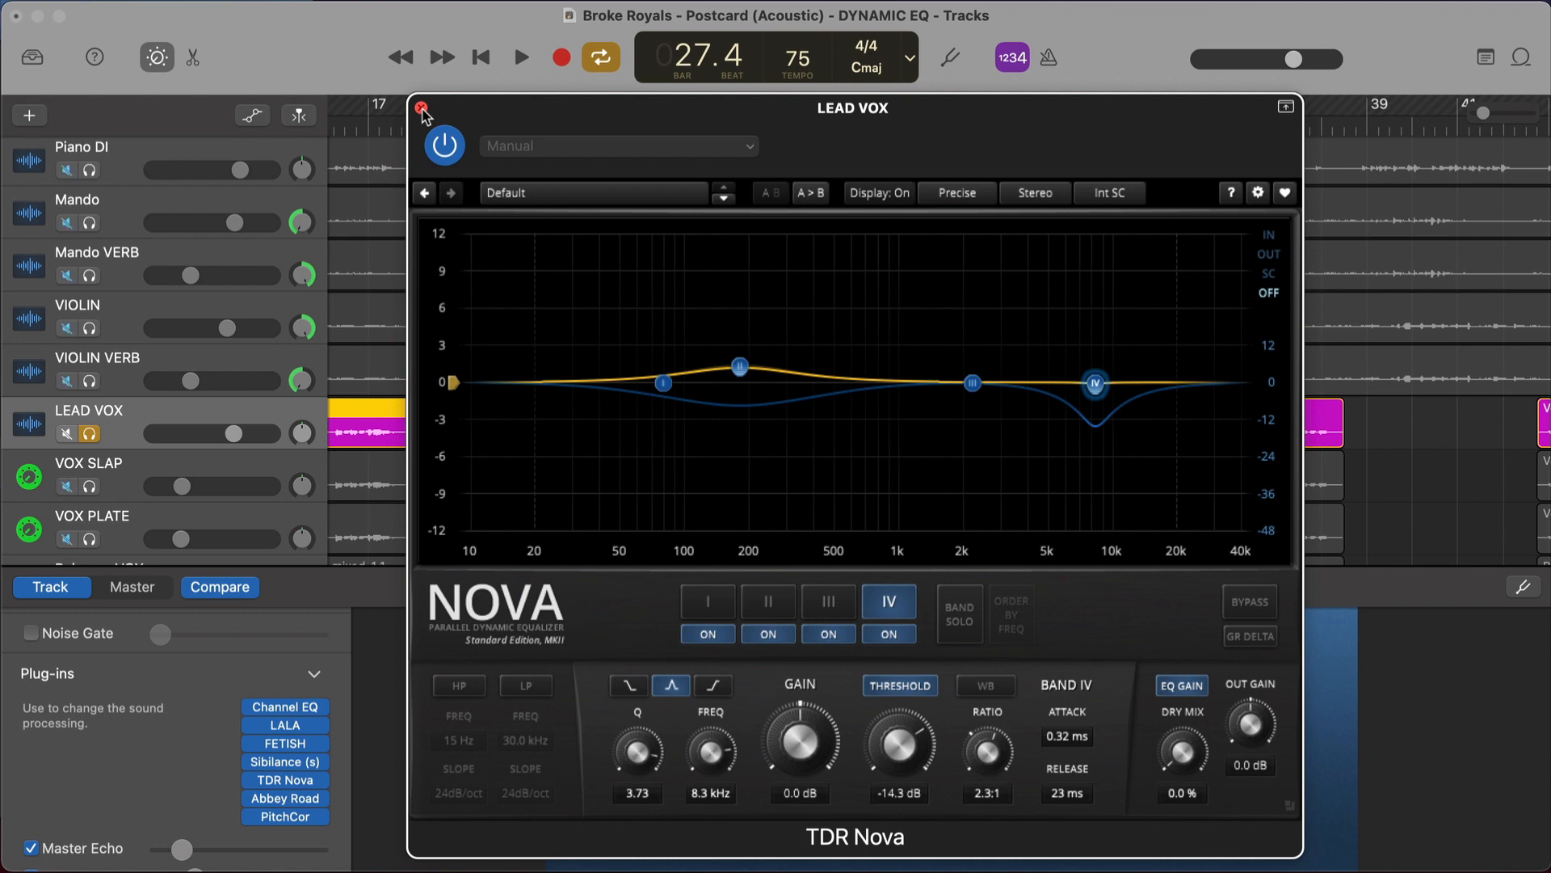
pyautogui.press('s')
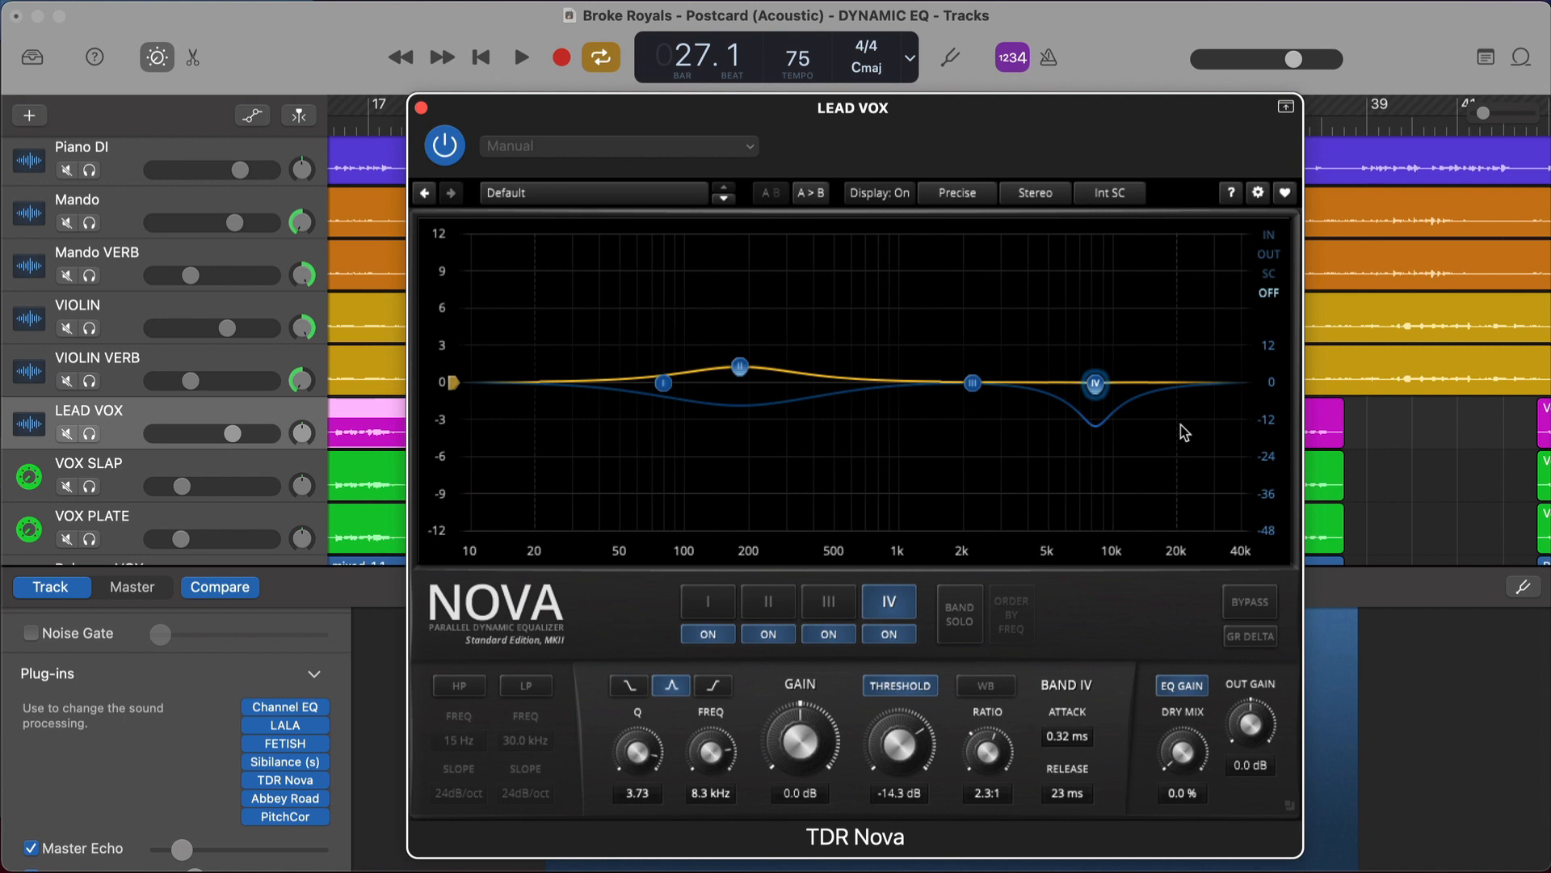
# Step: Play the full mix while watching the lead vocal's TDR Nova, turn off cycle mode during playback, and stop
pyautogui.press('space')
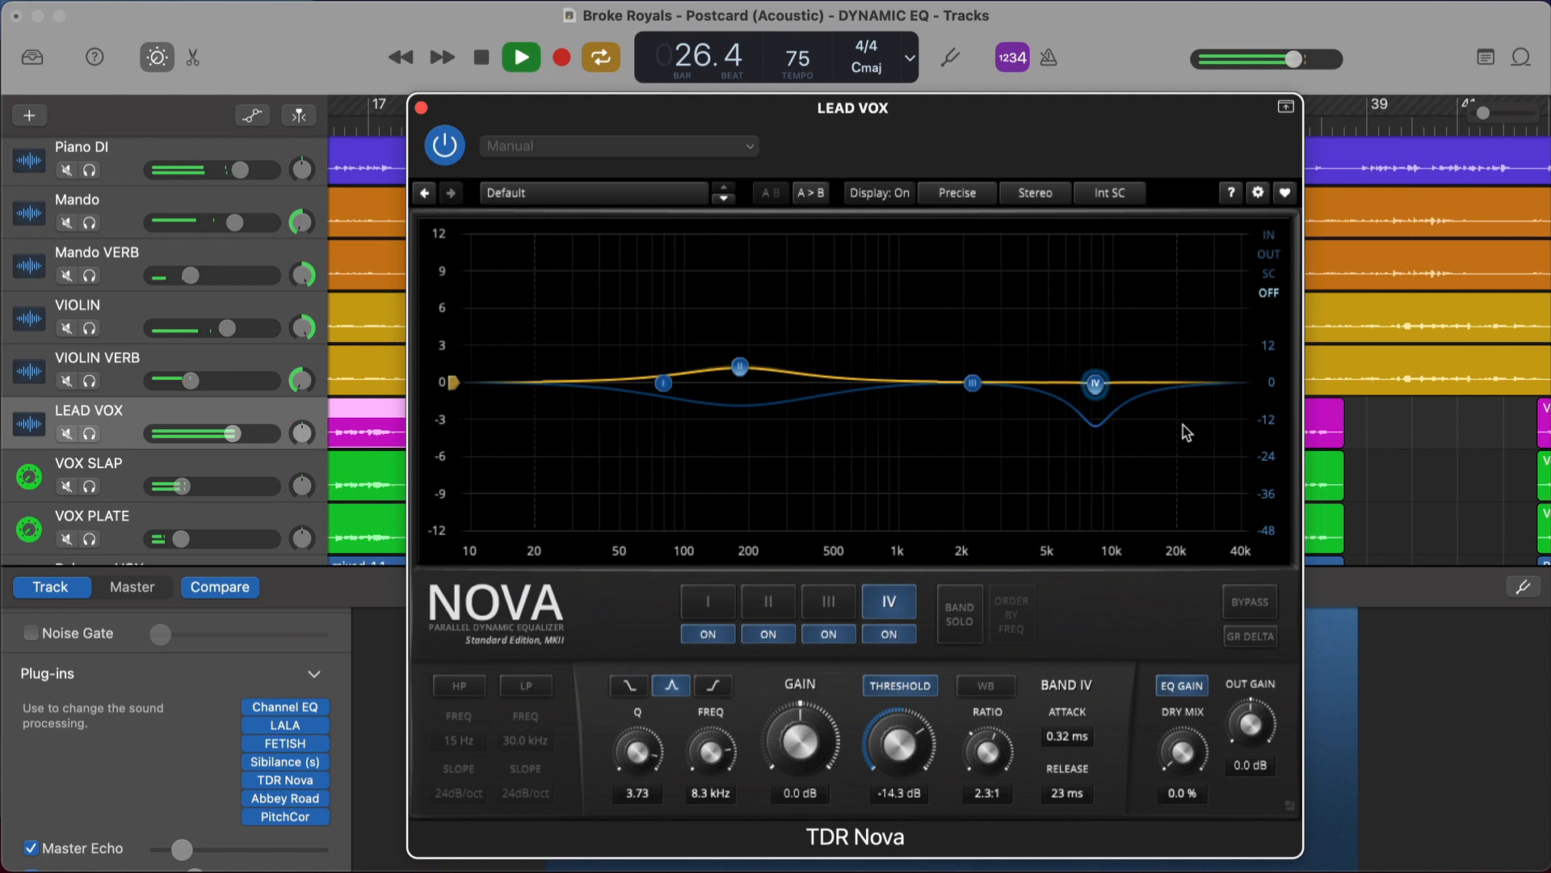
pyautogui.press('c')
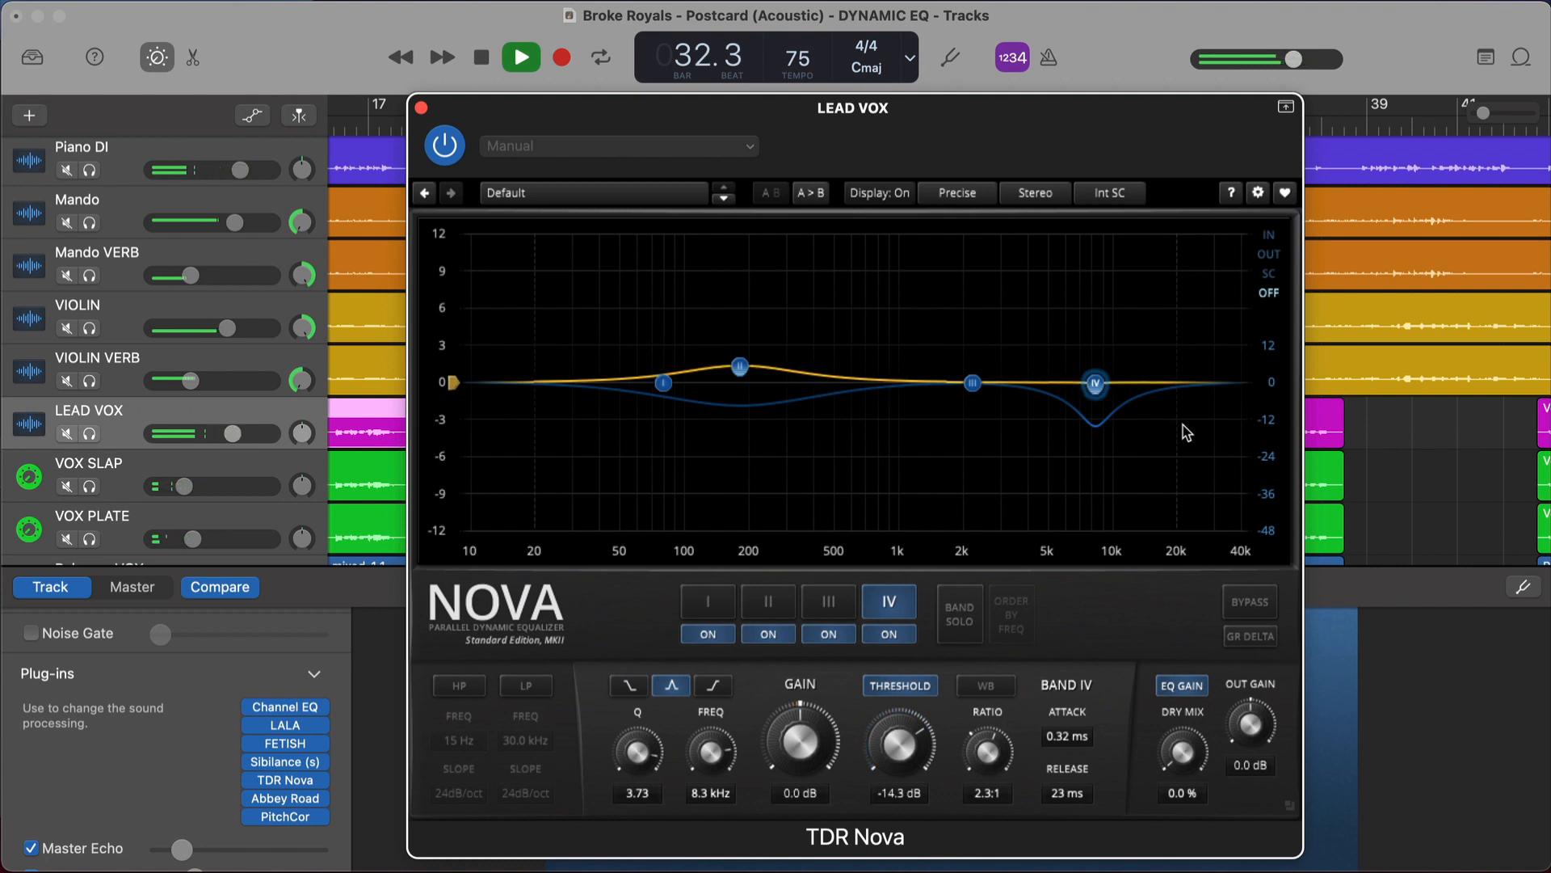
pyautogui.press('space')
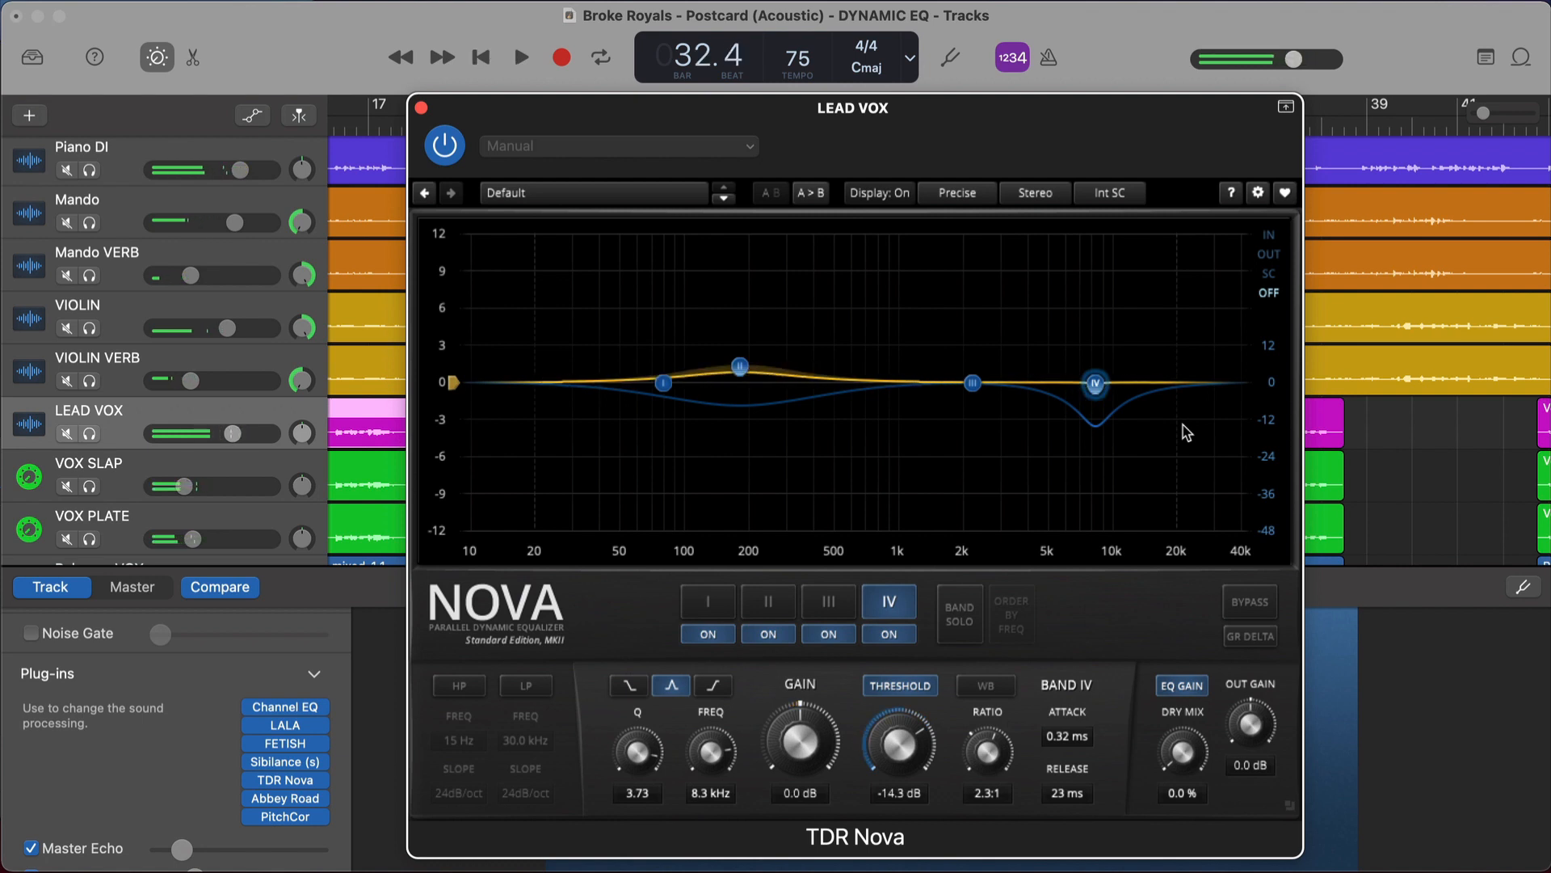